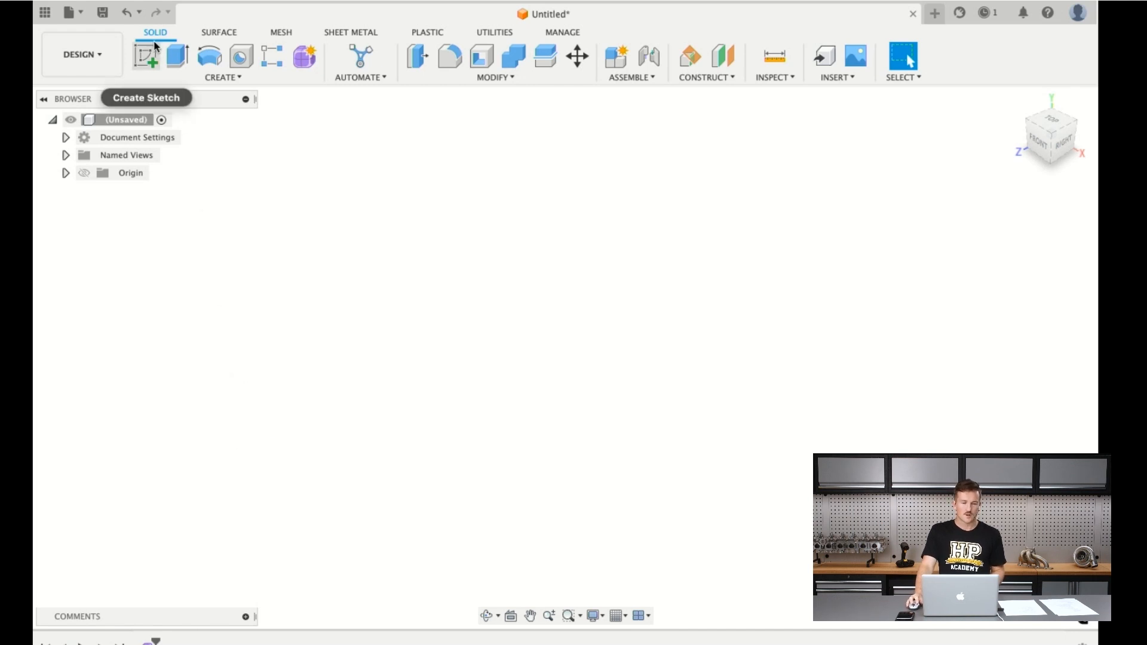
Sketch a 30 mm diameter circle centred on the origin on the horizontal origin plane and finish the sketch
{"action": "left_click", "coordinate": [147, 57]}
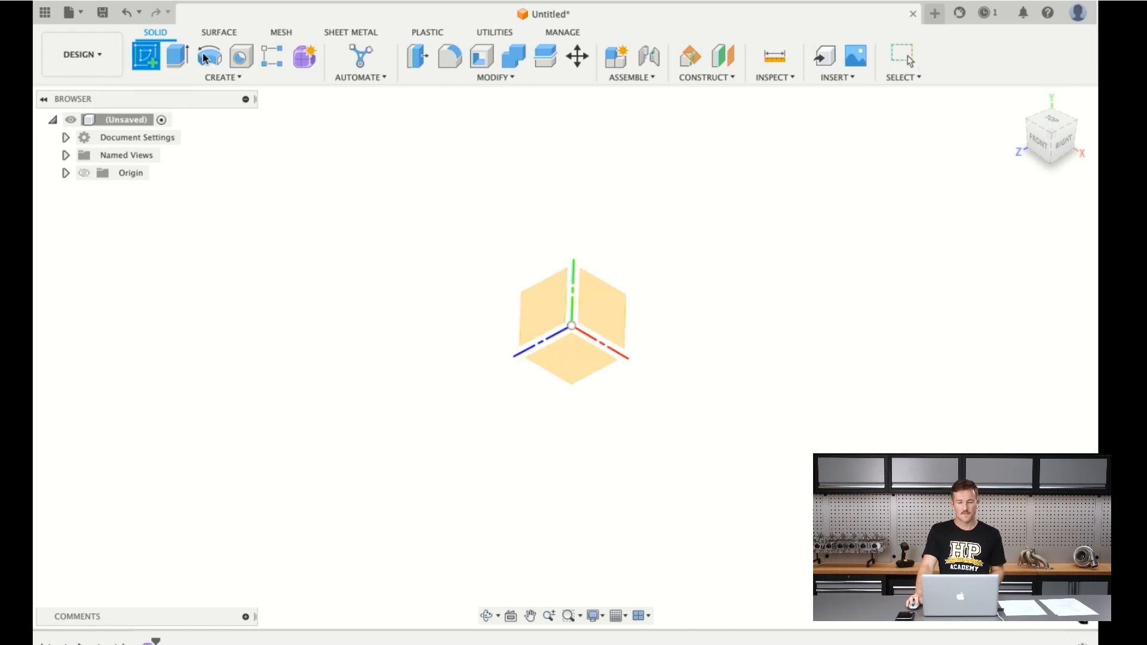
{"action": "left_click", "coordinate": [569, 333]}
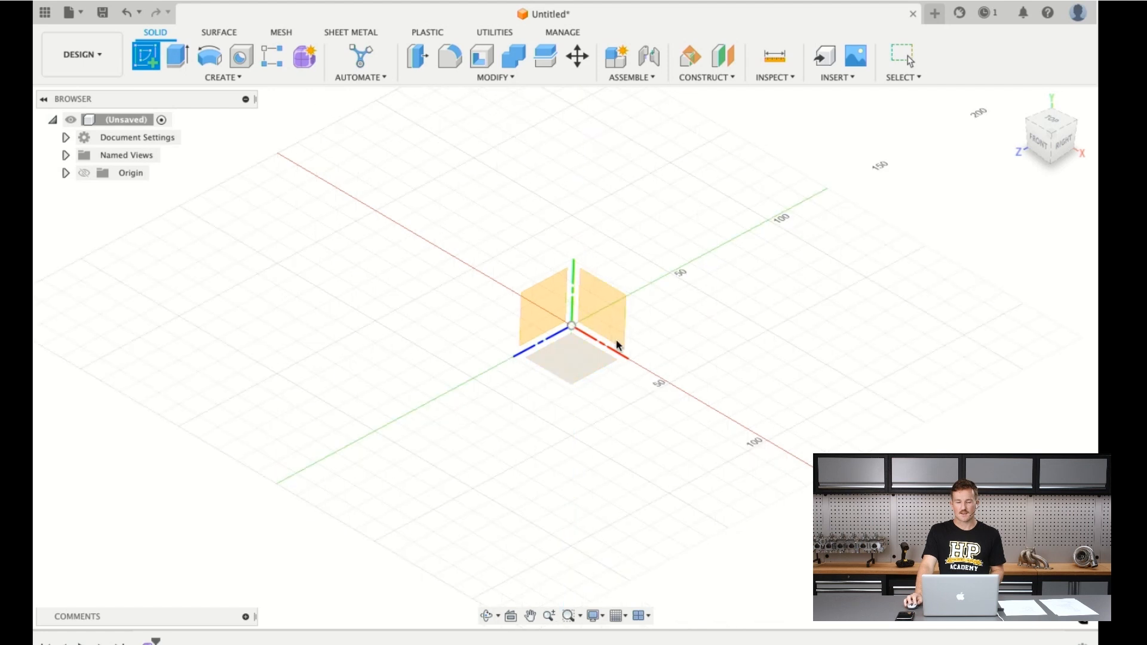
{"action": "left_click", "coordinate": [574, 342]}
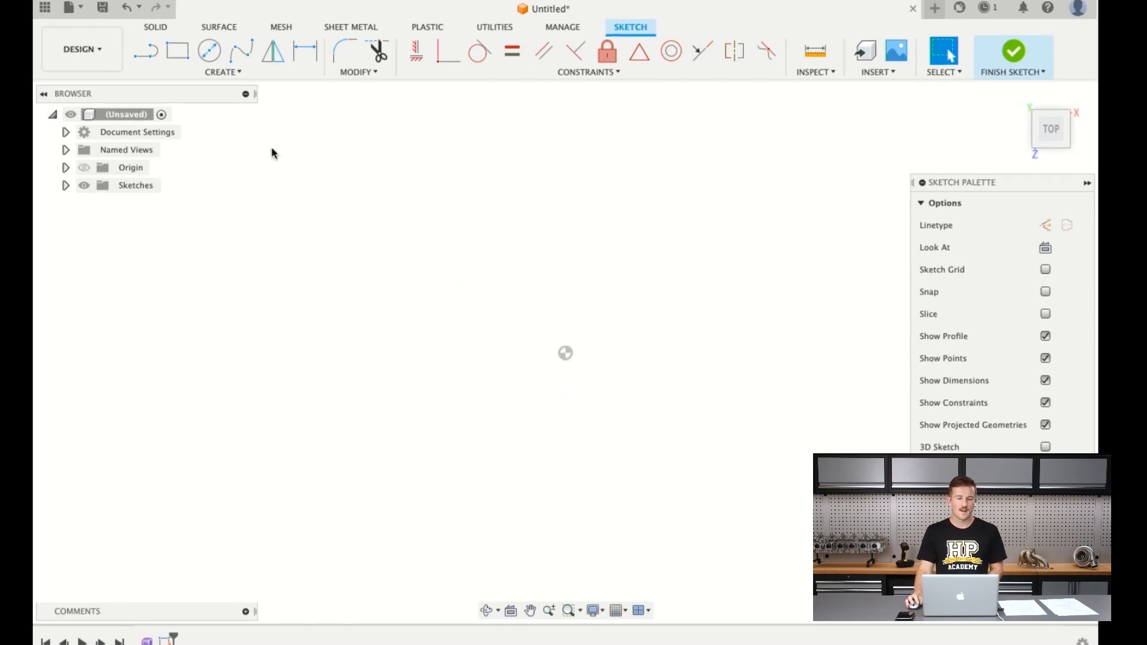
{"action": "left_click", "coordinate": [210, 50]}
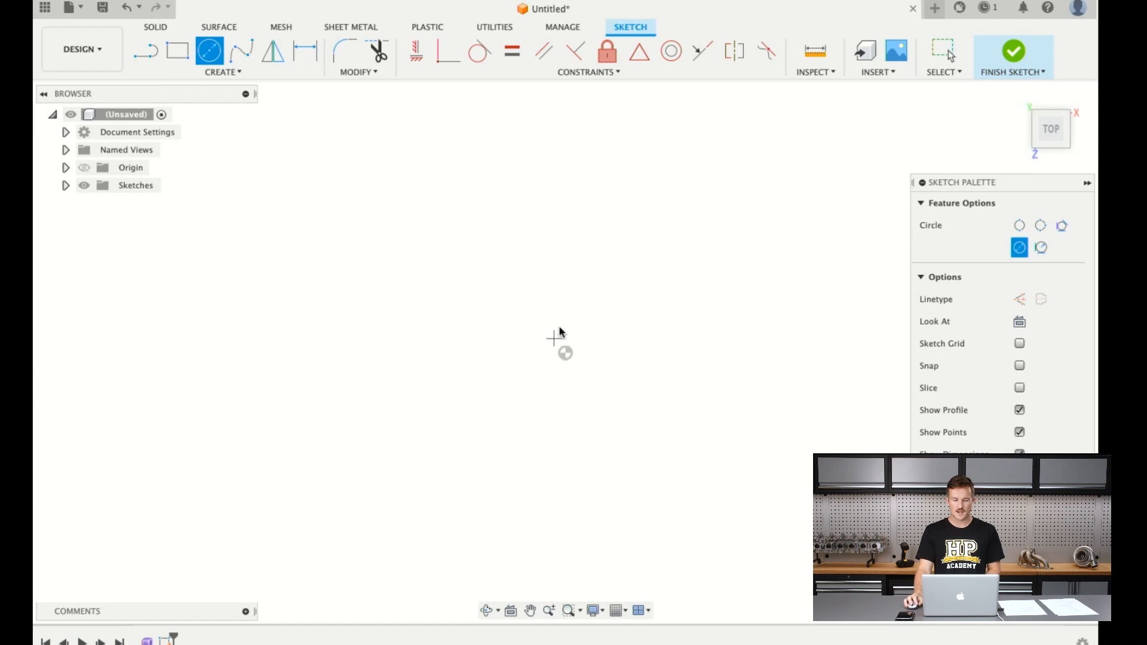
{"action": "left_click", "coordinate": [565, 352]}
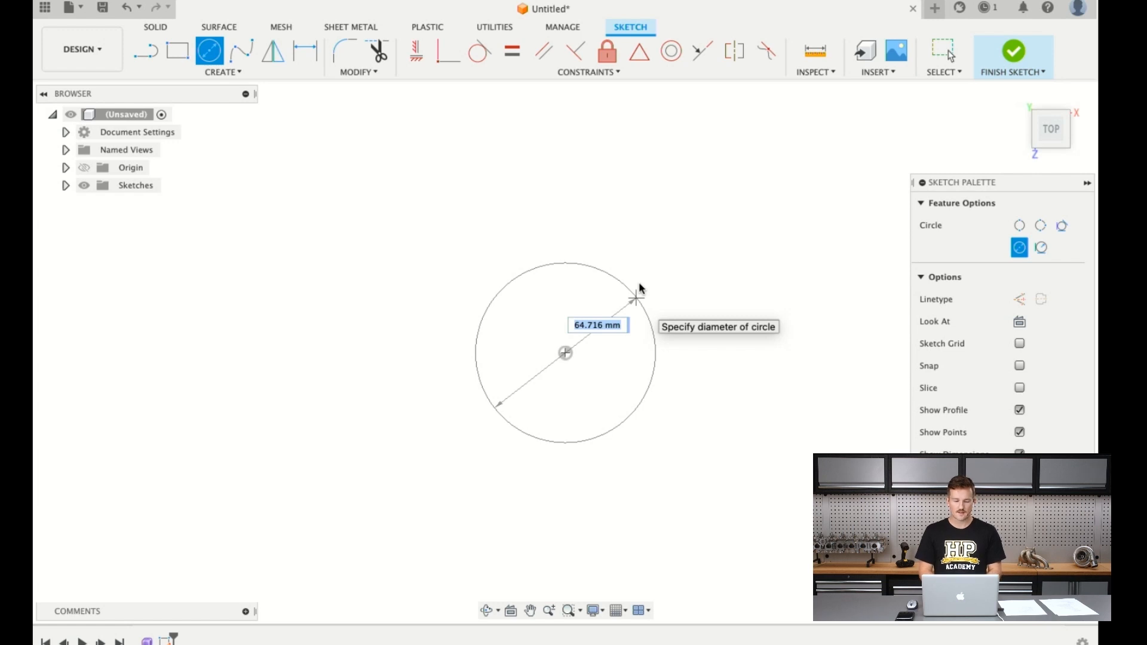
{"action": "type", "text": "30"}
{"action": "key", "text": "Tab"}
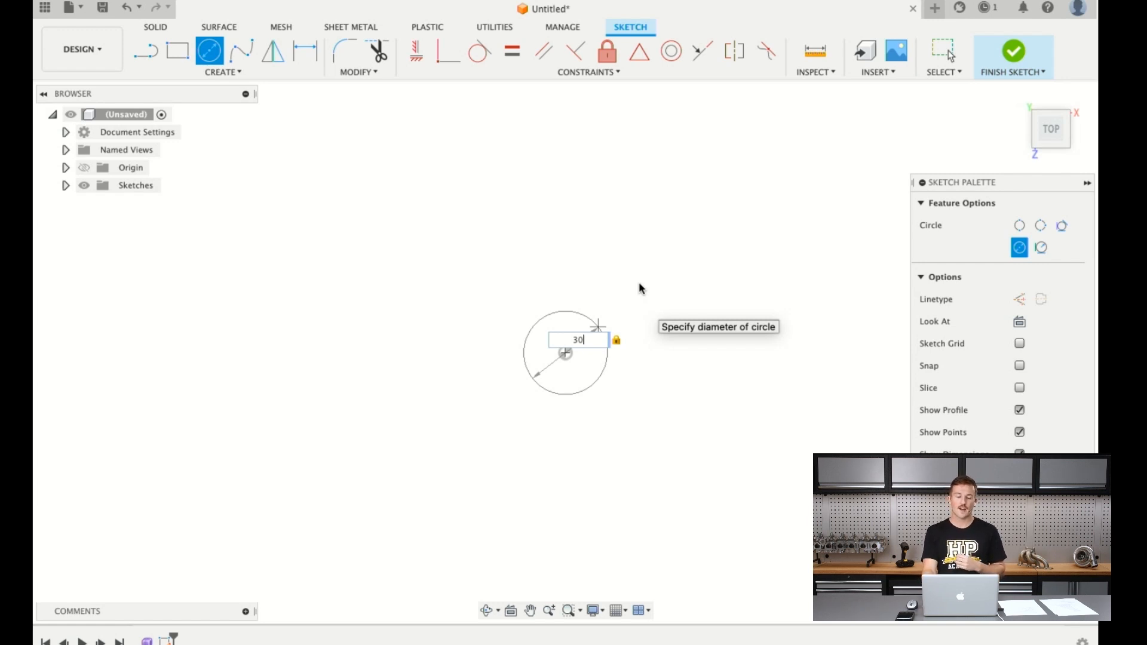
{"action": "key", "text": "Return"}
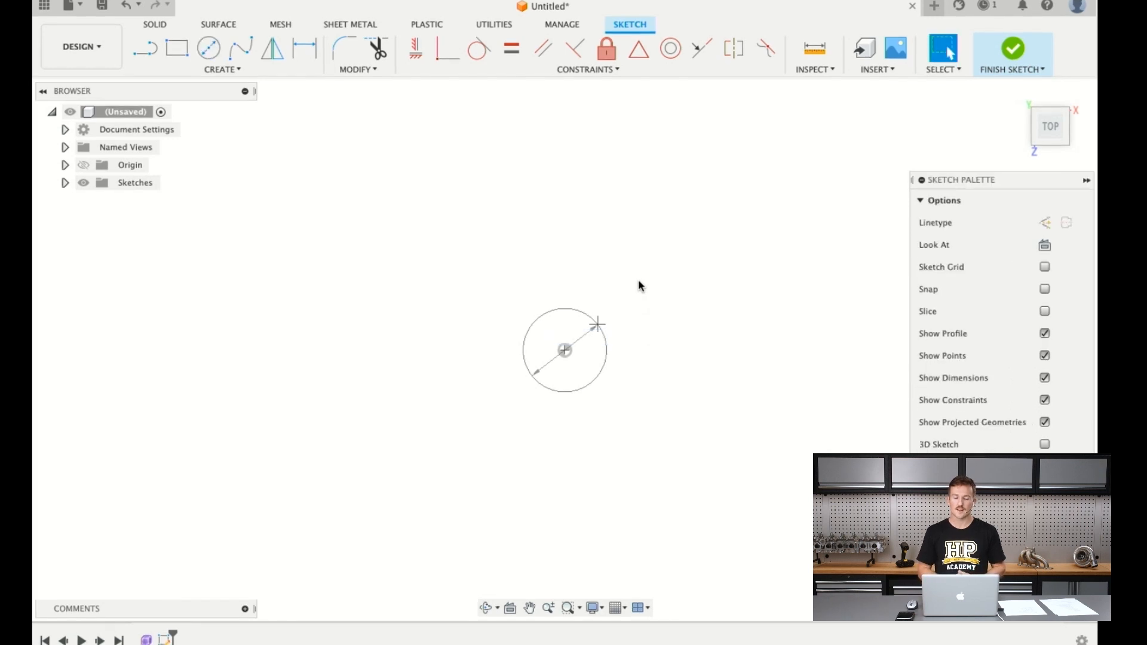
{"action": "left_click", "coordinate": [1016, 43]}
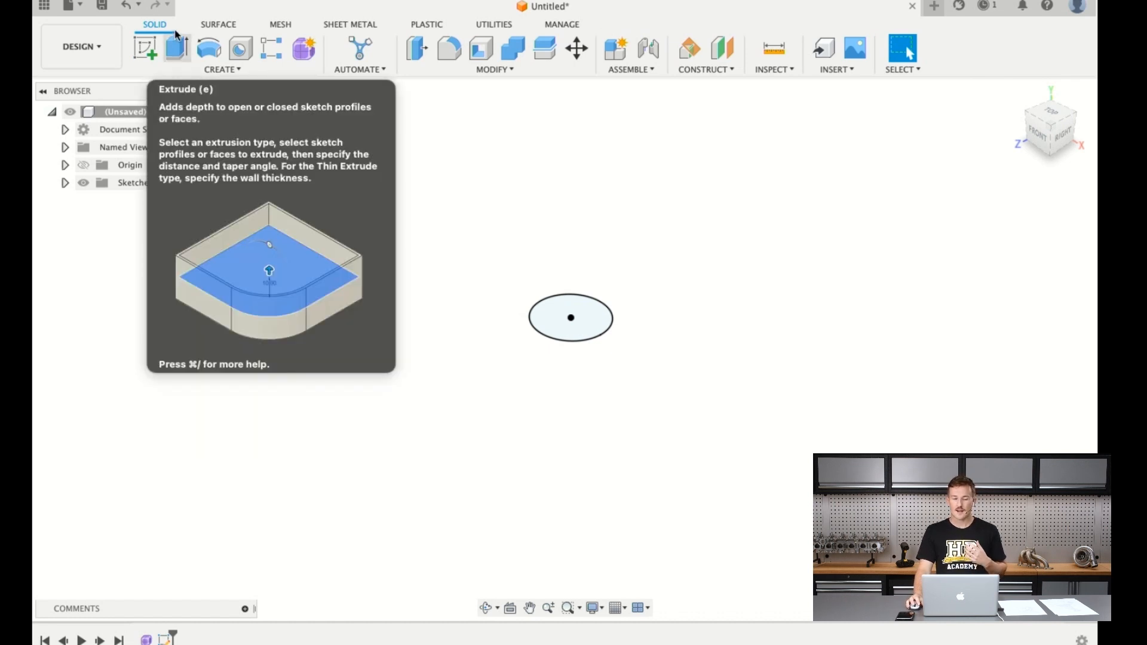
Extrude the circle profile 40 mm upward as a new body
{"action": "left_click", "coordinate": [177, 35]}
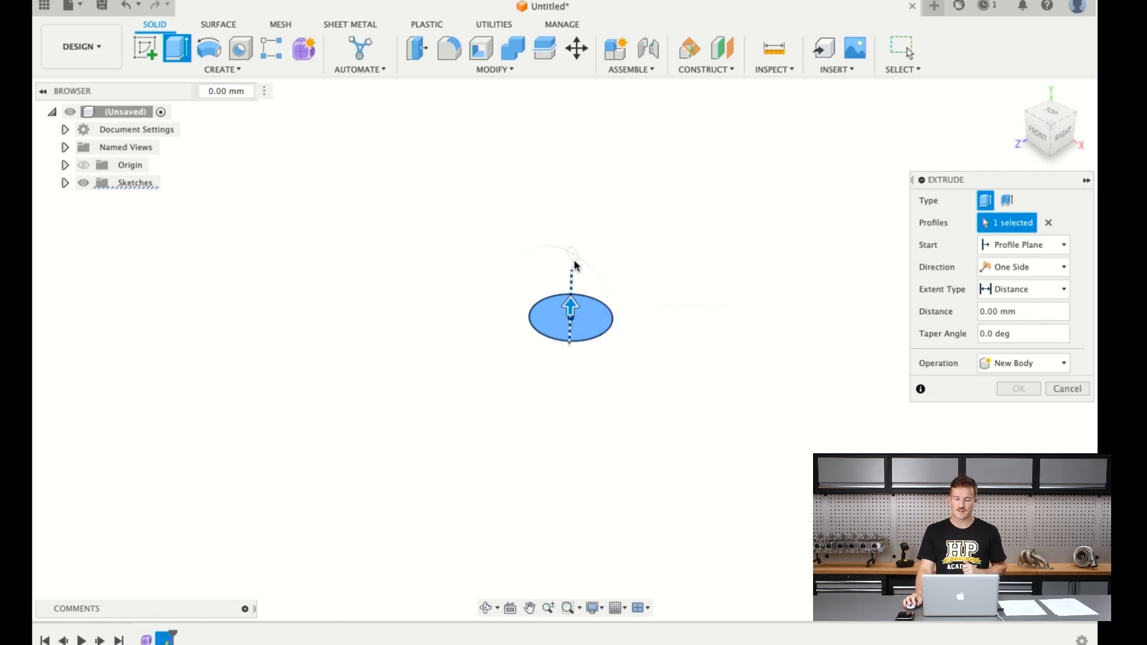
{"action": "left_click_drag", "start_coordinate": [577, 242], "coordinate": [578, 197]}
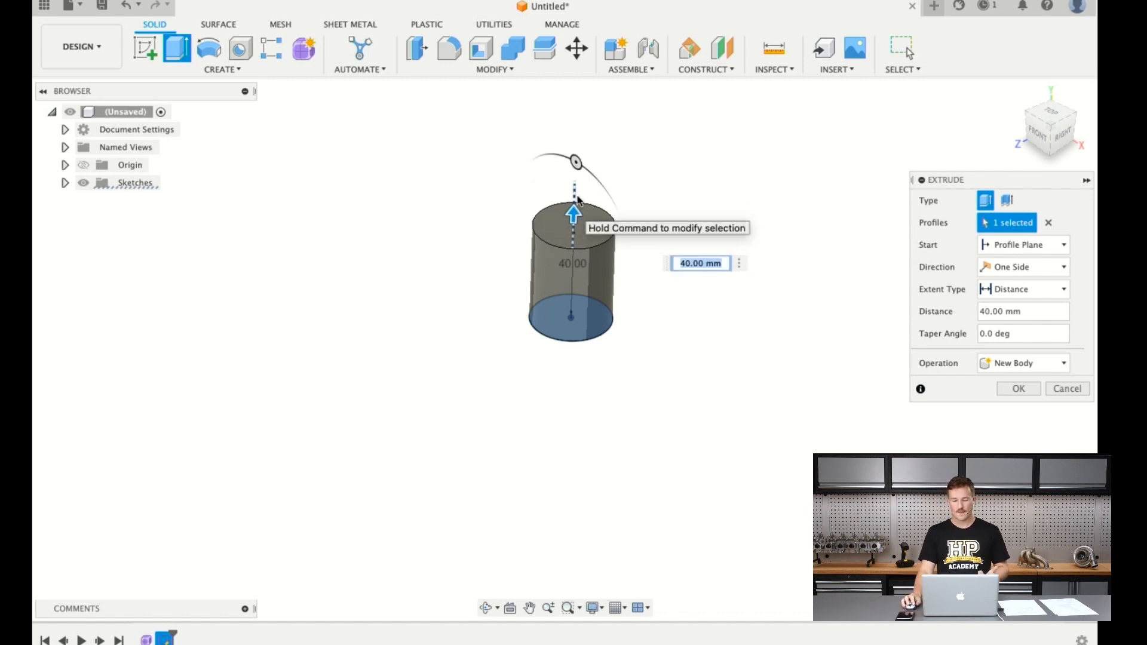
{"action": "left_click", "coordinate": [1046, 311]}
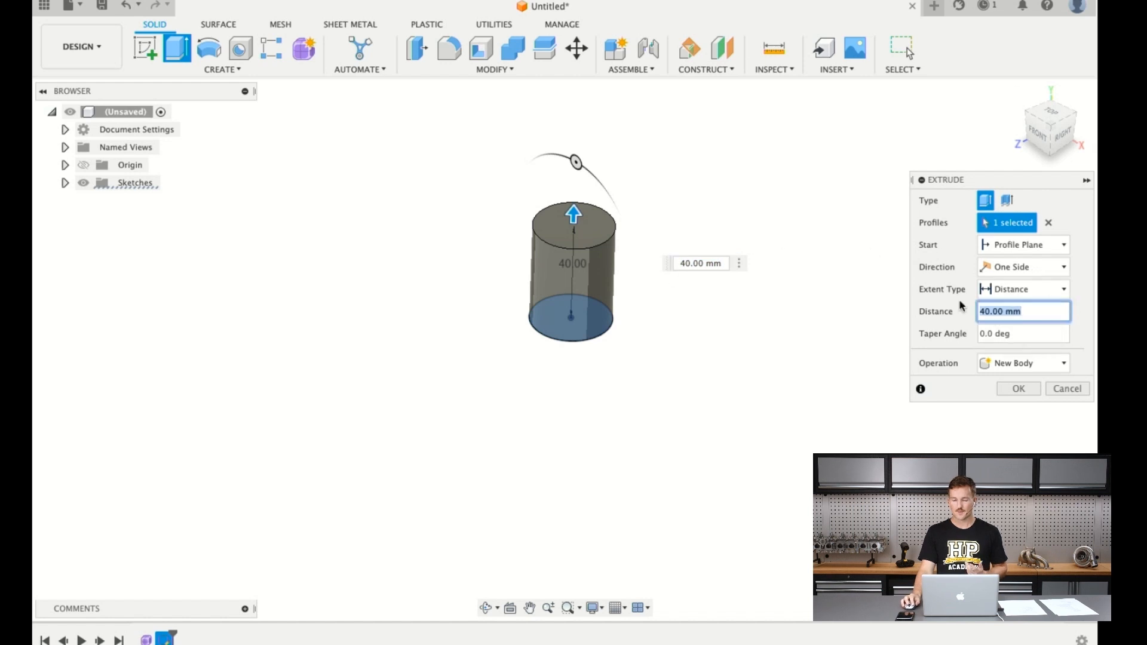
{"action": "type", "text": "35"}
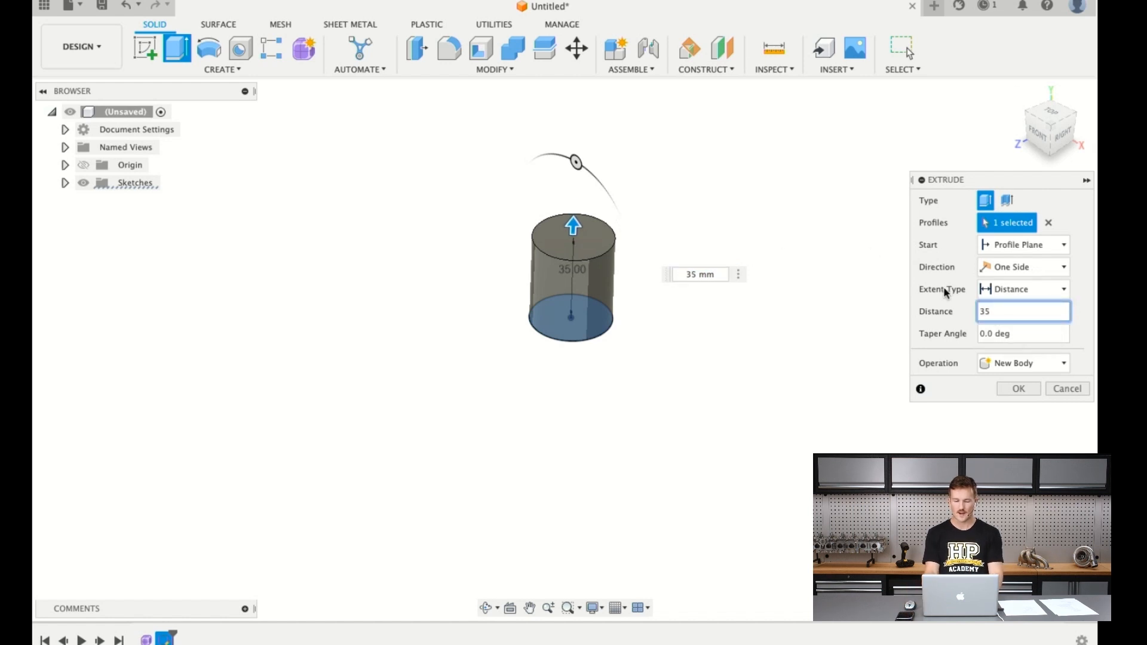
{"action": "key", "text": "BackSpace"}
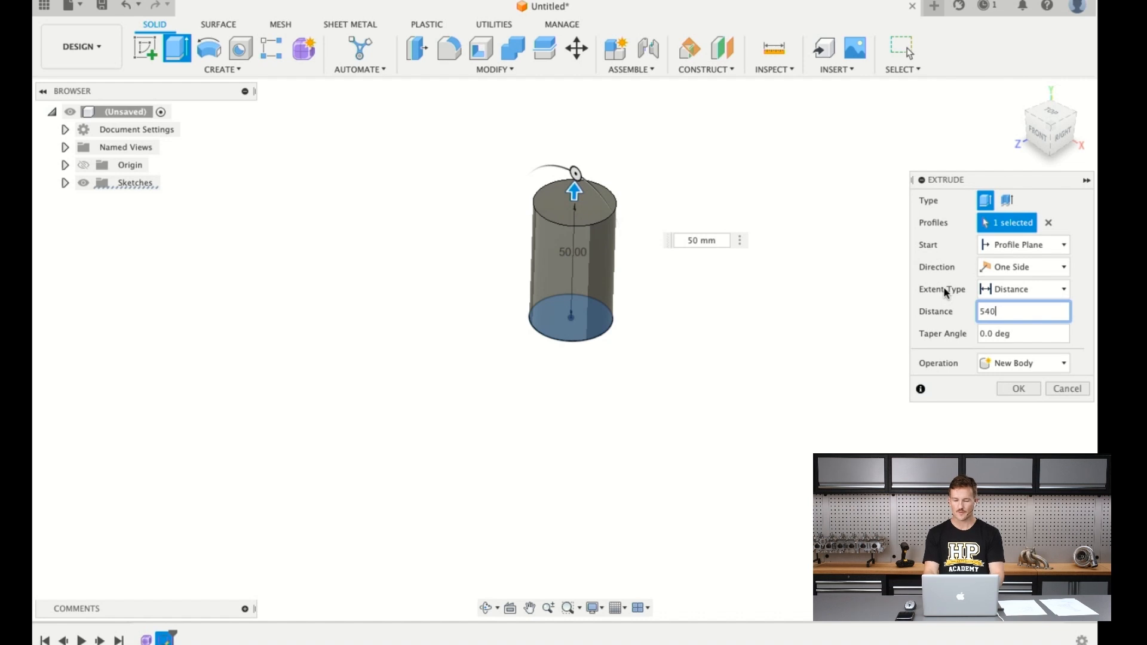
{"action": "type", "text": "4"}
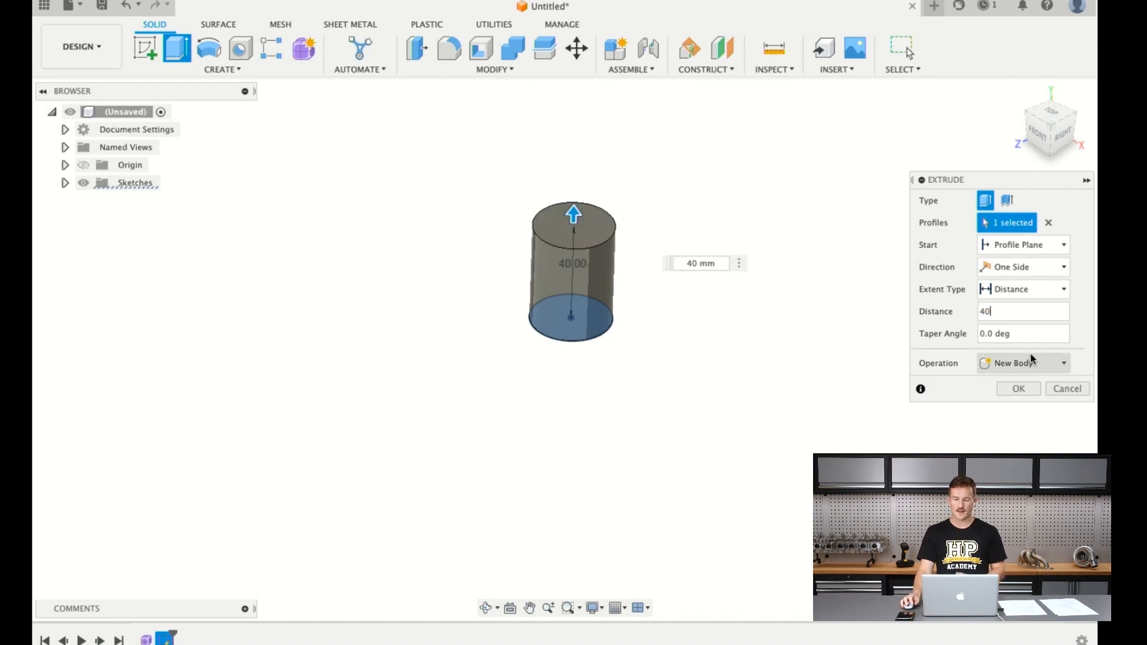
{"action": "left_click", "coordinate": [1019, 387]}
Extrude the cylinder's bottom face 30 mm downward
{"action": "middle_click_drag", "start_coordinate": [731, 364], "coordinate": [637, 345], "text": "shift"}
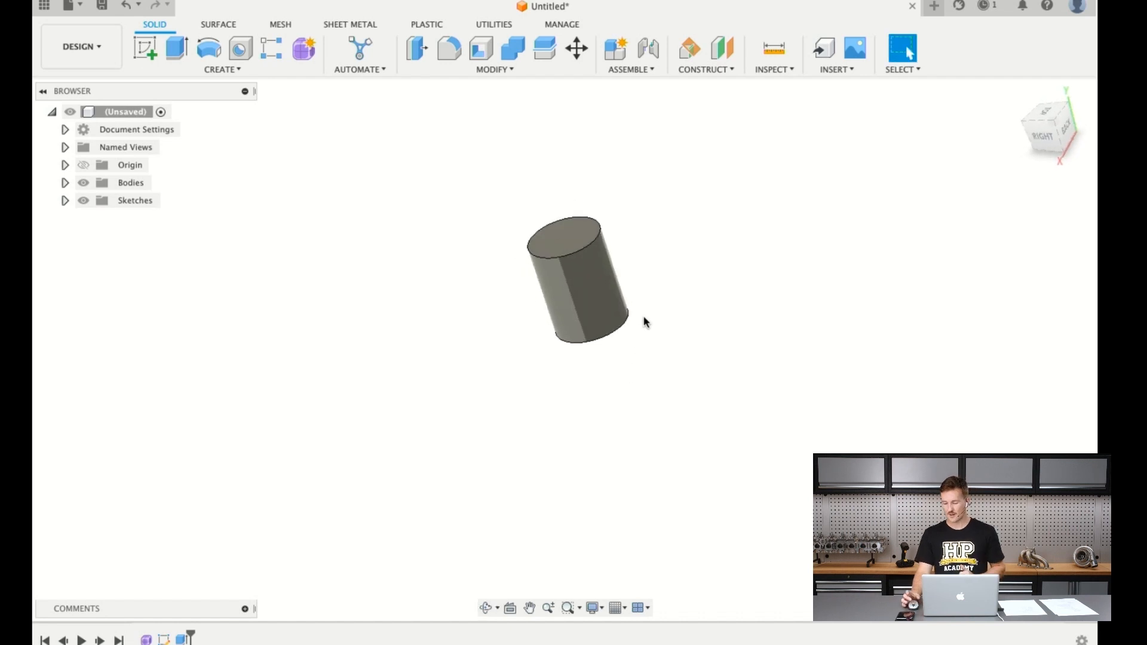
{"action": "middle_click_drag", "start_coordinate": [650, 301], "coordinate": [693, 275], "text": "shift"}
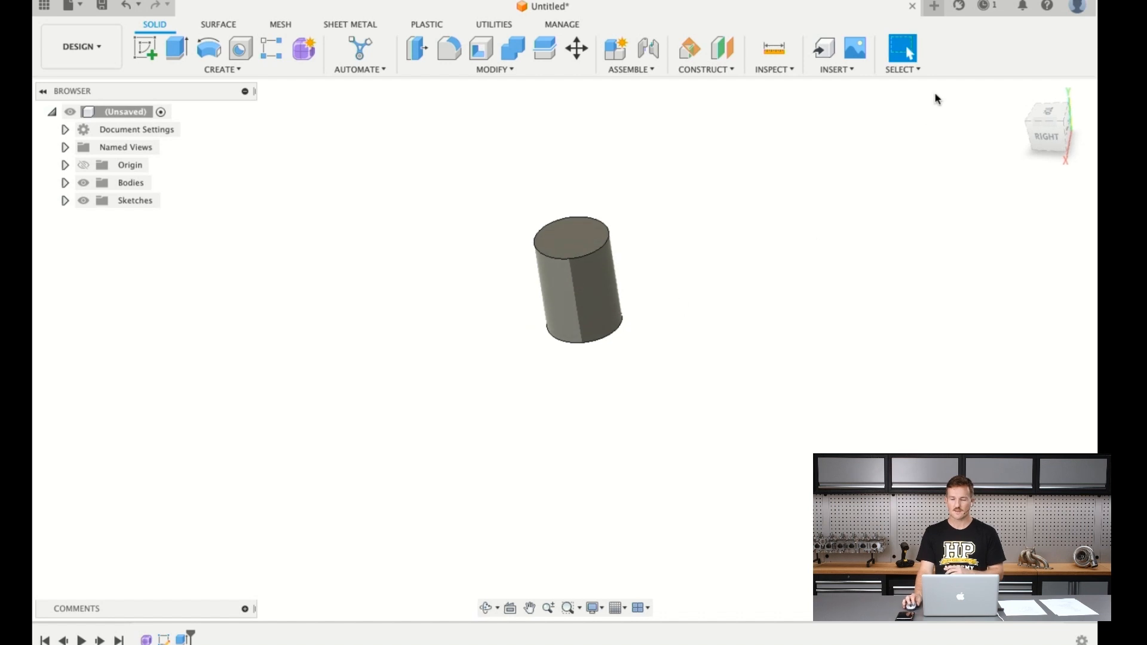
{"action": "middle_click_drag", "start_coordinate": [689, 355], "coordinate": [637, 293], "text": "shift"}
{"action": "scroll", "coordinate": [658, 366], "scroll_direction": "up", "scroll_amount": 5}
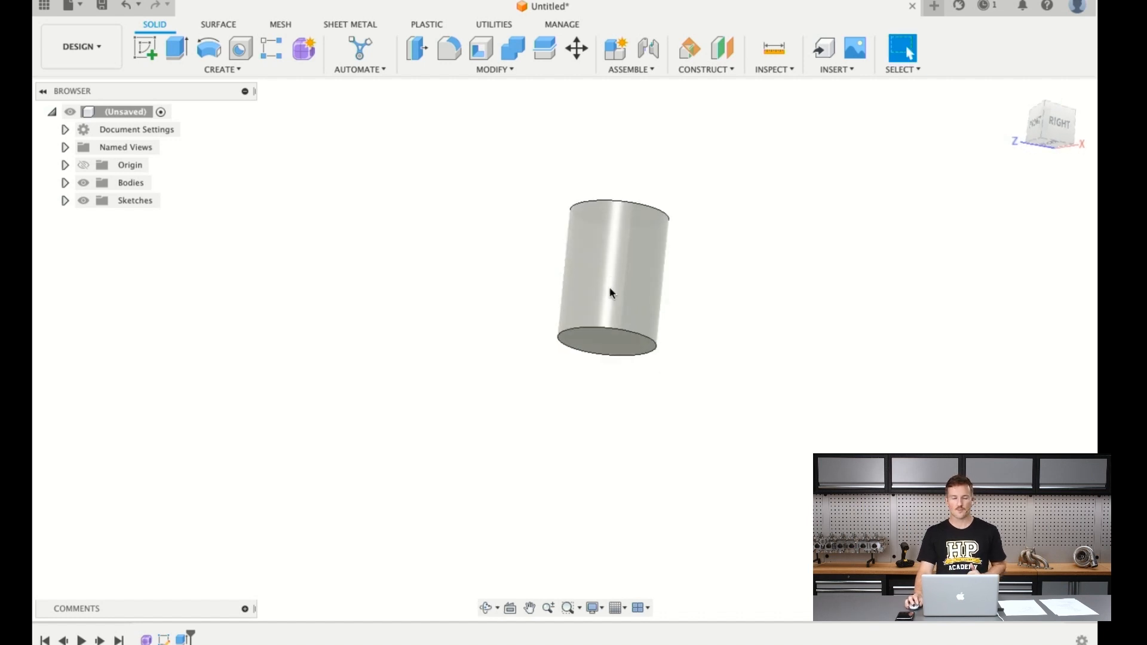
{"action": "left_click", "coordinate": [177, 48]}
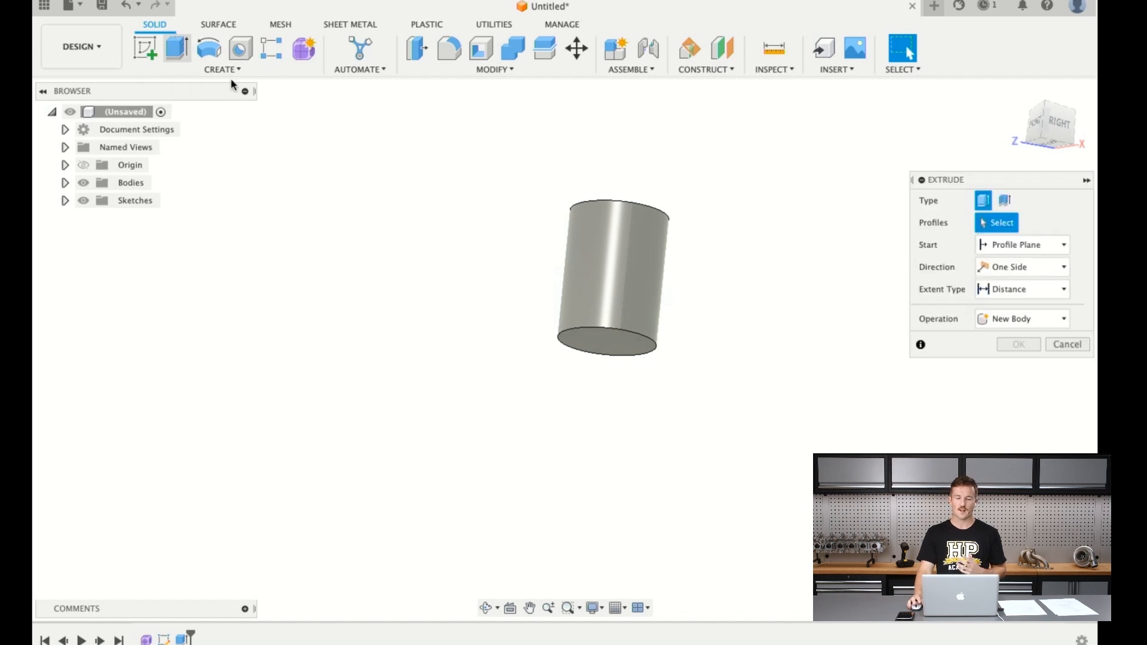
{"action": "left_click", "coordinate": [587, 330]}
{"action": "scroll", "coordinate": [609, 326], "scroll_direction": "up", "scroll_amount": 3}
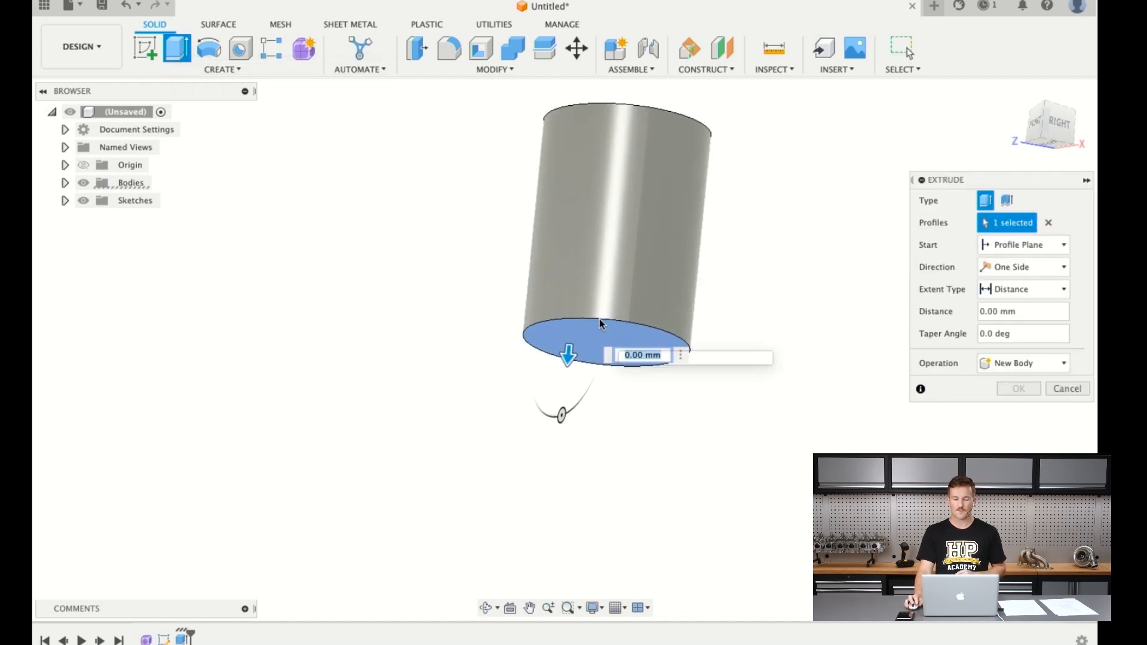
{"action": "scroll", "coordinate": [610, 327], "scroll_direction": "down", "scroll_amount": 5}
{"action": "left_click_drag", "start_coordinate": [565, 363], "coordinate": [548, 427]}
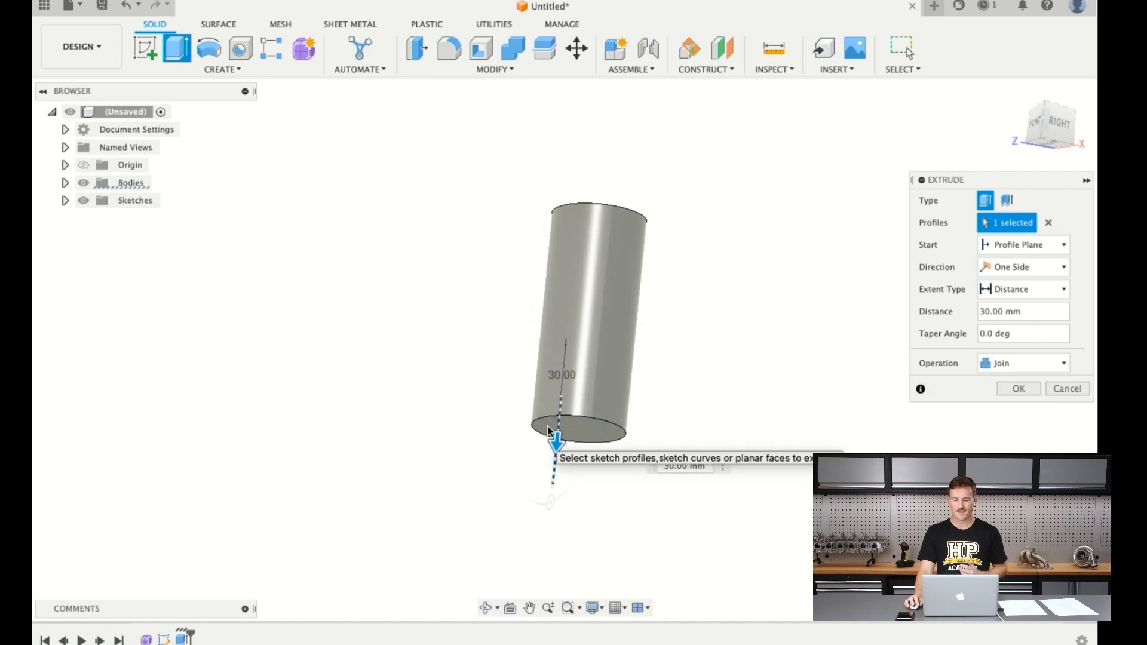
Give the downward extrusion a taper angle of -5 degrees and complete it with the Join operation
{"action": "left_click", "coordinate": [1025, 364]}
{"action": "left_click", "coordinate": [1004, 327]}
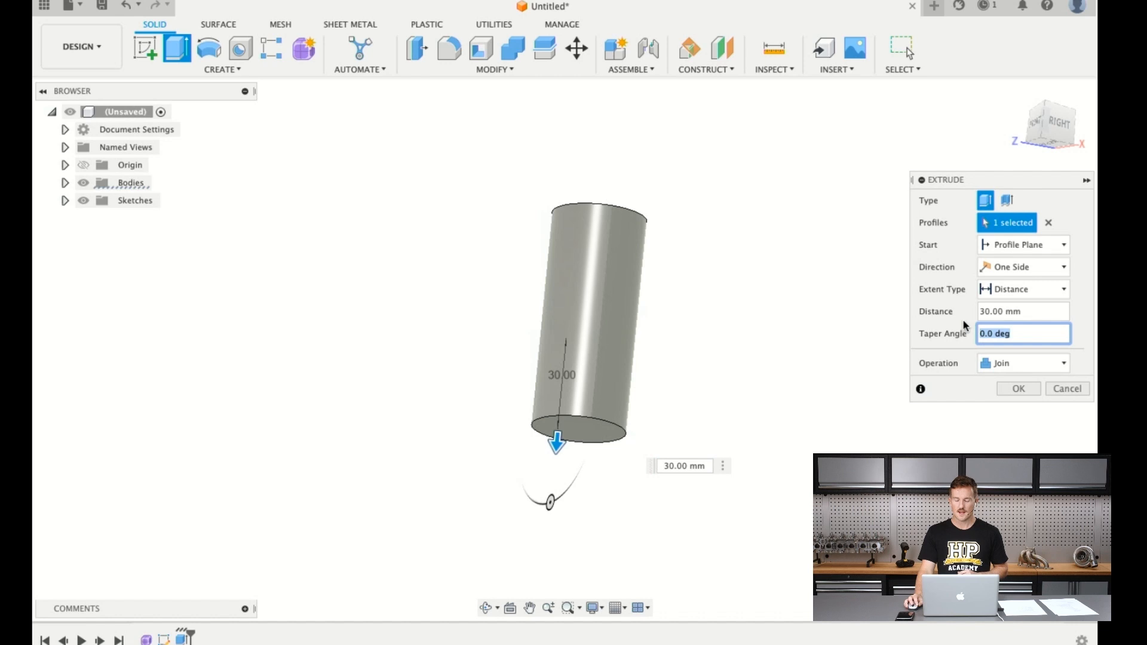
{"action": "type", "text": "-5"}
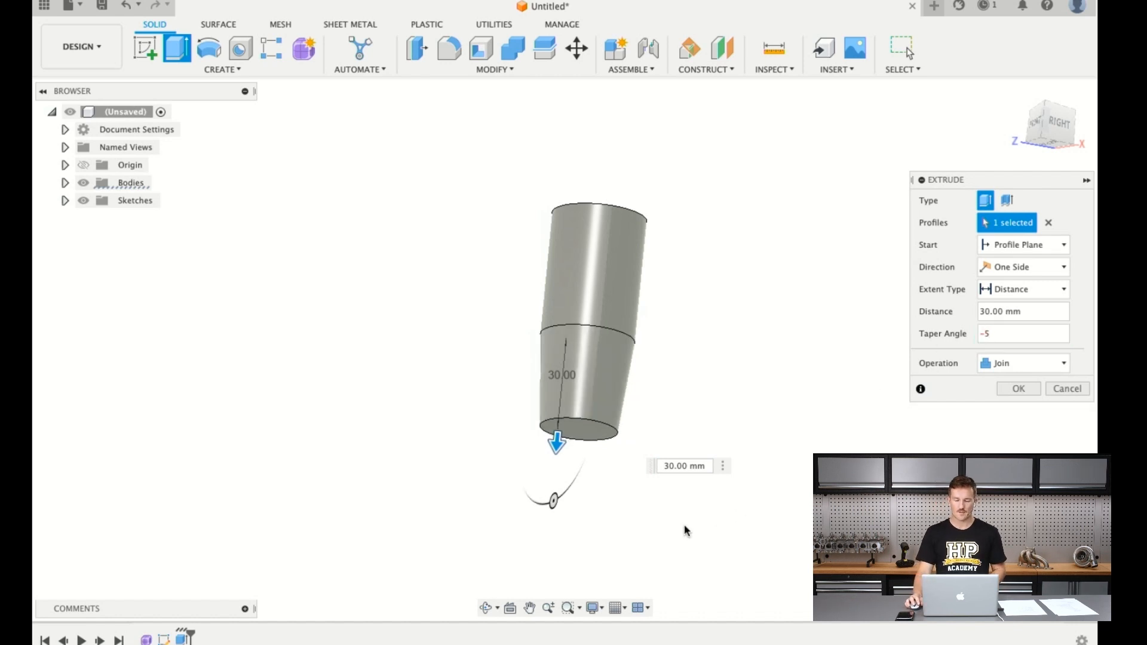
{"action": "middle_click_drag", "start_coordinate": [621, 286], "coordinate": [640, 302], "text": "shift"}
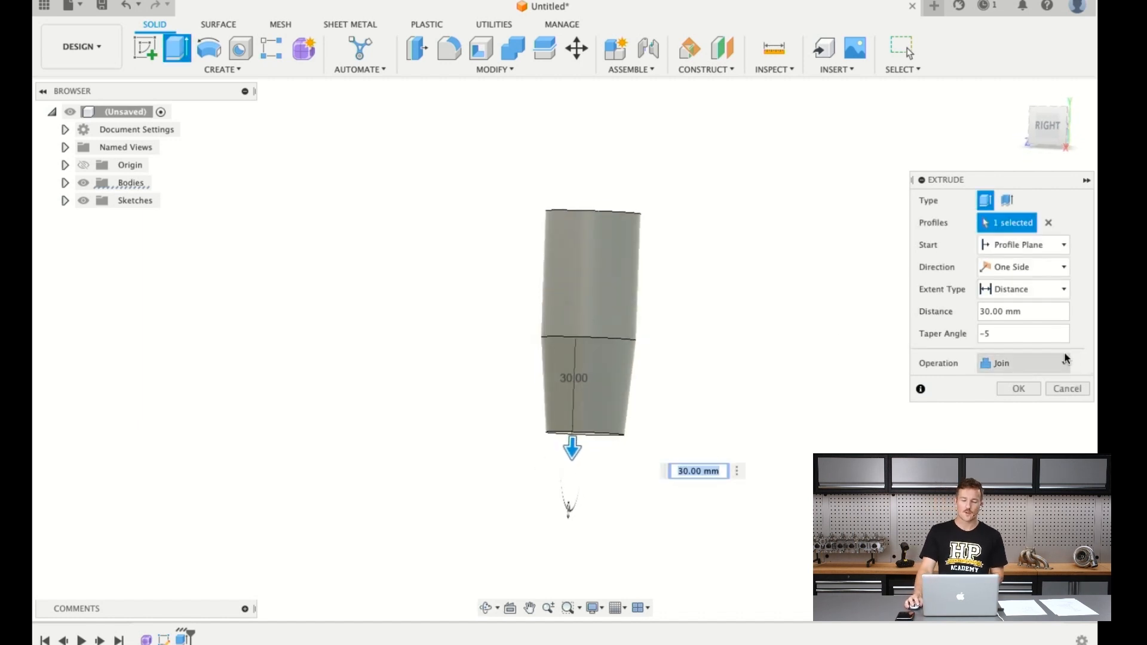
{"action": "left_click", "coordinate": [1065, 357]}
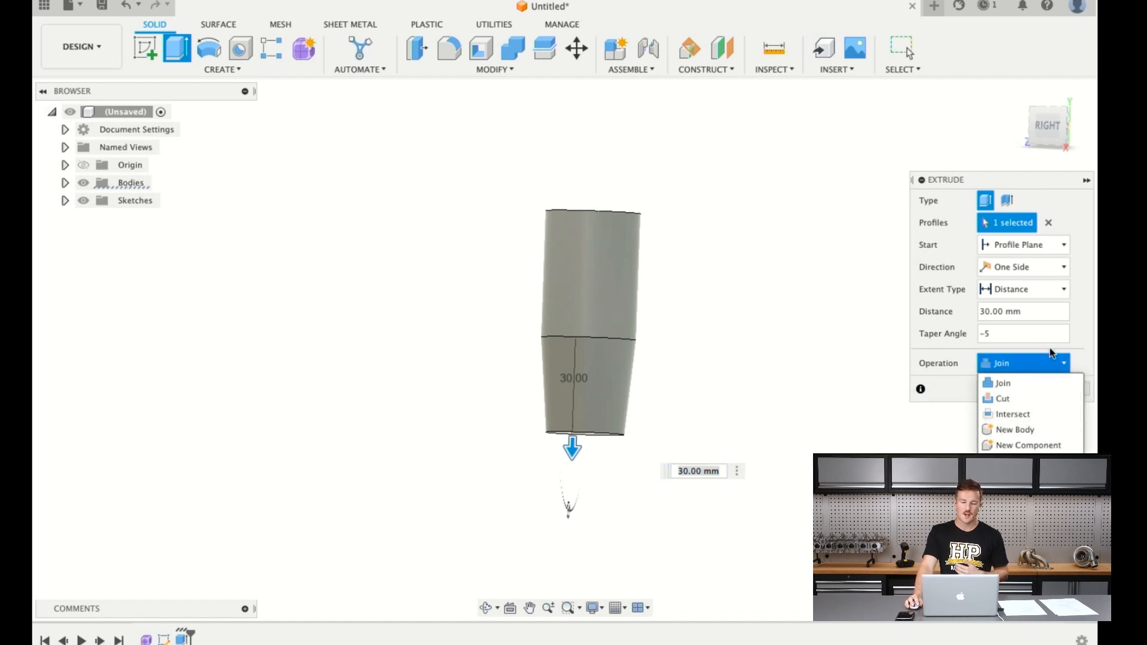
{"action": "left_click", "coordinate": [1051, 350]}
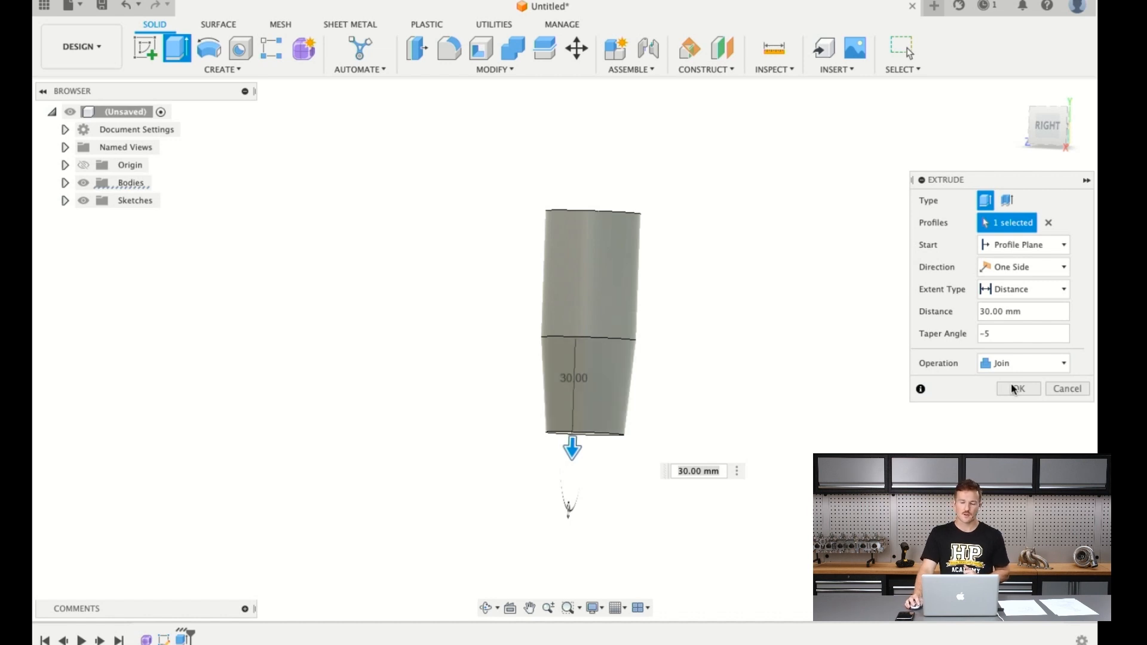
{"action": "key", "text": "Return"}
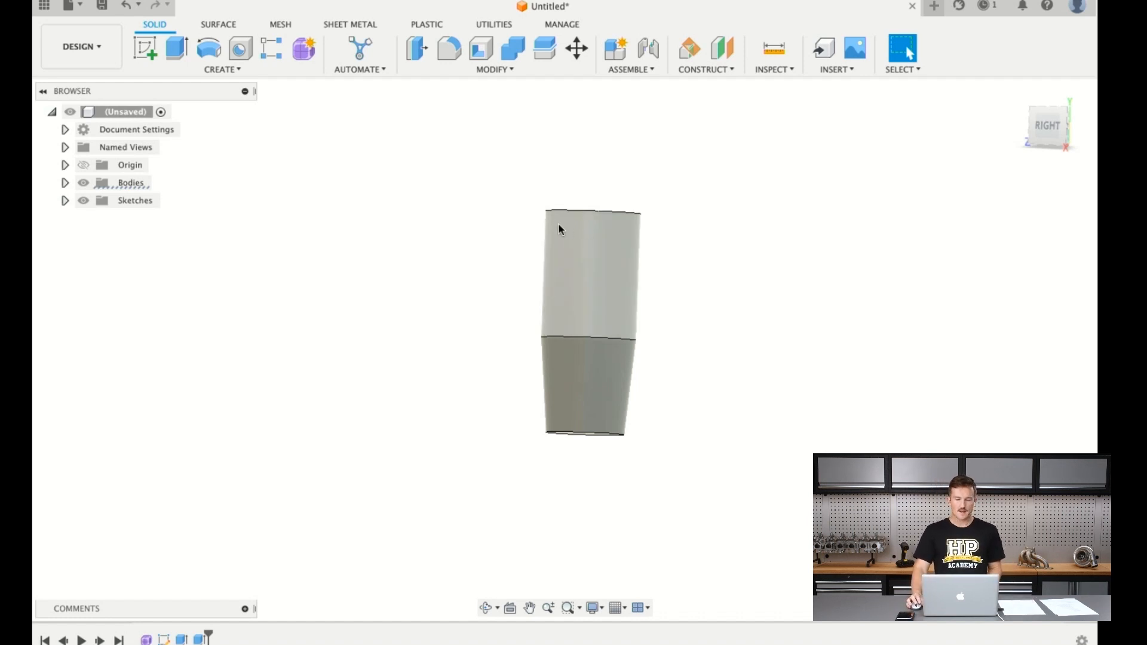
Create a sketch on the small end face of the tapered section and project the face's circular edge into it
{"action": "scroll", "coordinate": [529, 128], "scroll_direction": "down", "scroll_amount": 2}
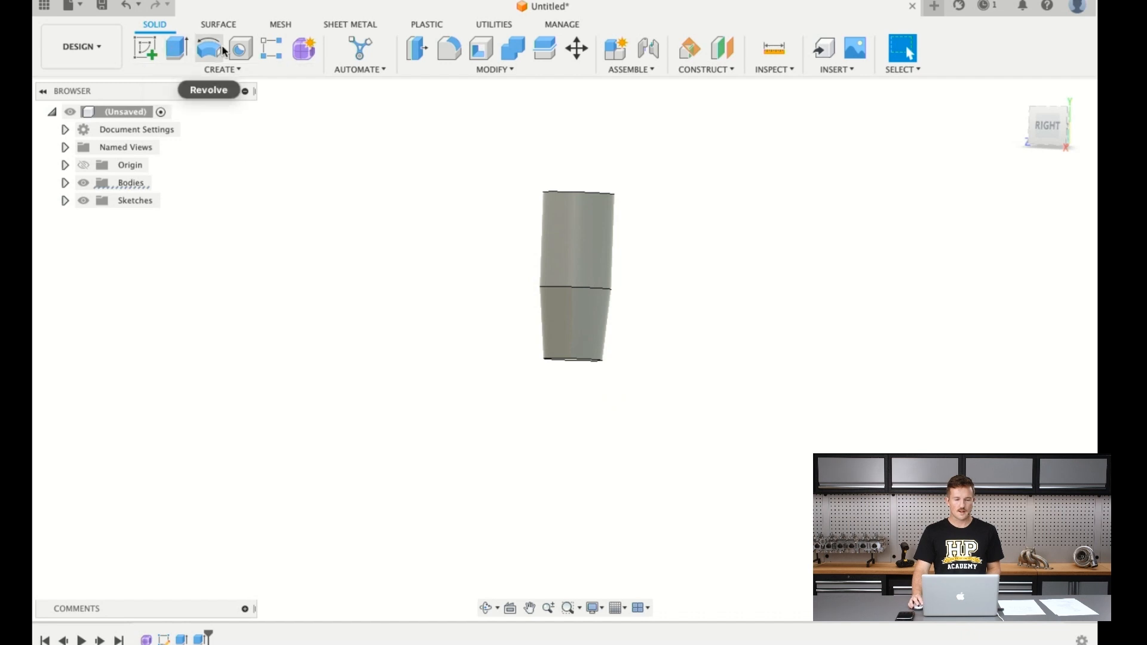
{"action": "scroll", "coordinate": [584, 320], "scroll_direction": "up", "scroll_amount": 3}
{"action": "mouse_move", "coordinate": [583, 321]}
{"action": "middle_mouse_down", "text": "shift"}
{"action": "mouse_move", "coordinate": [546, 360]}
{"action": "mouse_move", "coordinate": [568, 333]}
{"action": "mouse_move", "coordinate": [567, 384]}
{"action": "mouse_move", "coordinate": [430, 271]}
{"action": "middle_mouse_up", "text": "shift"}
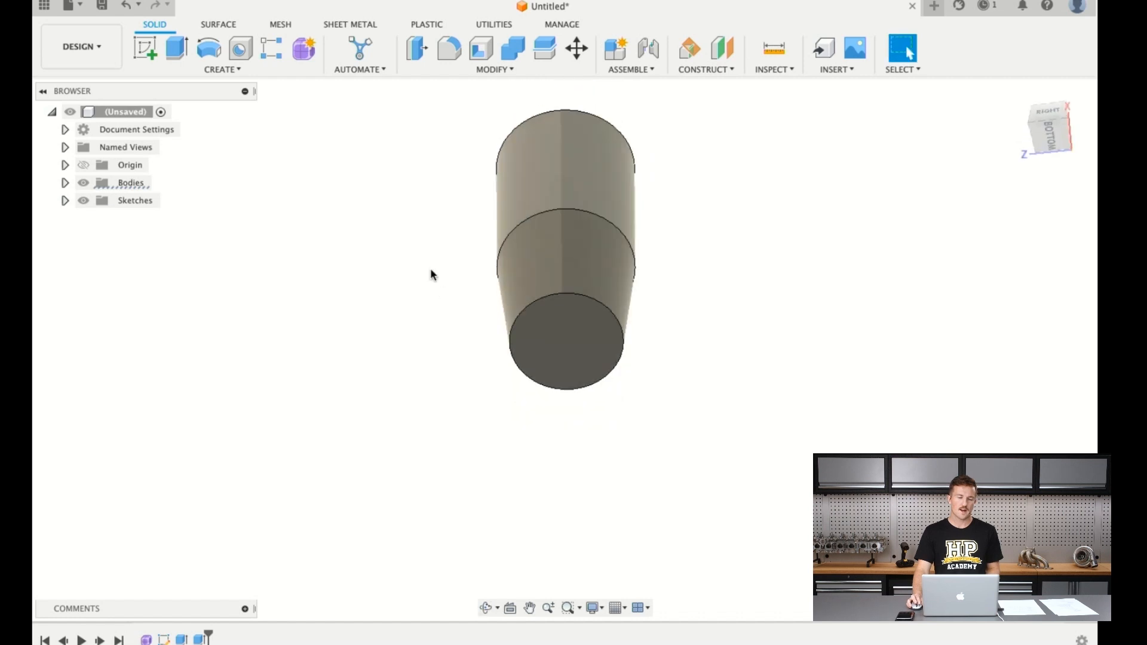
{"action": "left_click", "coordinate": [144, 47]}
{"action": "left_click", "coordinate": [576, 373]}
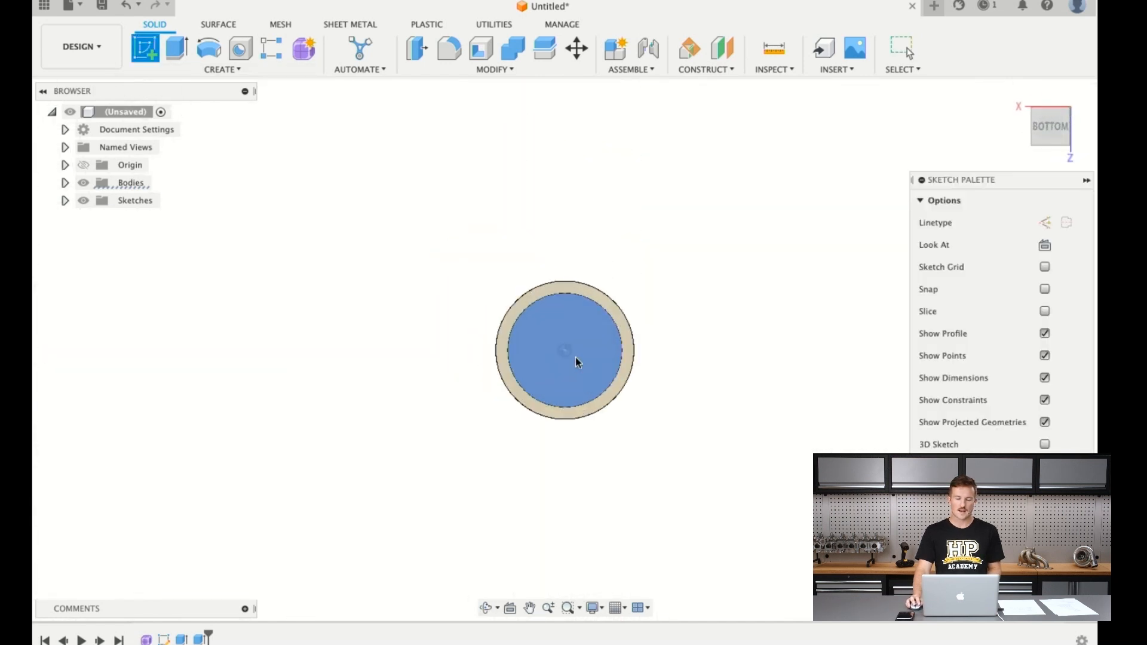
{"action": "left_click", "coordinate": [590, 316]}
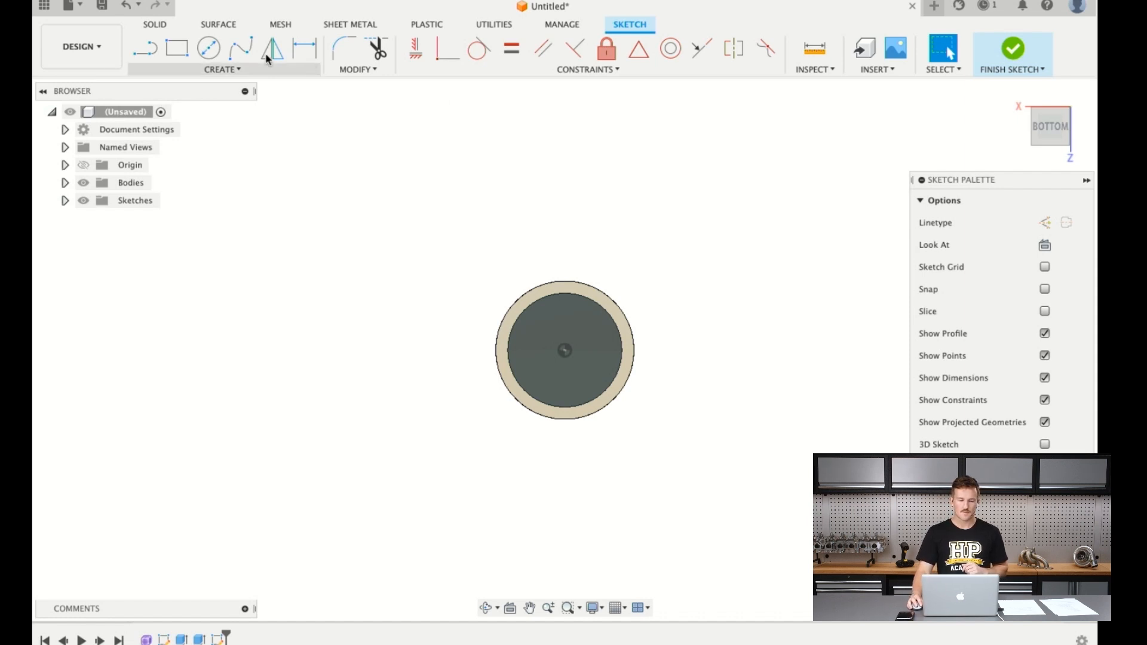
{"action": "left_click", "coordinate": [224, 69]}
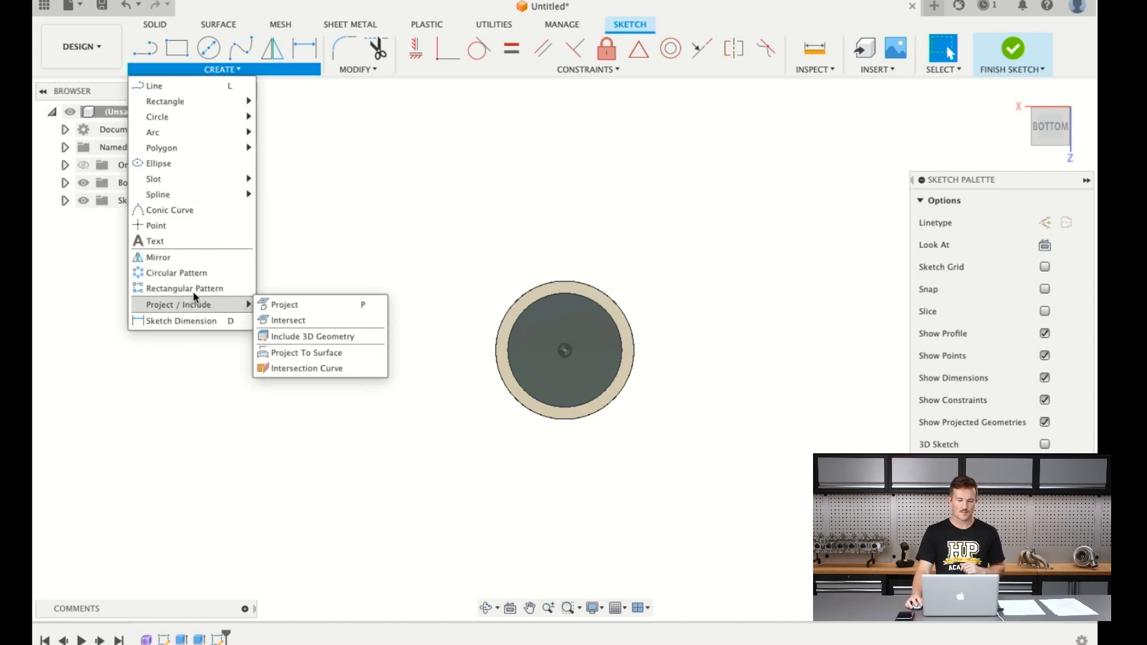
{"action": "left_click", "coordinate": [271, 299]}
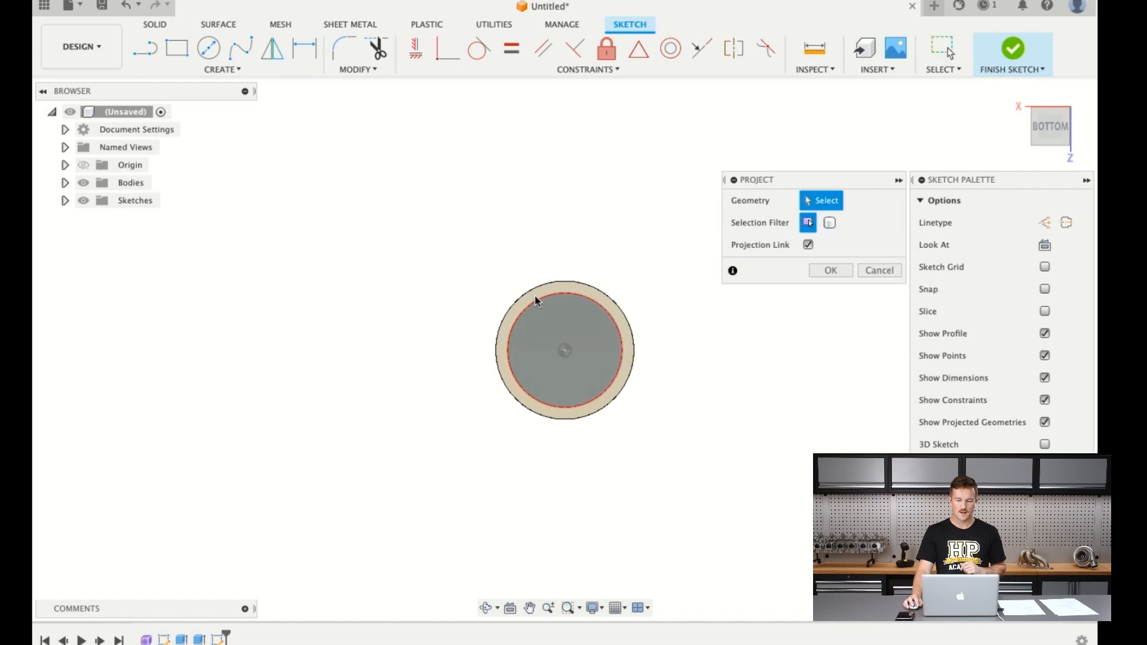
{"action": "left_click", "coordinate": [568, 290]}
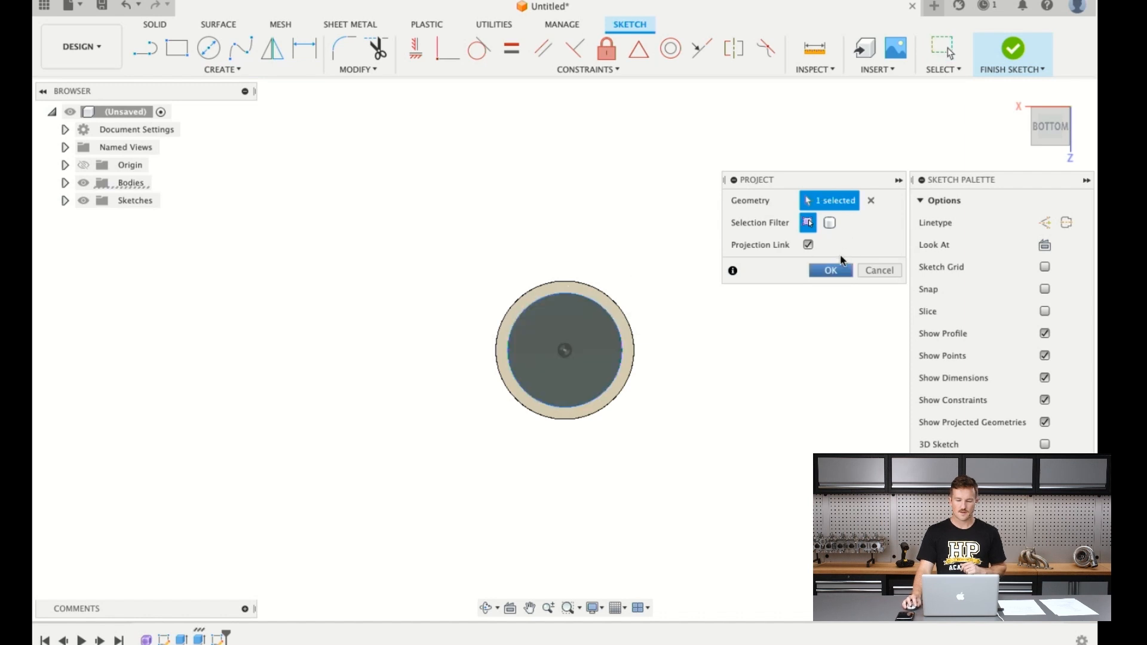
{"action": "left_click", "coordinate": [830, 270]}
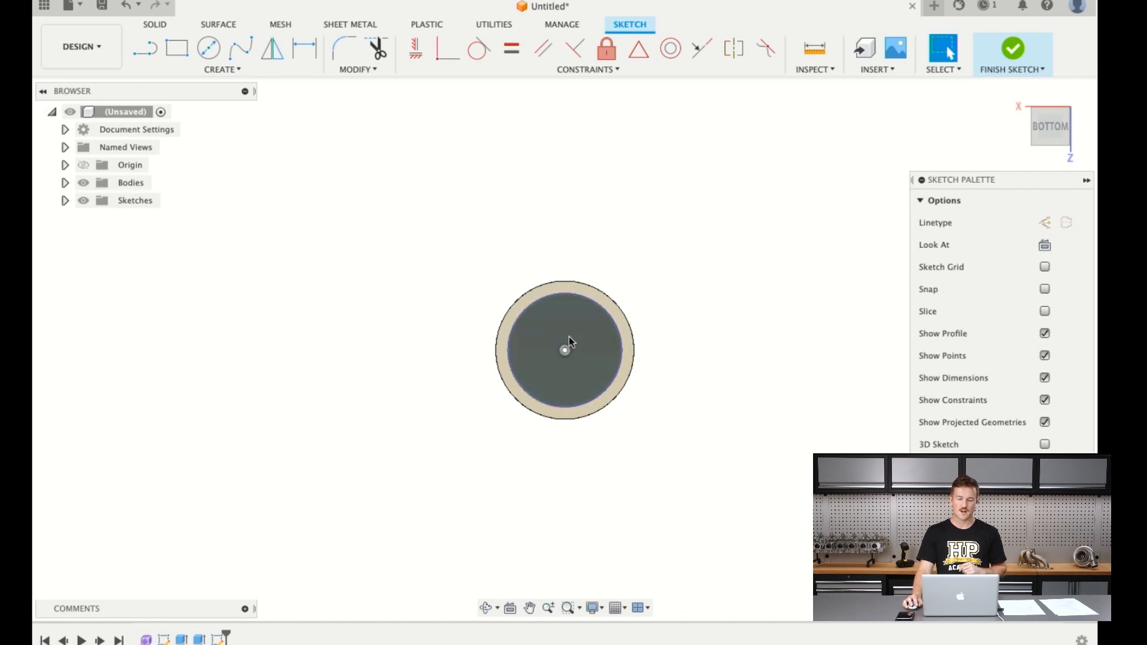
{"action": "middle_click_drag", "start_coordinate": [565, 351], "coordinate": [503, 404], "text": "shift"}
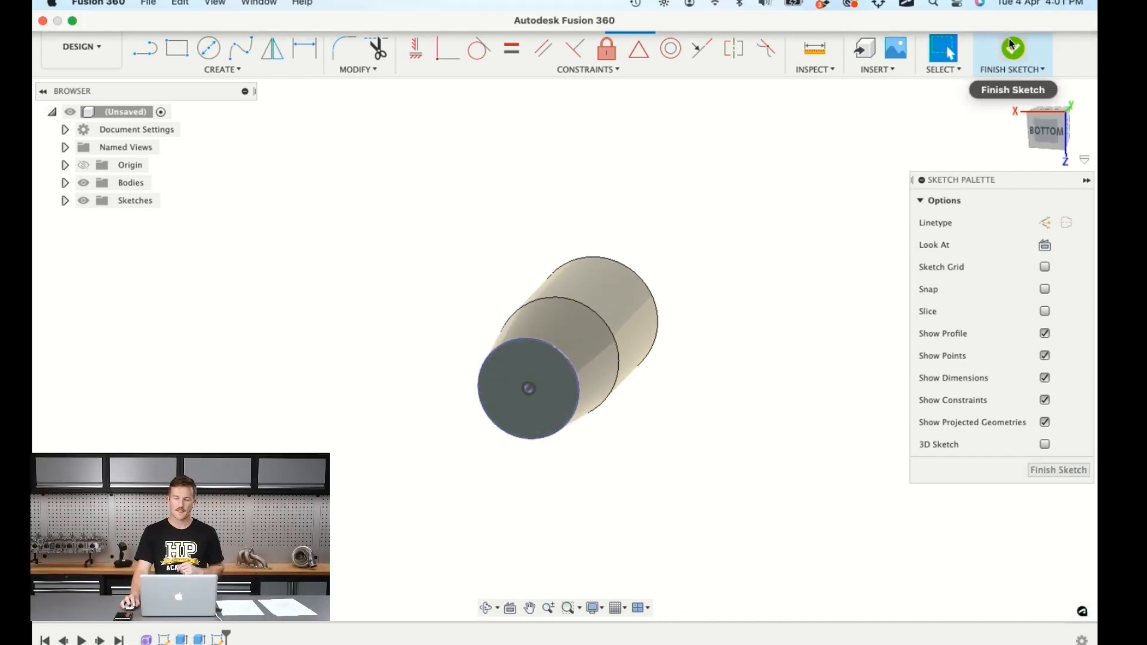
Finish the sketch and place a tapped hole with a flat drill point at the small end face's centre point
{"action": "left_click", "coordinate": [1013, 49]}
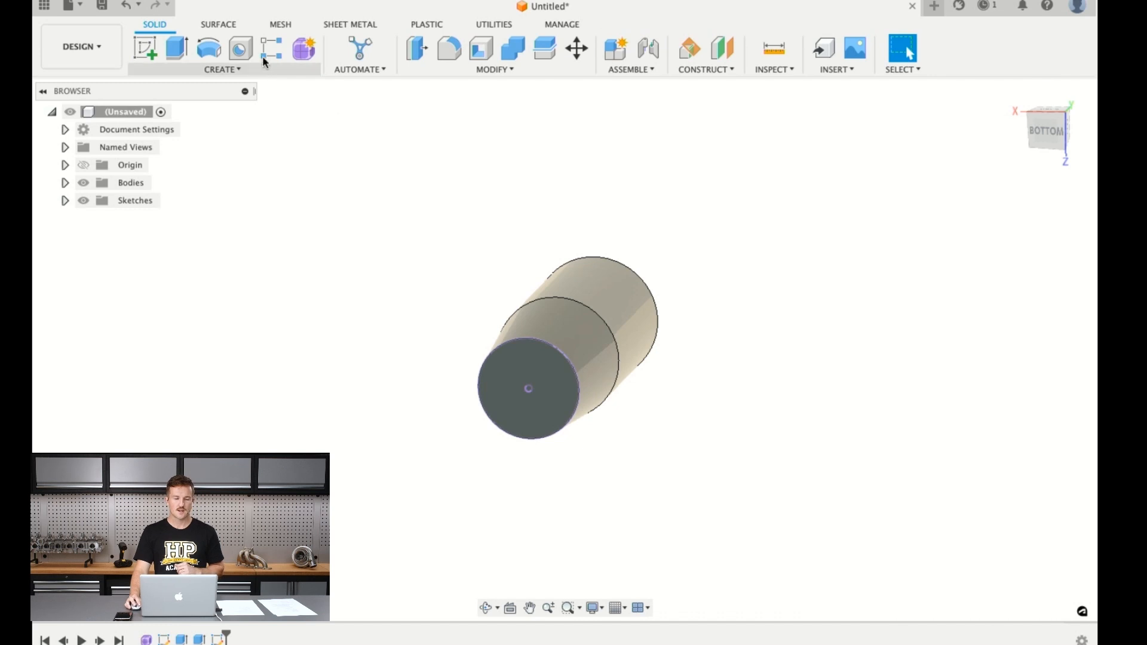
{"action": "left_click", "coordinate": [250, 40]}
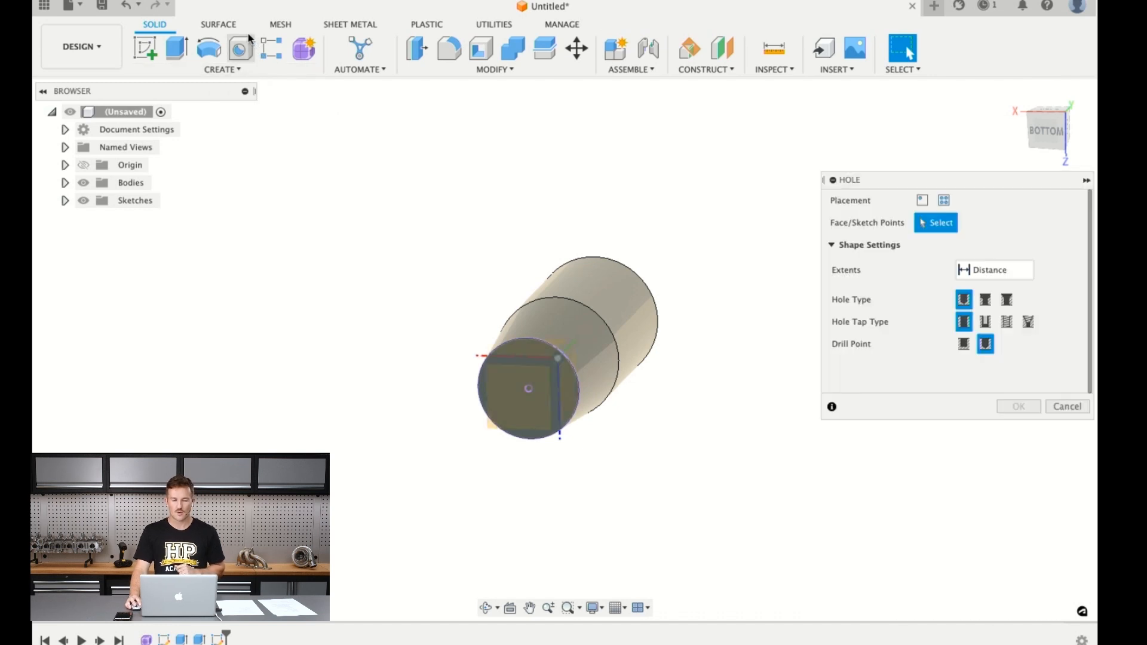
{"action": "left_click", "coordinate": [533, 377]}
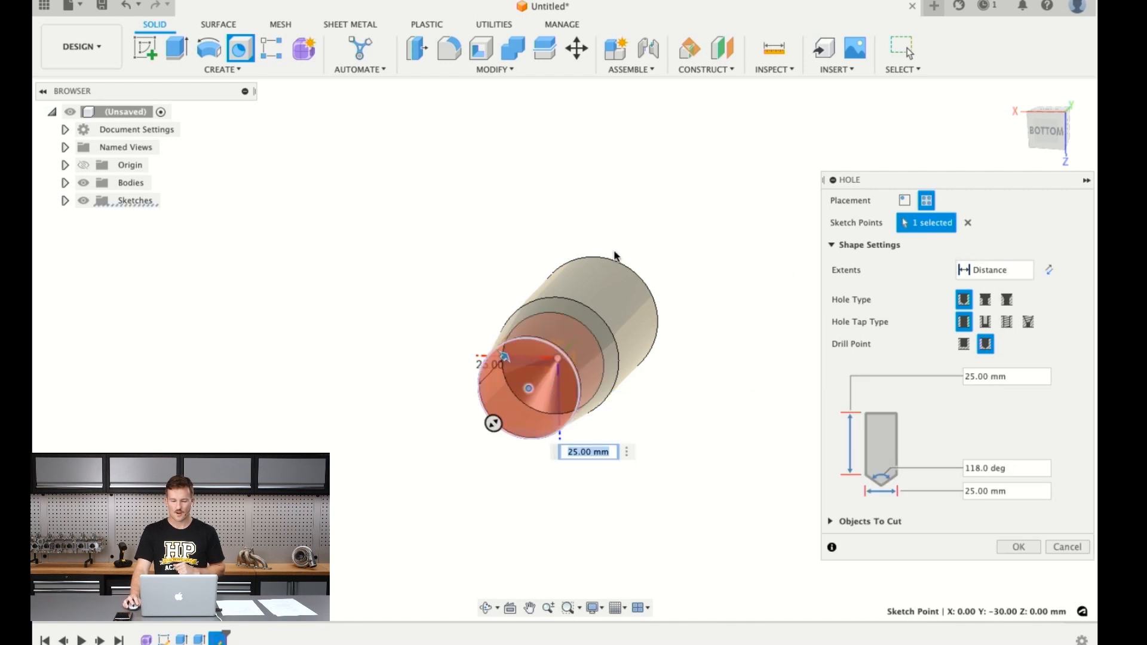
{"action": "middle_click_drag", "start_coordinate": [599, 231], "coordinate": [502, 180], "text": "shift"}
{"action": "scroll", "coordinate": [505, 180], "scroll_direction": "down", "scroll_amount": 3}
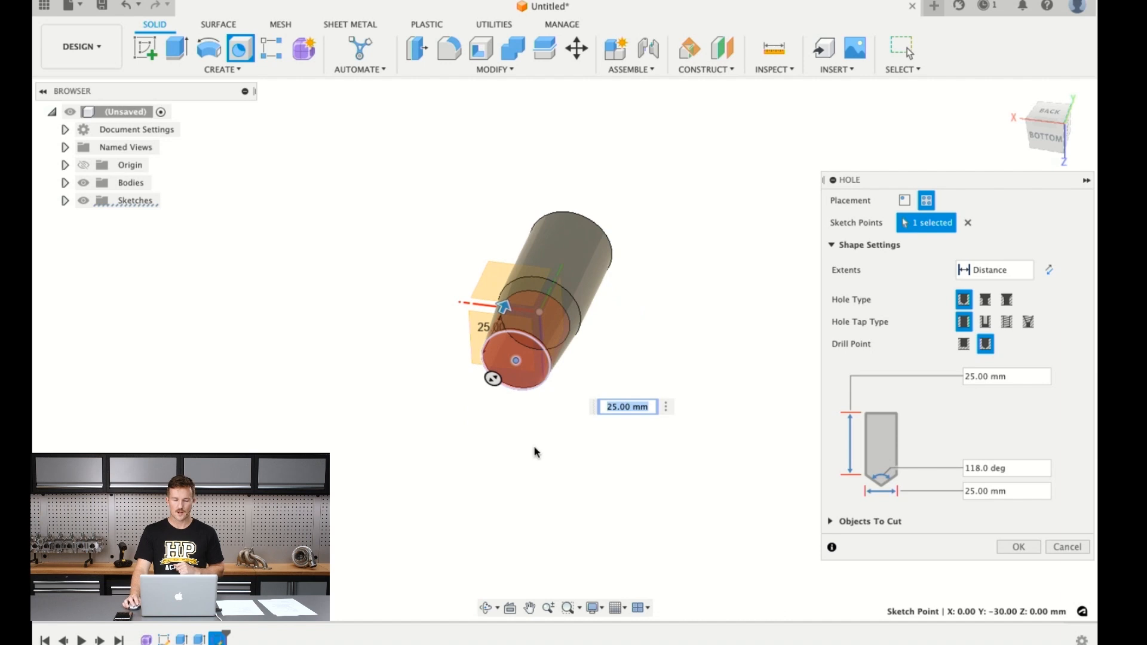
{"action": "scroll", "coordinate": [535, 310], "scroll_direction": "up", "scroll_amount": 5}
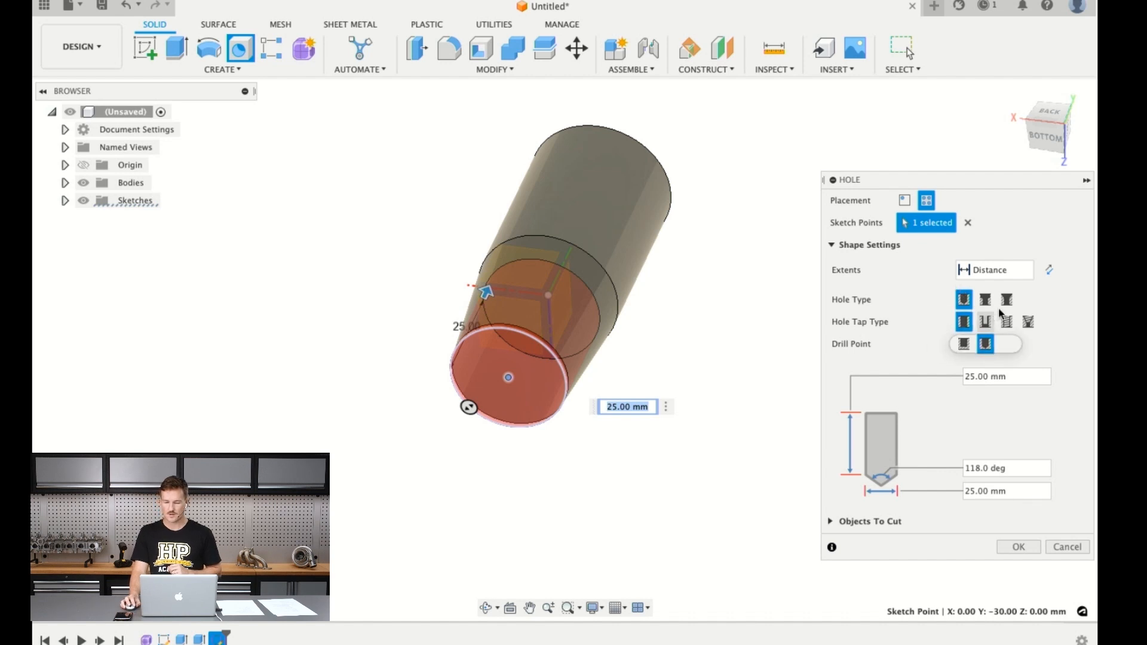
{"action": "left_click", "coordinate": [1008, 321]}
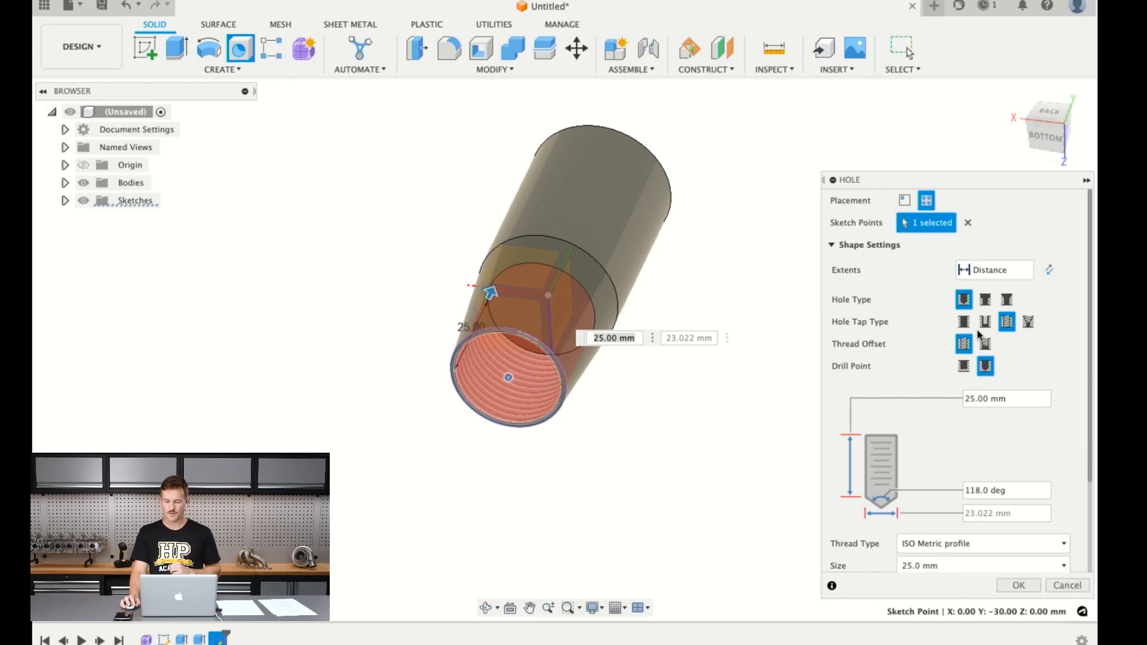
{"action": "left_click", "coordinate": [964, 366]}
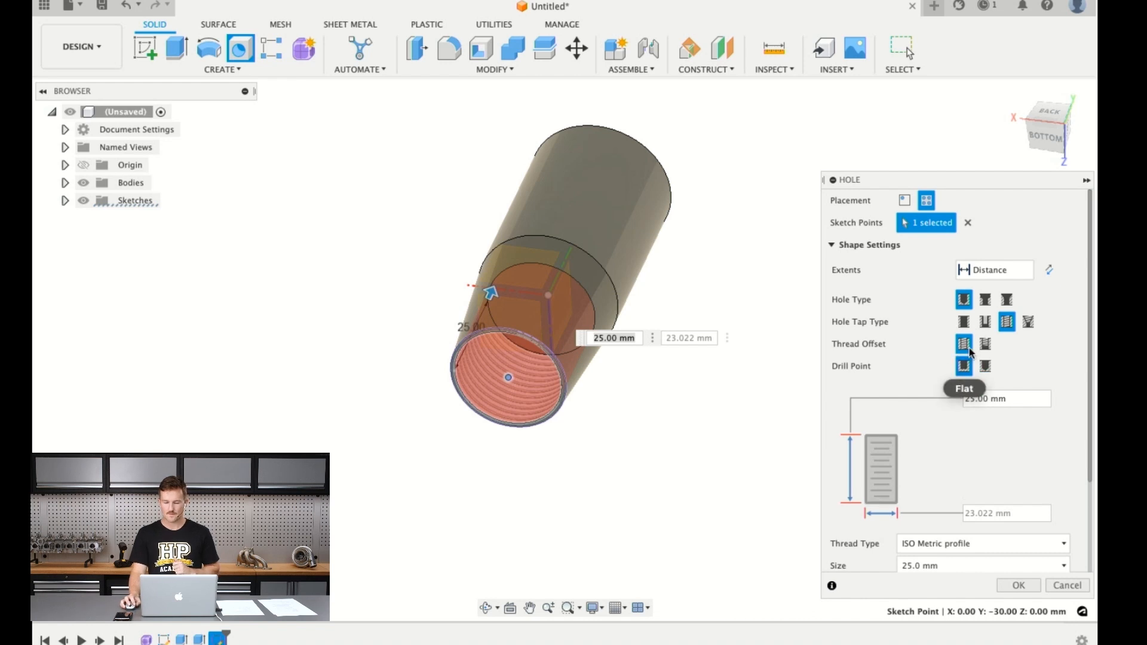
Set the hole's thread size to 12.0 mm with the M12x1.25 designation
{"action": "scroll", "coordinate": [969, 358], "scroll_direction": "down", "scroll_amount": 4}
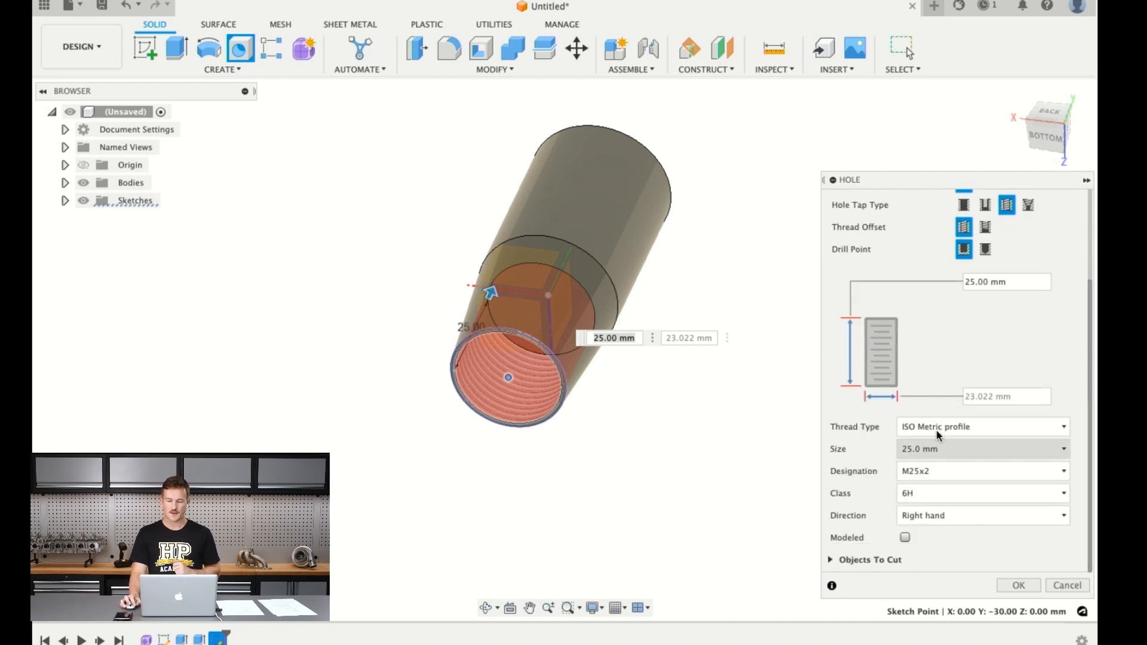
{"action": "left_click", "coordinate": [938, 445]}
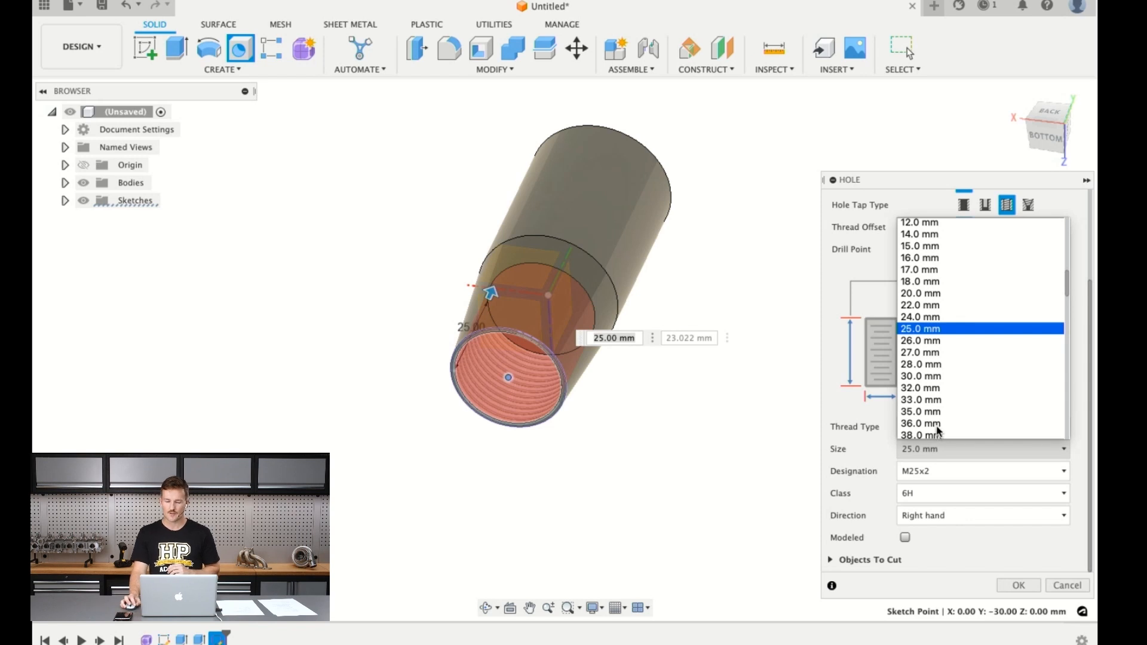
{"action": "scroll", "coordinate": [934, 288], "scroll_direction": "up", "scroll_amount": 3}
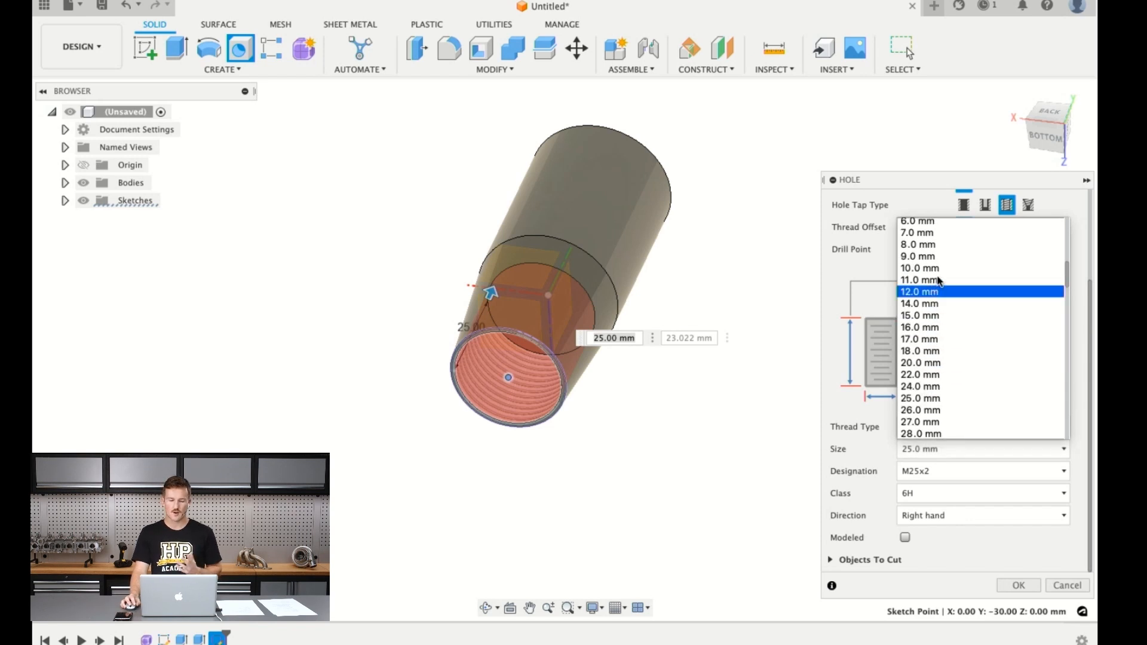
{"action": "left_click", "coordinate": [940, 292]}
{"action": "left_click", "coordinate": [952, 470]}
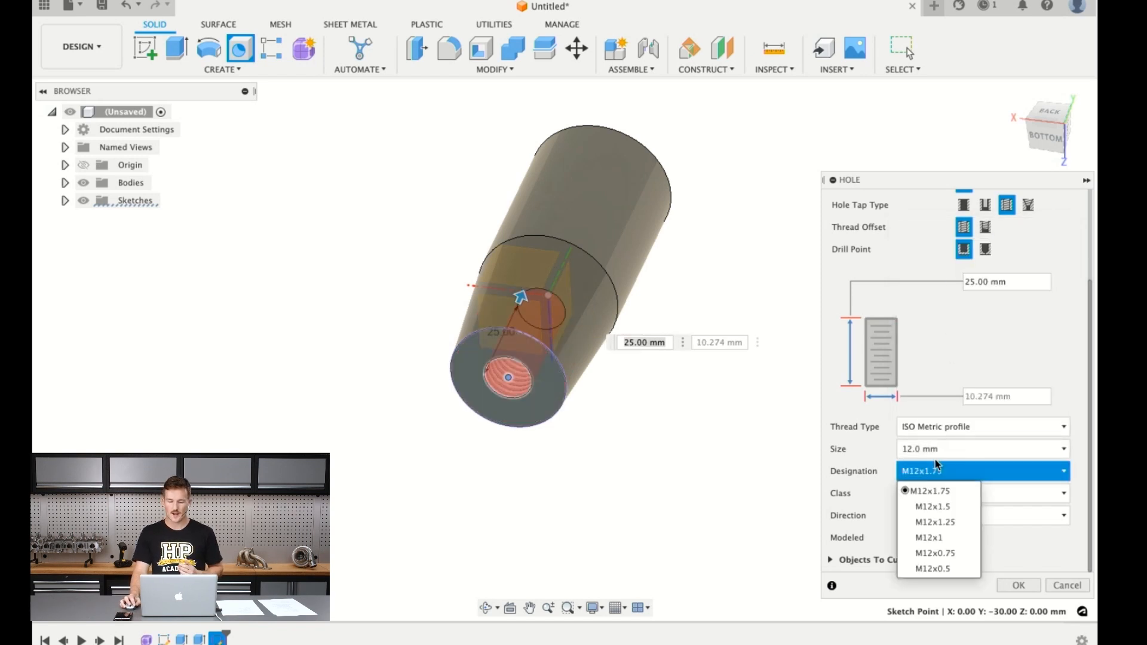
{"action": "left_click", "coordinate": [936, 522]}
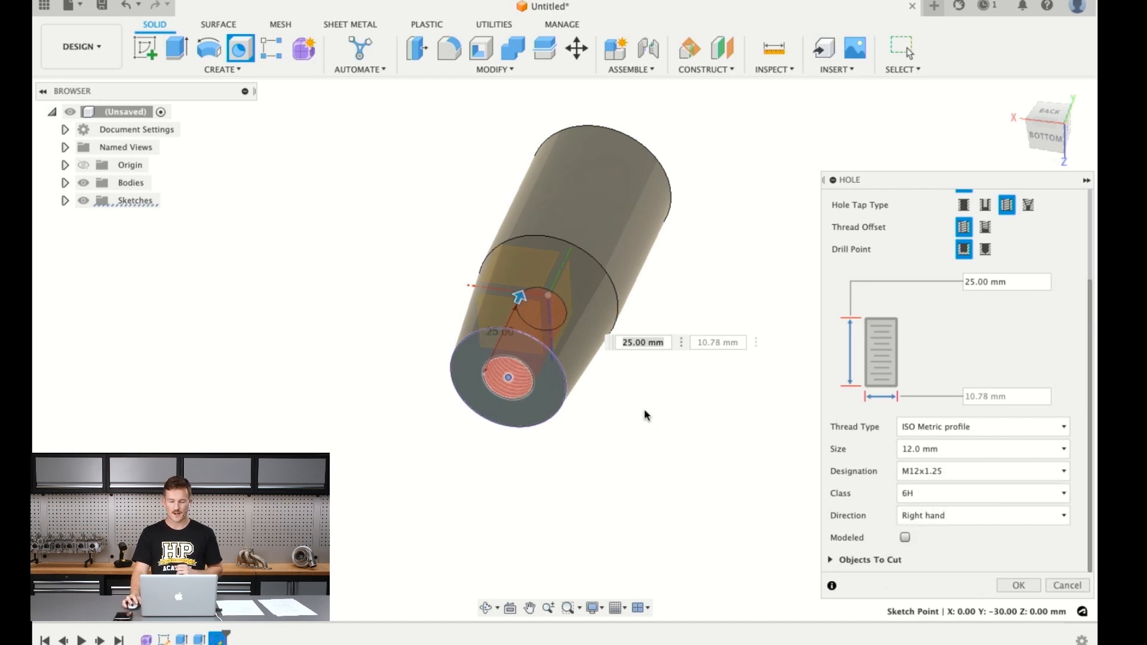
Extend the tapped hole to a depth of 35 mm and complete it
{"action": "middle_click_drag", "start_coordinate": [607, 387], "coordinate": [530, 301], "text": "shift"}
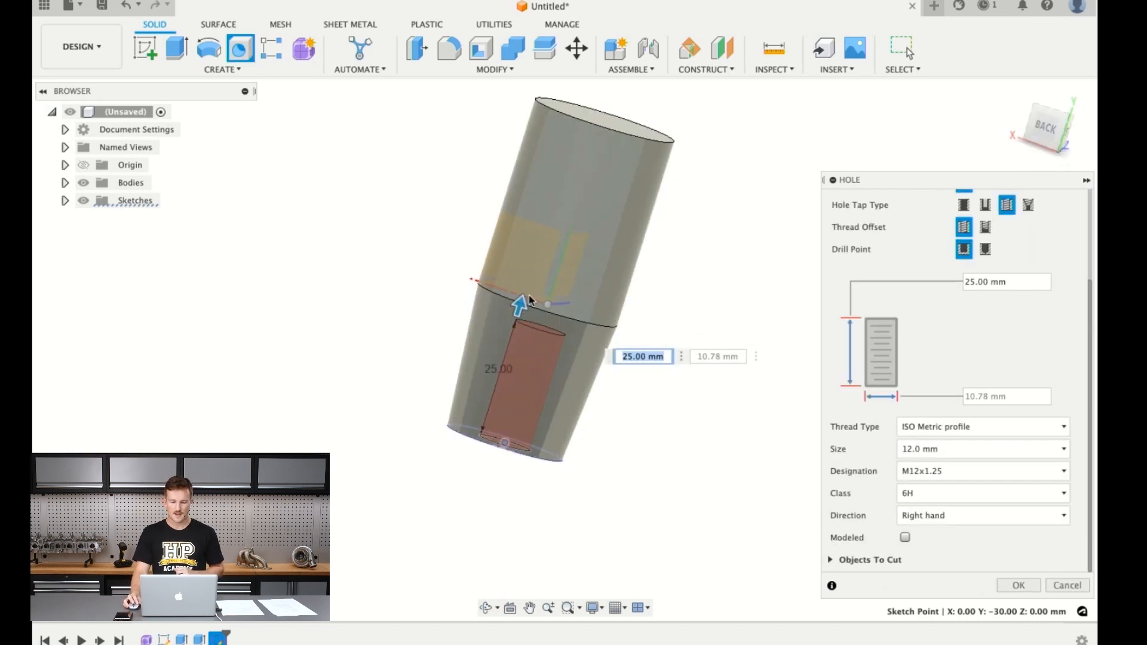
{"action": "left_click_drag", "start_coordinate": [529, 301], "coordinate": [537, 252]}
{"action": "middle_click_drag", "start_coordinate": [590, 453], "coordinate": [608, 345], "text": "shift"}
{"action": "middle_click_drag", "start_coordinate": [615, 328], "coordinate": [610, 388], "text": "shift"}
{"action": "scroll", "coordinate": [503, 392], "scroll_direction": "up", "scroll_amount": 3}
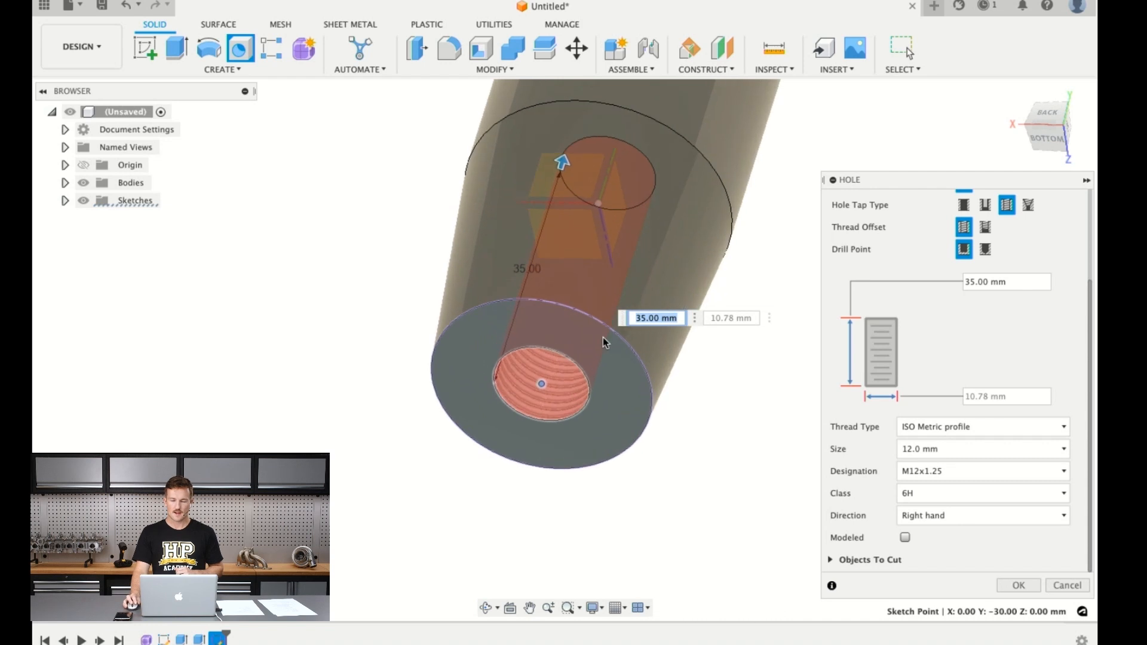
{"action": "left_click", "coordinate": [1019, 585]}
{"action": "scroll", "coordinate": [673, 493], "scroll_direction": "down", "scroll_amount": 3}
{"action": "middle_click_drag", "start_coordinate": [673, 494], "coordinate": [504, 371], "text": "shift"}
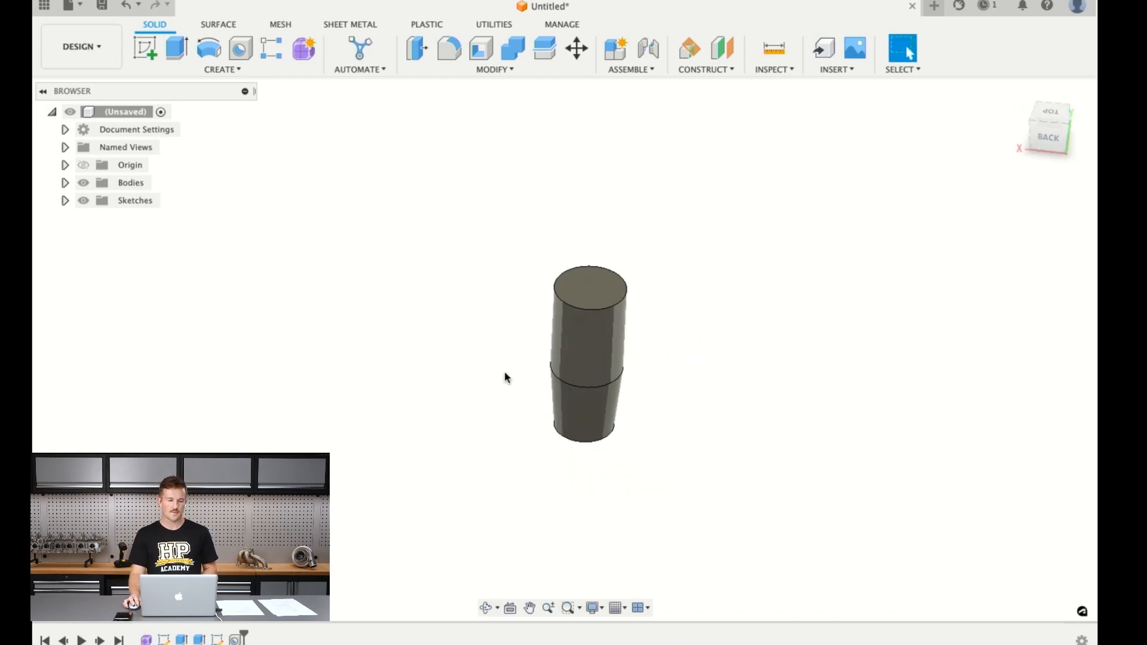
Apply a 2 mm fillet to the circular edge of the cylinder's large end face
{"action": "left_click", "coordinate": [449, 49]}
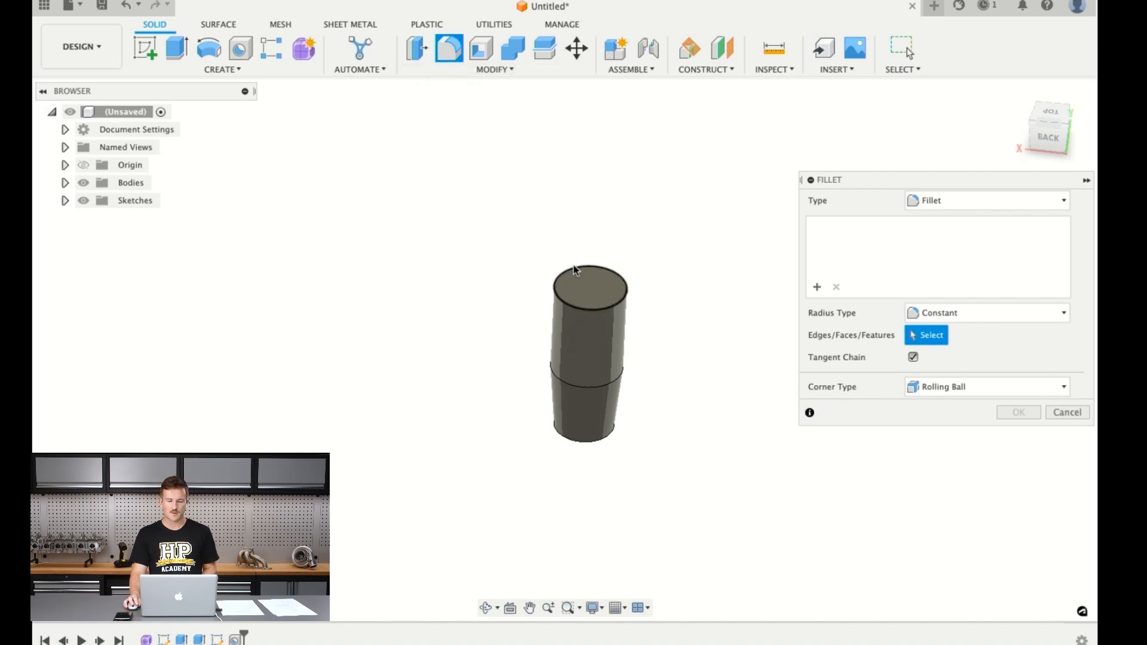
{"action": "scroll", "coordinate": [597, 310], "scroll_direction": "up", "scroll_amount": 3}
{"action": "left_click", "coordinate": [595, 318]}
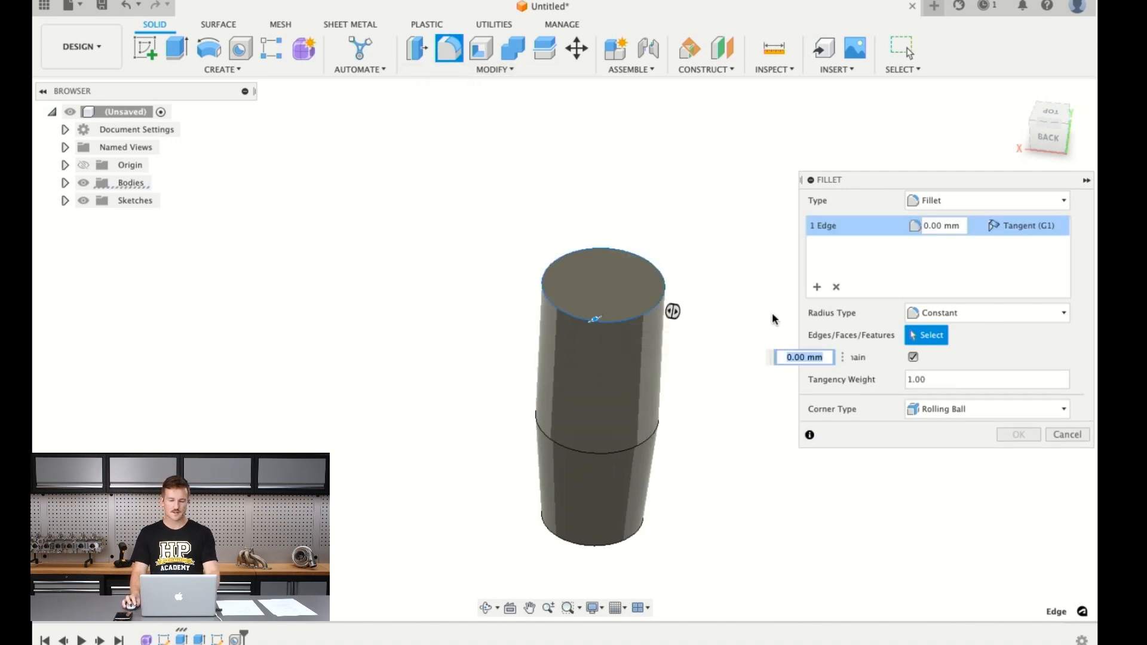
{"action": "type", "text": "2"}
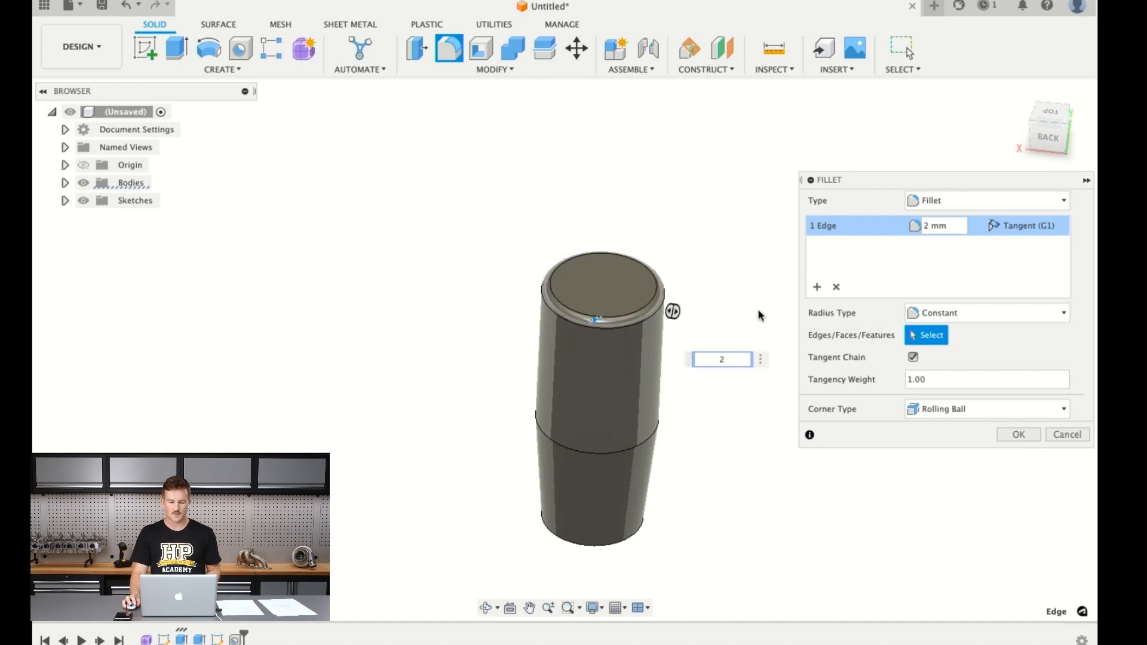
Add a second fillet of 50 mm on the edge between the straight and tapered sections, and complete the fillet
{"action": "left_click", "coordinate": [836, 286]}
{"action": "left_click", "coordinate": [635, 434]}
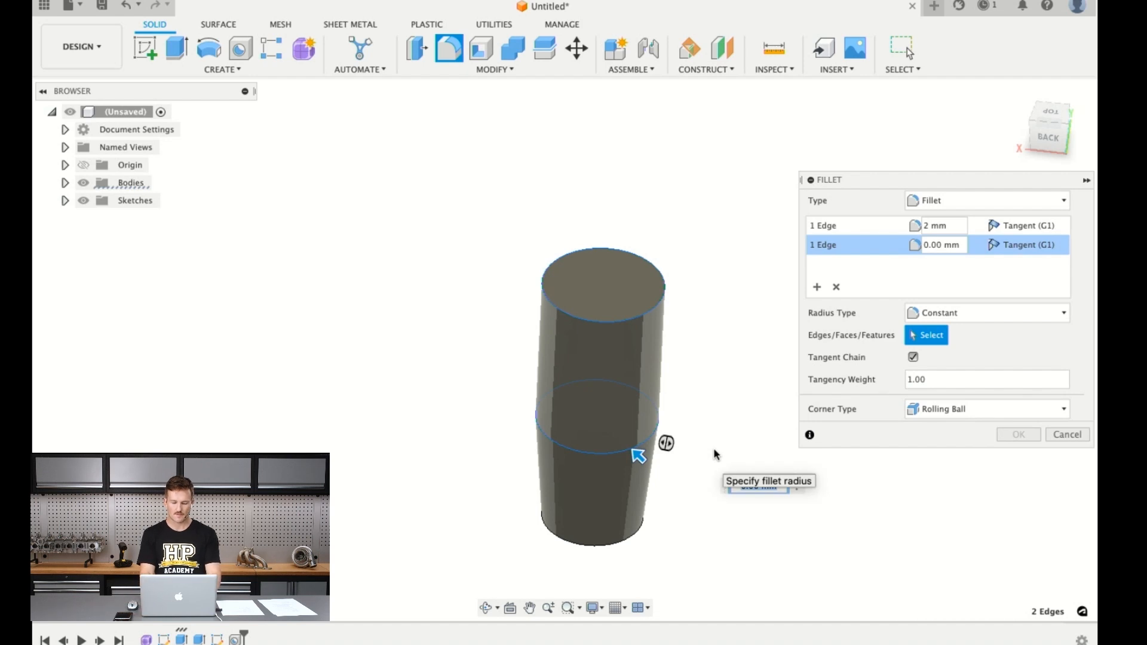
{"action": "type", "text": "50"}
{"action": "middle_click_drag", "start_coordinate": [616, 415], "coordinate": [604, 394], "text": "shift"}
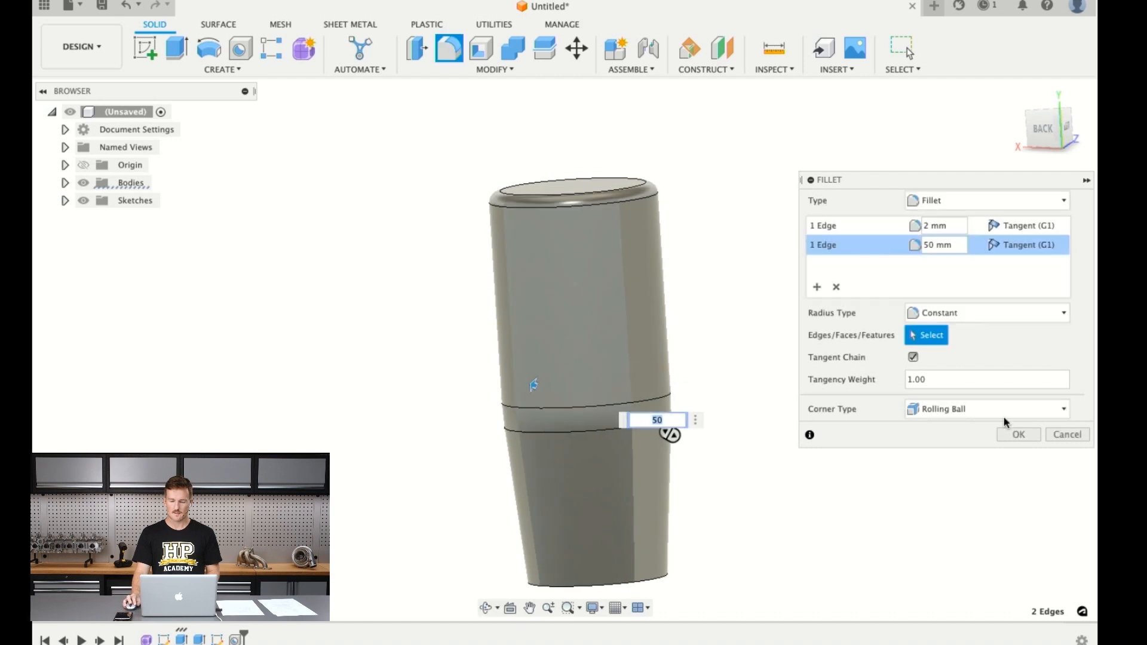
{"action": "left_click", "coordinate": [1020, 434]}
Change the visual style to Shaded so the model displays without edges
{"action": "scroll", "coordinate": [734, 286], "scroll_direction": "down", "scroll_amount": 3}
{"action": "middle_click_drag", "start_coordinate": [729, 275], "coordinate": [610, 413], "text": "shift"}
{"action": "scroll", "coordinate": [684, 305], "scroll_direction": "up", "scroll_amount": 4}
{"action": "middle_click_drag", "start_coordinate": [678, 305], "coordinate": [638, 257], "text": "shift"}
{"action": "left_click", "coordinate": [591, 607]}
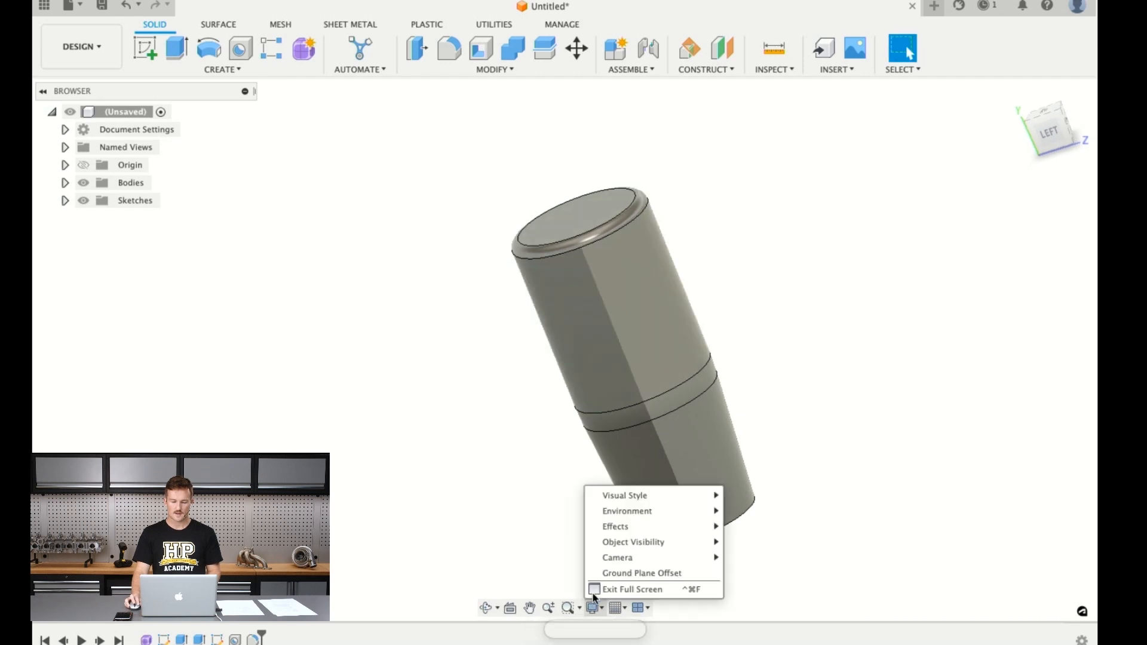
{"action": "mouse_move", "coordinate": [657, 495]}
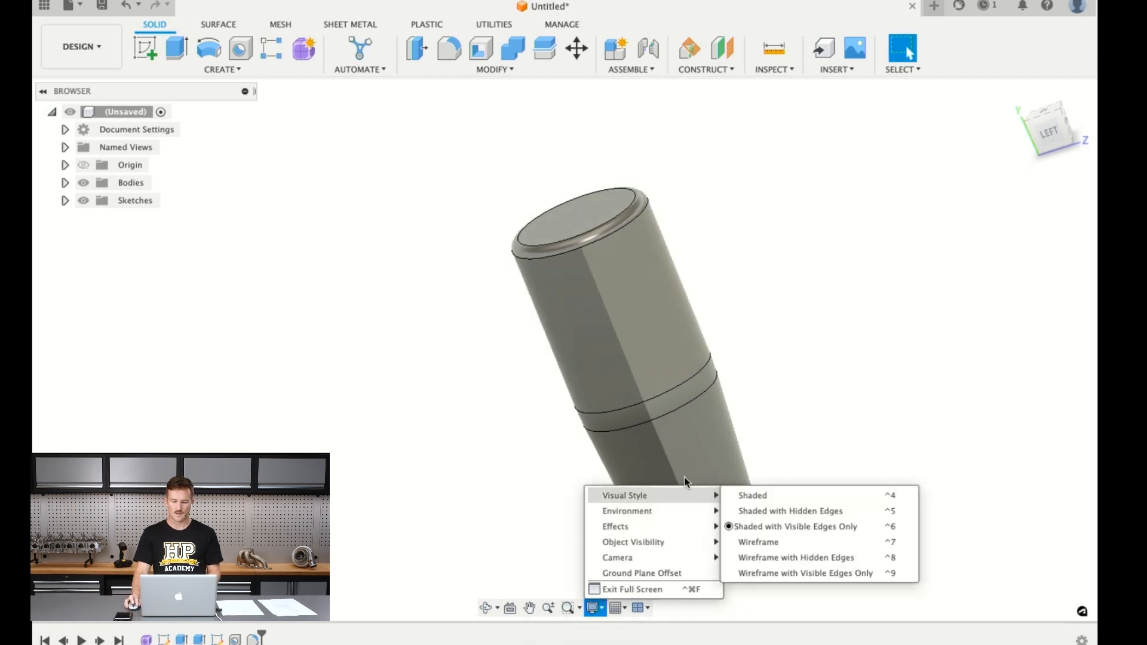
{"action": "left_click", "coordinate": [753, 495]}
{"action": "mouse_move", "coordinate": [587, 225]}
{"action": "middle_mouse_down", "text": "shift"}
{"action": "mouse_move", "coordinate": [577, 203]}
{"action": "mouse_move", "coordinate": [587, 189]}
{"action": "mouse_move", "coordinate": [689, 197]}
{"action": "mouse_move", "coordinate": [785, 164]}
{"action": "mouse_move", "coordinate": [626, 171]}
{"action": "mouse_move", "coordinate": [384, 218]}
{"action": "mouse_move", "coordinate": [626, 251]}
{"action": "middle_mouse_up", "text": "shift"}
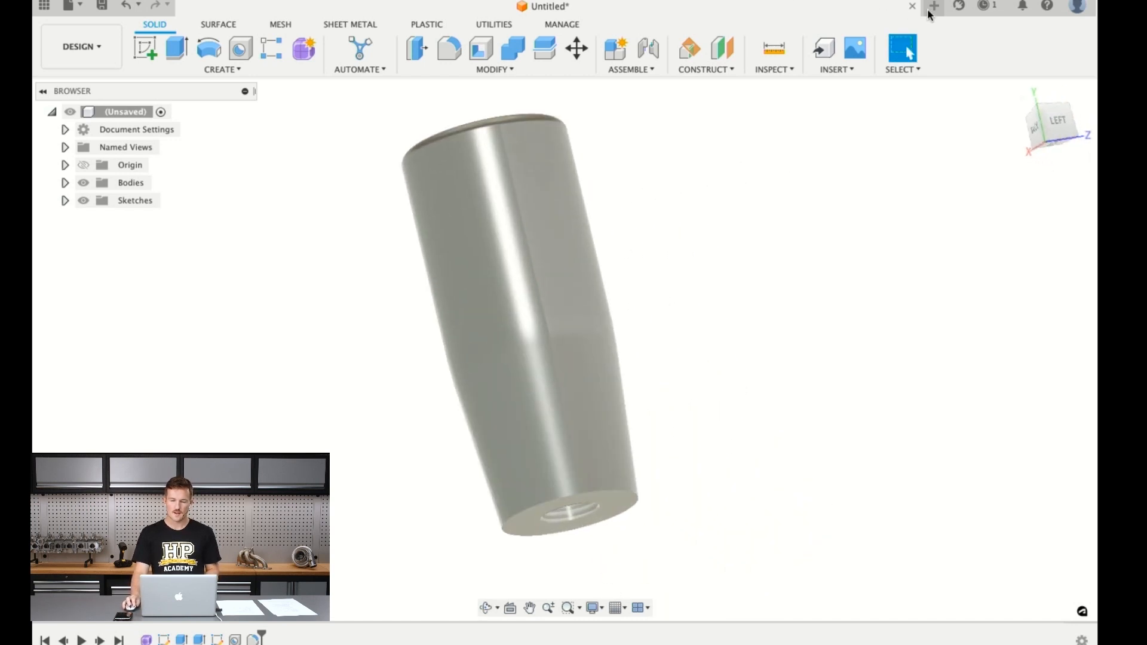
Delete the form feature at the start of the timeline
{"action": "right_click", "coordinate": [145, 635]}
{"action": "left_click", "coordinate": [180, 547]}
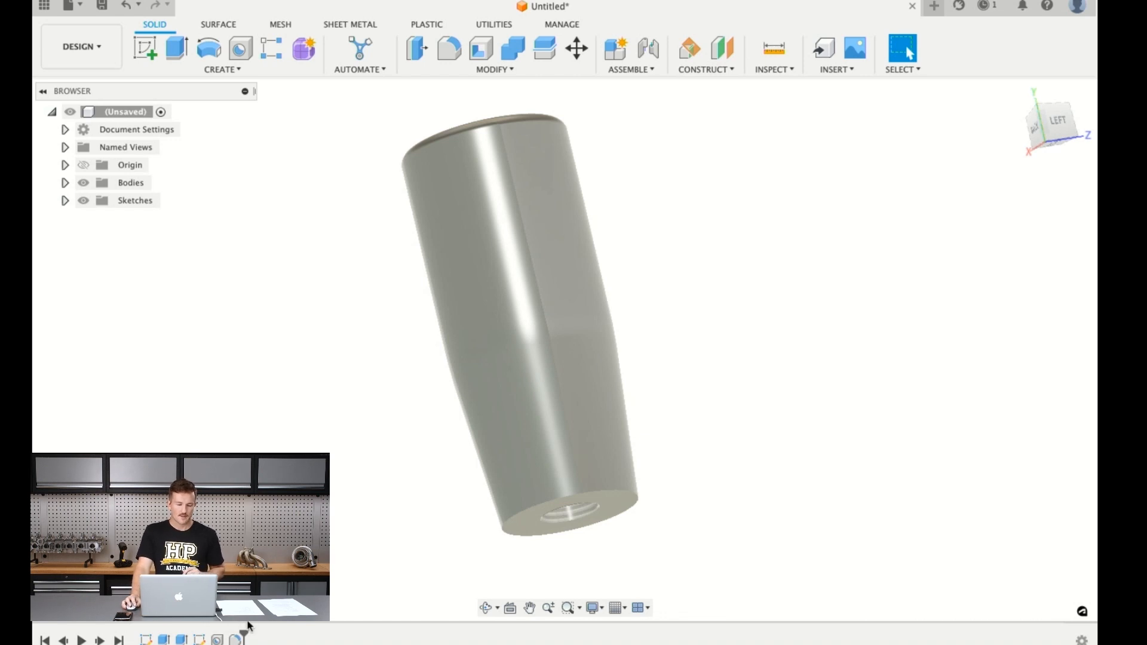
Edit the base sketch to set the circle's diameter to 35 mm, and finish the sketch
{"action": "double_click", "coordinate": [151, 632]}
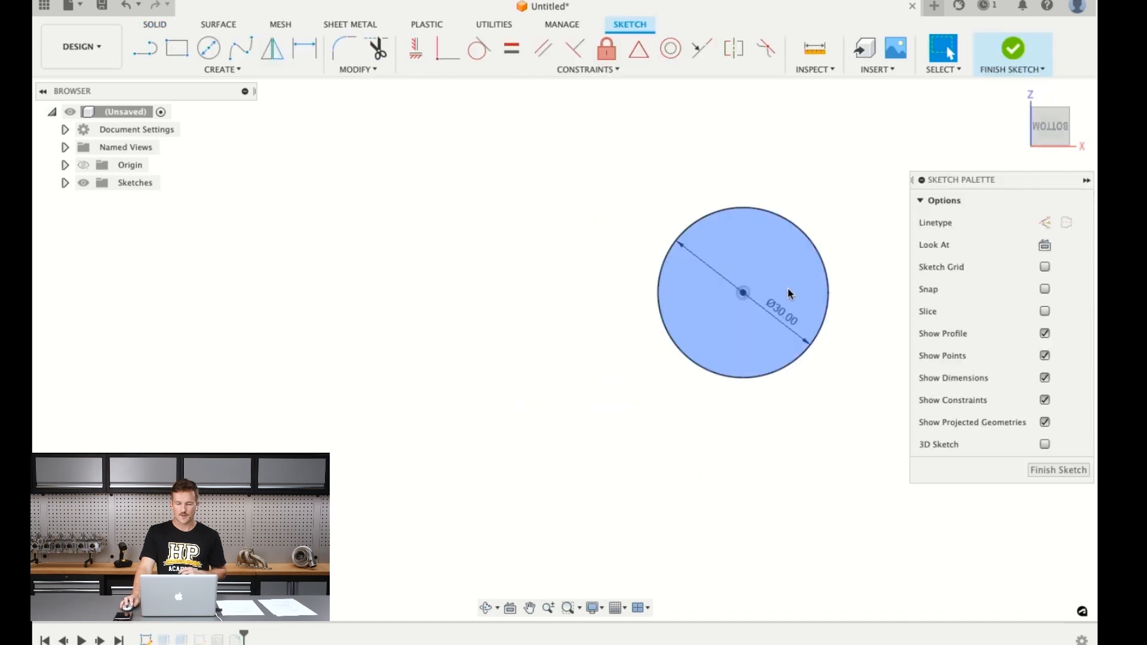
{"action": "double_click", "coordinate": [783, 308]}
{"action": "type", "text": "3"}
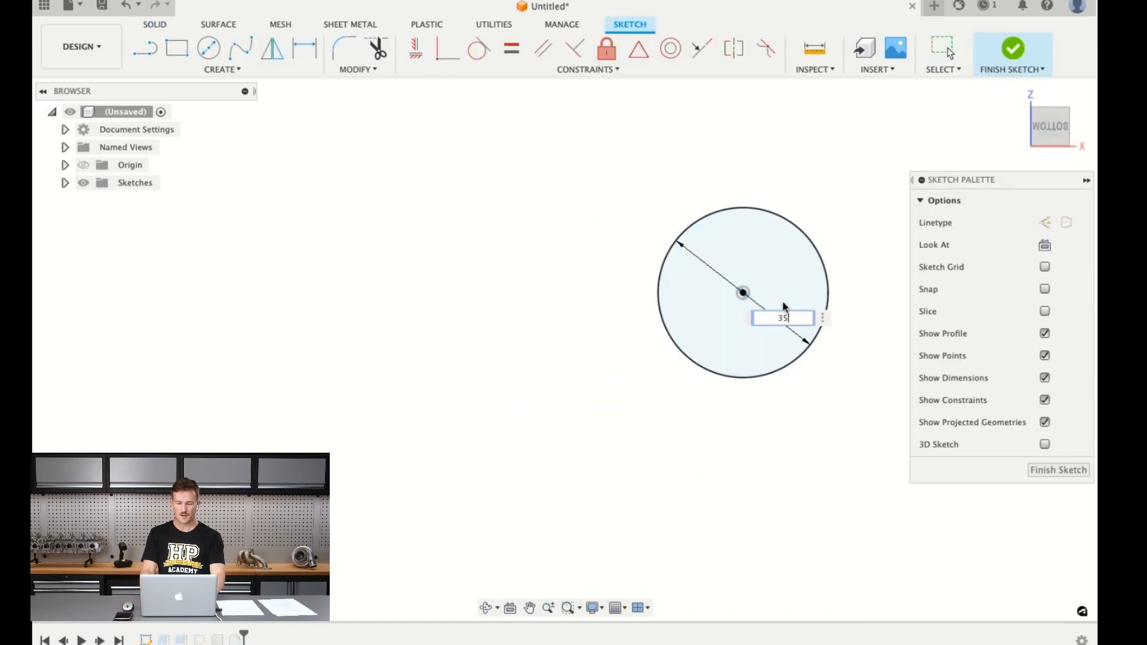
{"action": "type", "text": "5"}
{"action": "key", "text": "Return"}
{"action": "left_click", "coordinate": [1023, 37]}
{"action": "middle_click_drag", "start_coordinate": [507, 286], "coordinate": [447, 309], "text": "shift"}
{"action": "middle_click_drag", "start_coordinate": [576, 294], "coordinate": [463, 197], "text": "shift"}
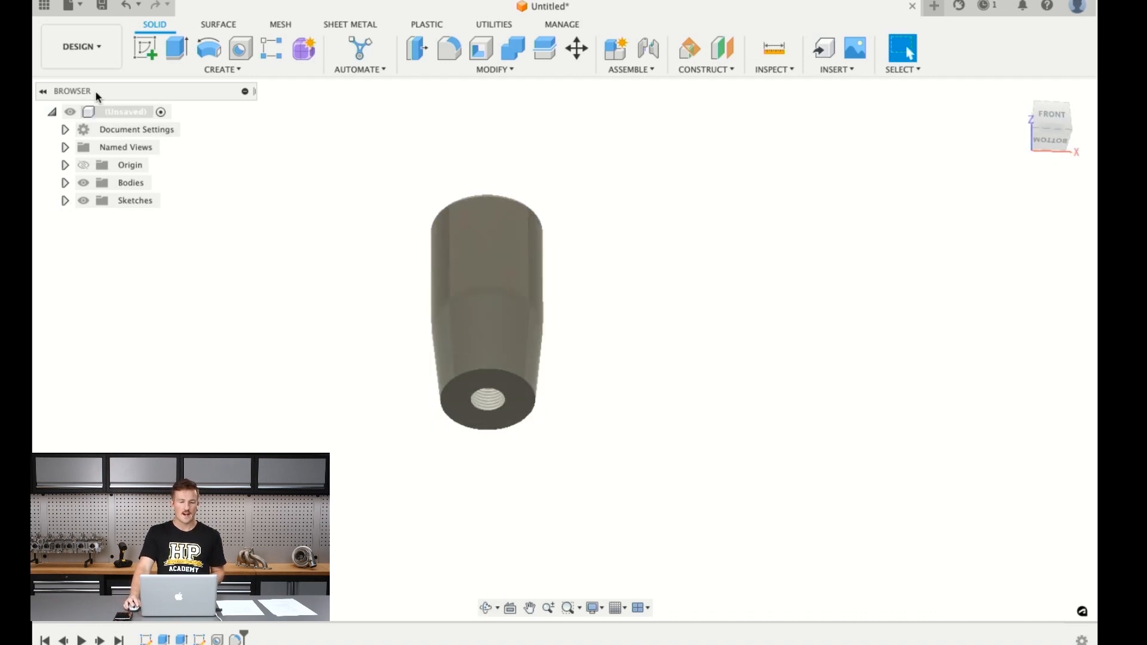
Examine the contents of the Bodies and Sketches folders, toggle the visibility of the body and origin, and collapse the folders
{"action": "left_click", "coordinate": [66, 181]}
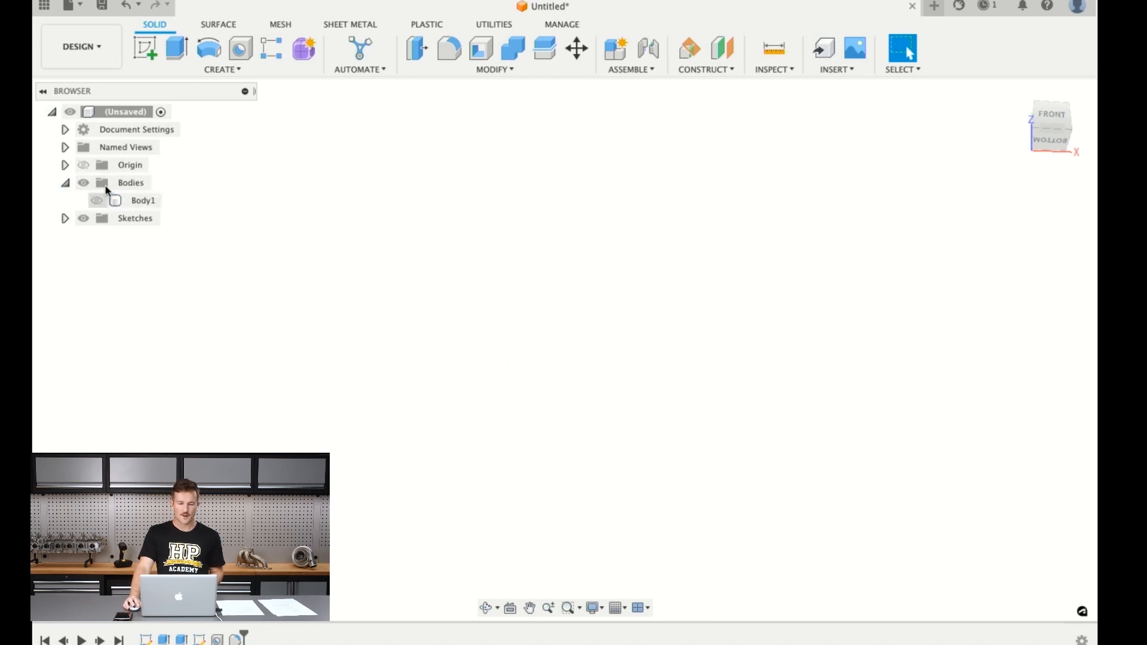
{"action": "left_click", "coordinate": [65, 217]}
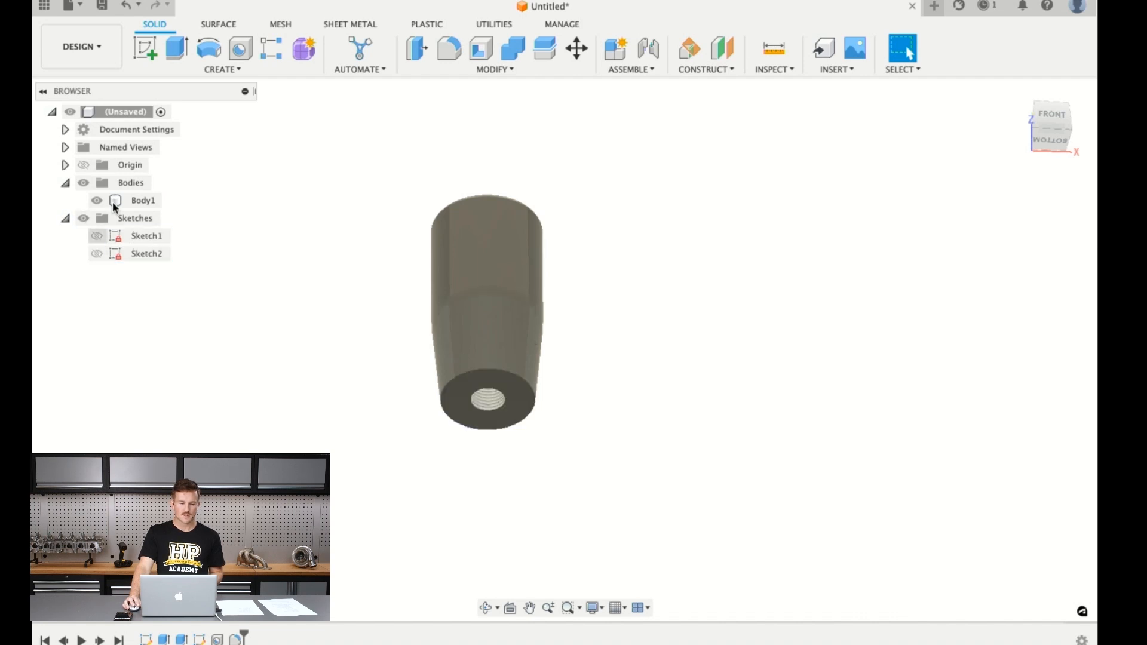
{"action": "left_click", "coordinate": [83, 164]}
{"action": "left_click", "coordinate": [83, 161]}
{"action": "left_click", "coordinate": [81, 160]}
{"action": "left_click", "coordinate": [81, 161]}
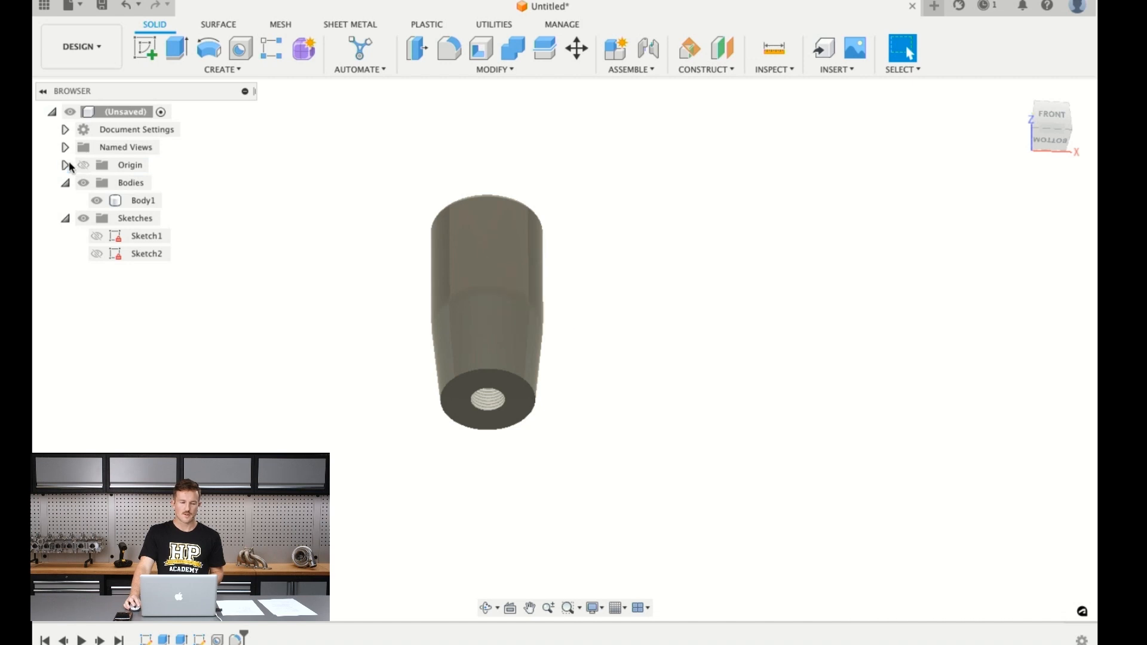
{"action": "left_click", "coordinate": [65, 182]}
{"action": "left_click", "coordinate": [65, 201]}
Create a new design and start a sketch on the front (XY) plane
{"action": "left_click", "coordinate": [936, 5]}
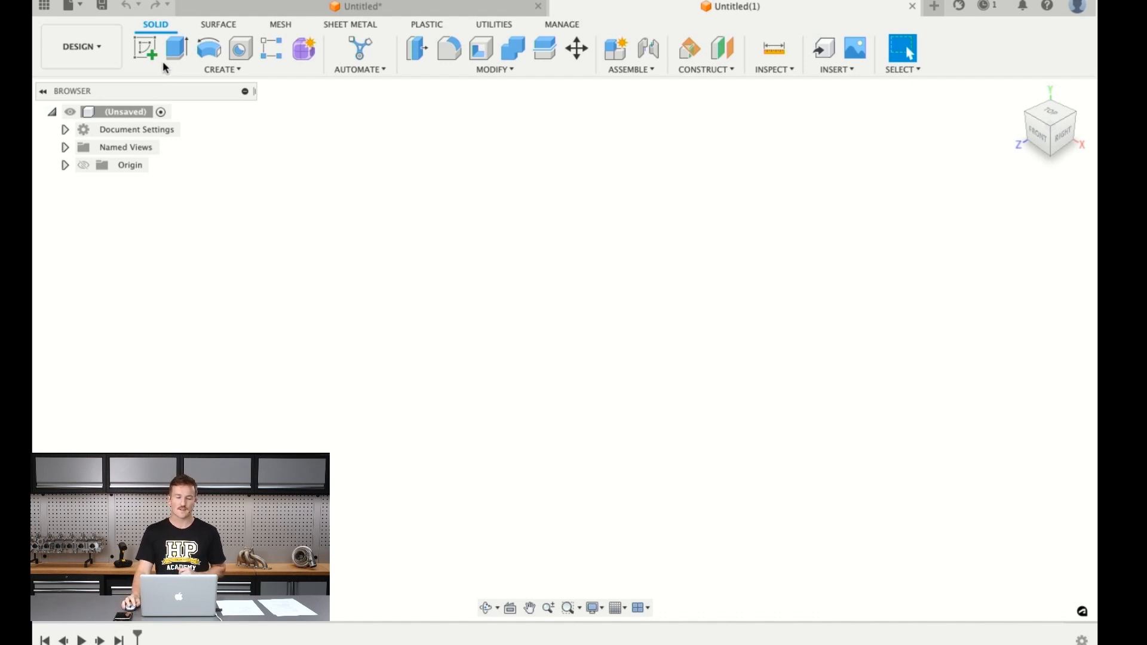
{"action": "left_click", "coordinate": [159, 45]}
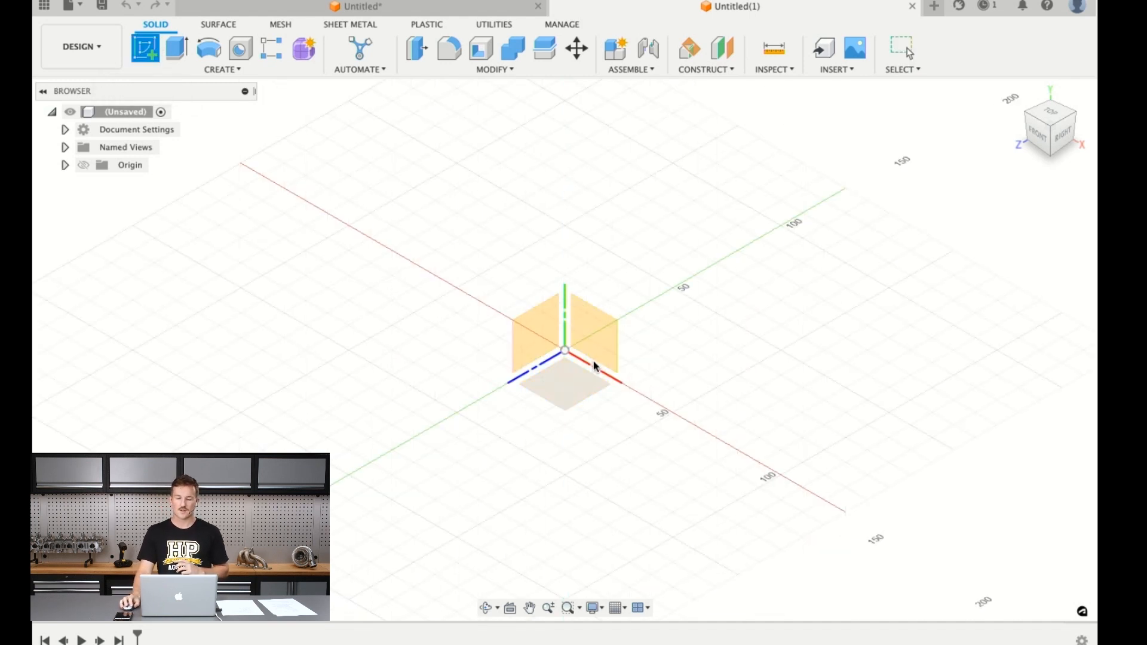
{"action": "left_click", "coordinate": [589, 306]}
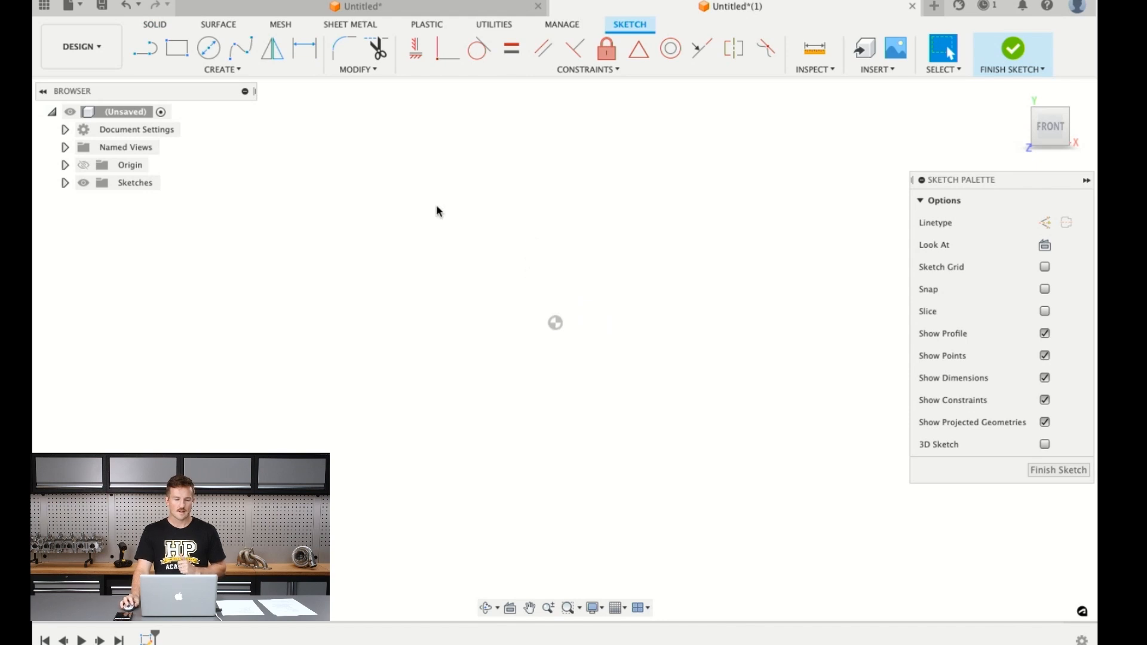
Sketch a 40 mm diameter circle centred on the origin
{"action": "left_click", "coordinate": [210, 47]}
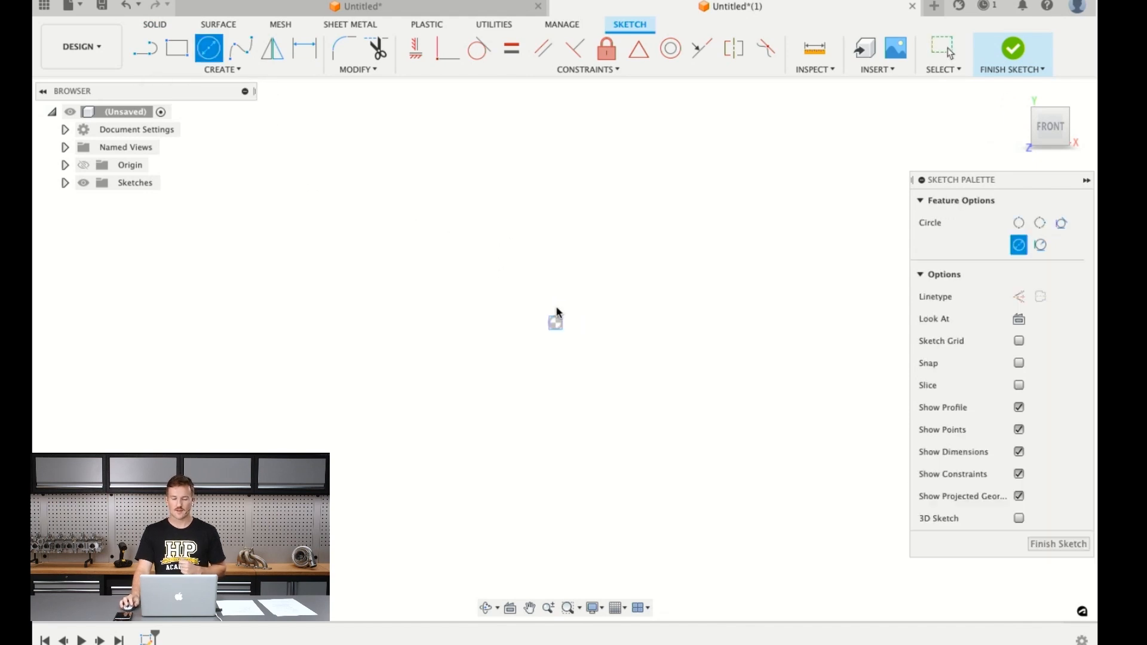
{"action": "left_click", "coordinate": [556, 310]}
{"action": "type", "text": "40"}
{"action": "key", "text": "Tab"}
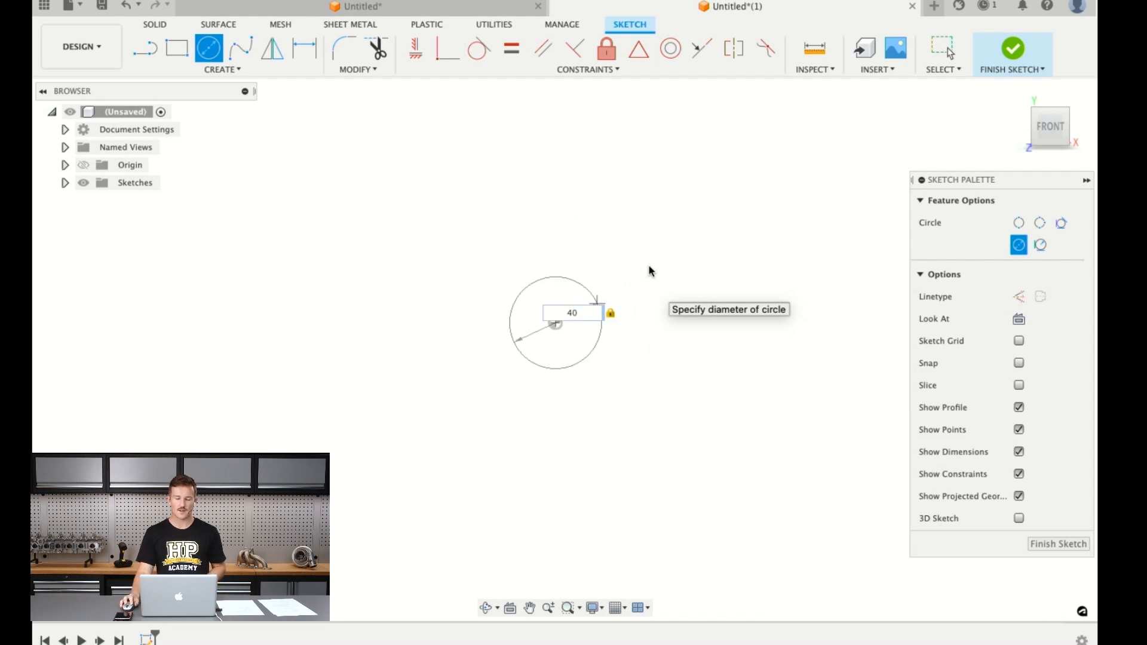
{"action": "left_click", "coordinate": [588, 351]}
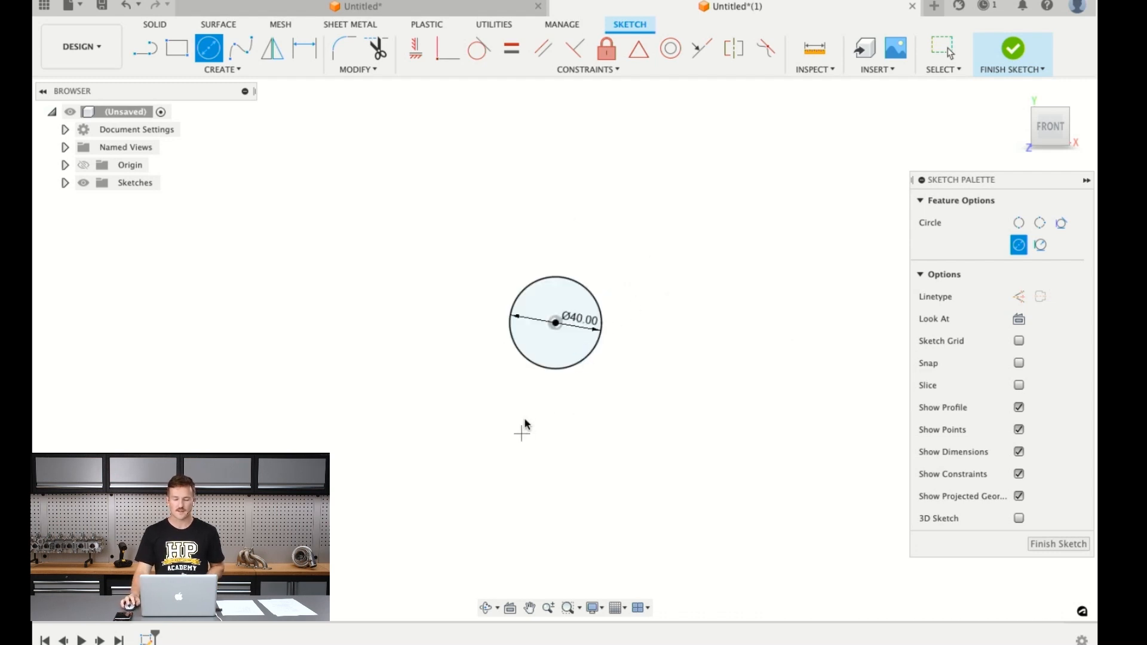
Draw a line chain from the circle's top, vertically to about 46 mm below its centre, across the base, diagonally inward, and tangent to the circle's right side
{"action": "scroll", "coordinate": [532, 415], "scroll_direction": "up", "scroll_amount": 3}
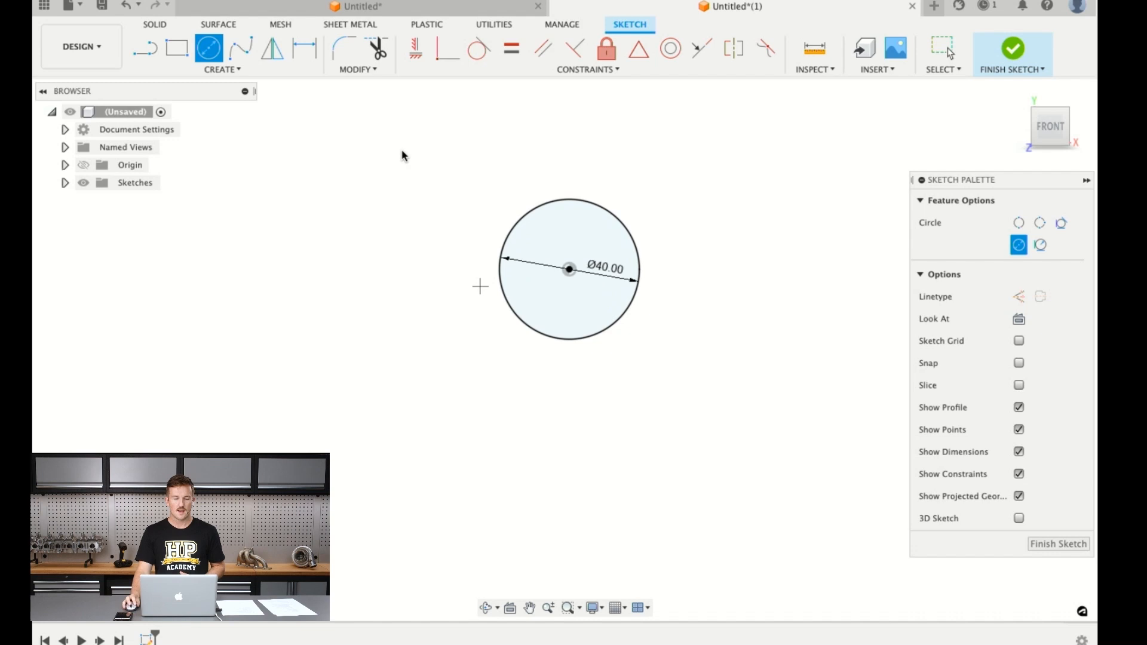
{"action": "left_click", "coordinate": [148, 35]}
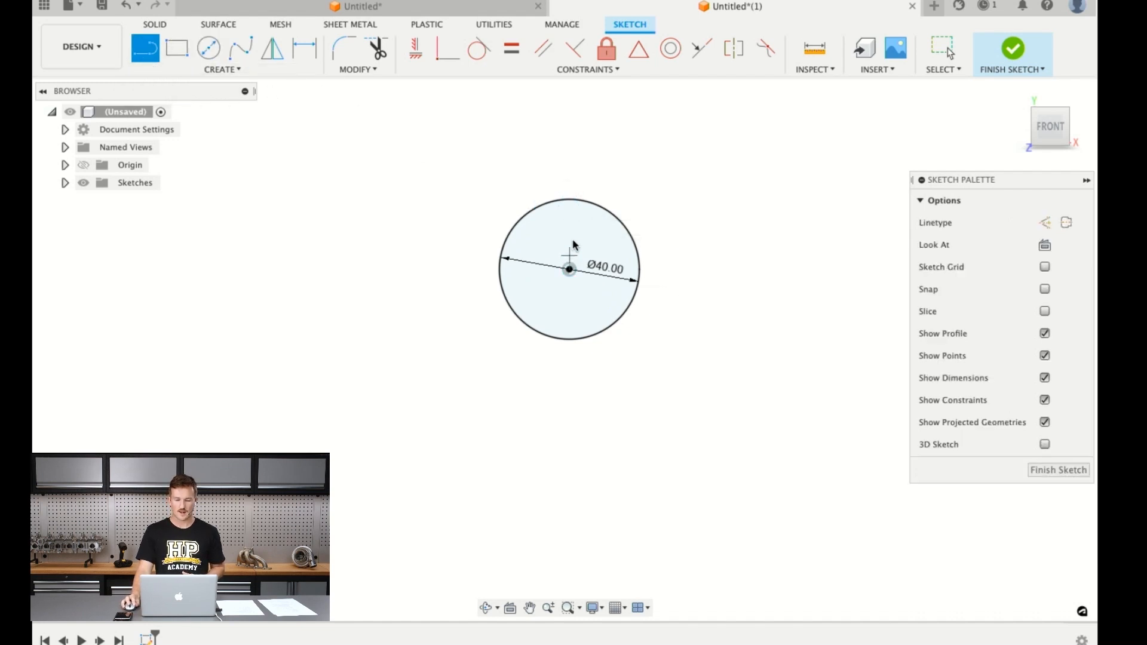
{"action": "left_click", "coordinate": [571, 198]}
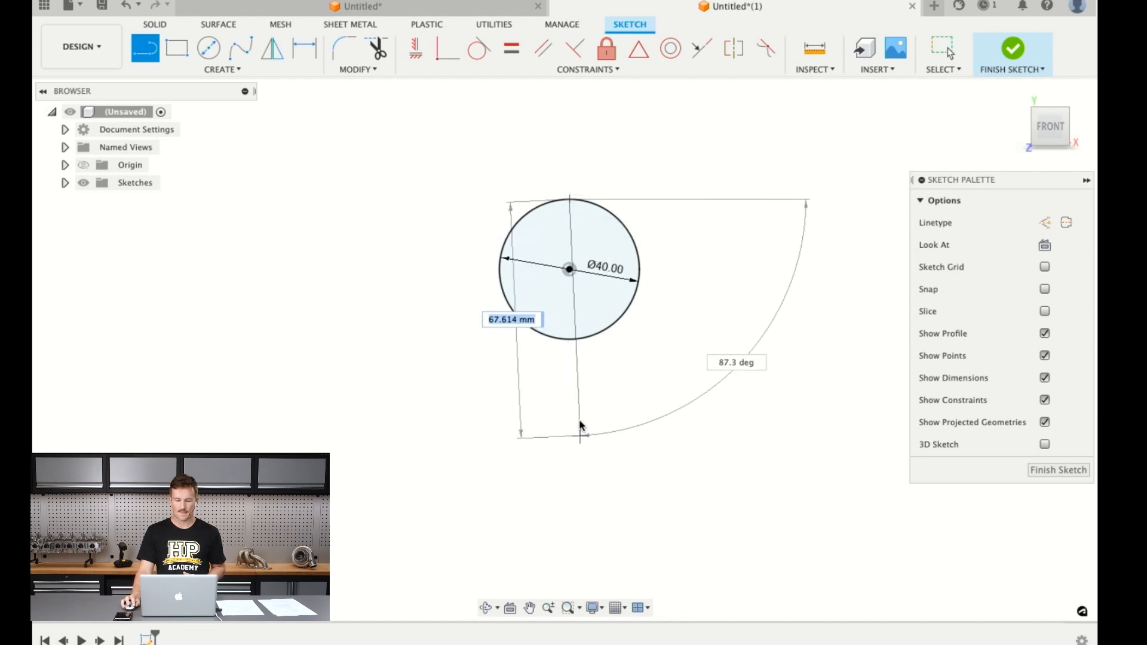
{"action": "left_click", "coordinate": [570, 429]}
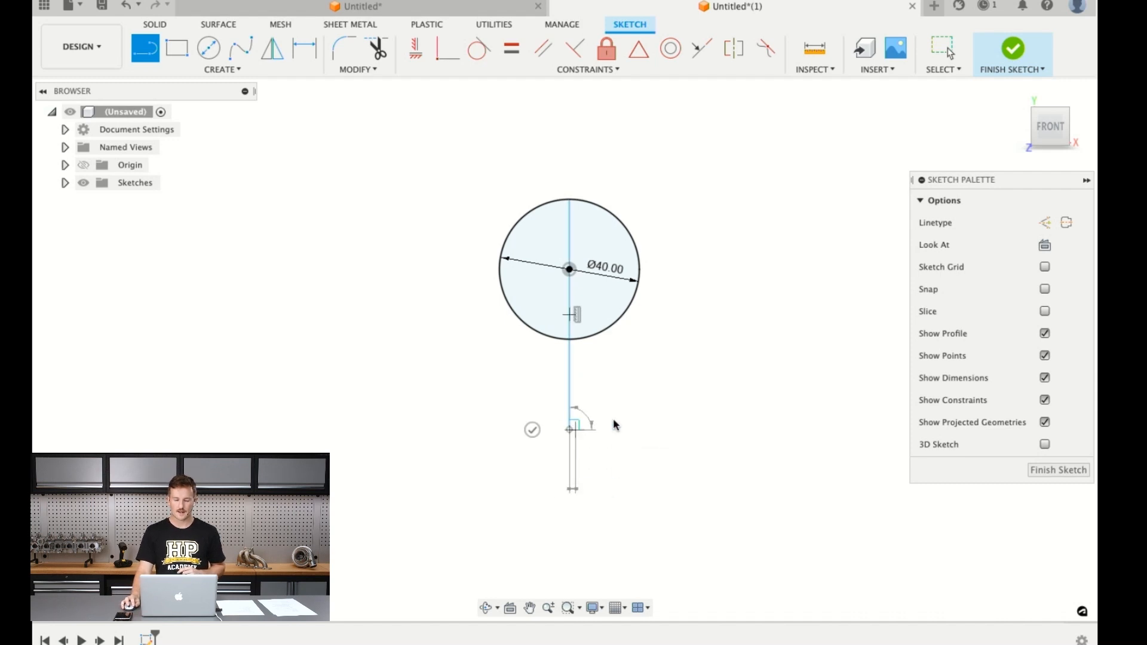
{"action": "left_click", "coordinate": [657, 422]}
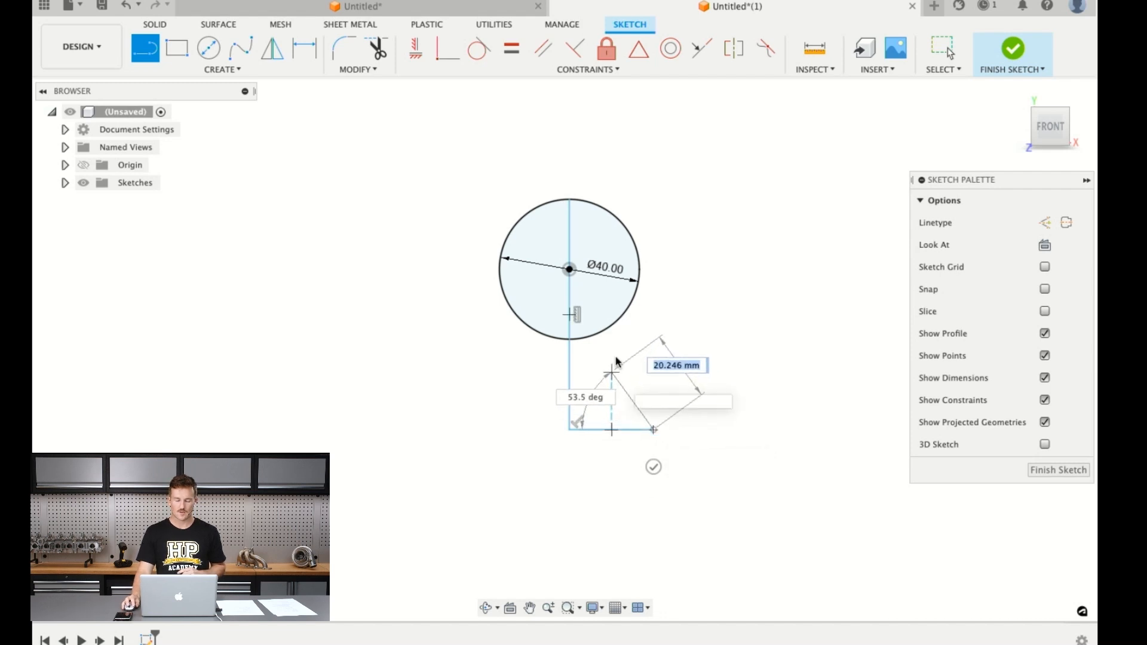
{"action": "left_click", "coordinate": [612, 367]}
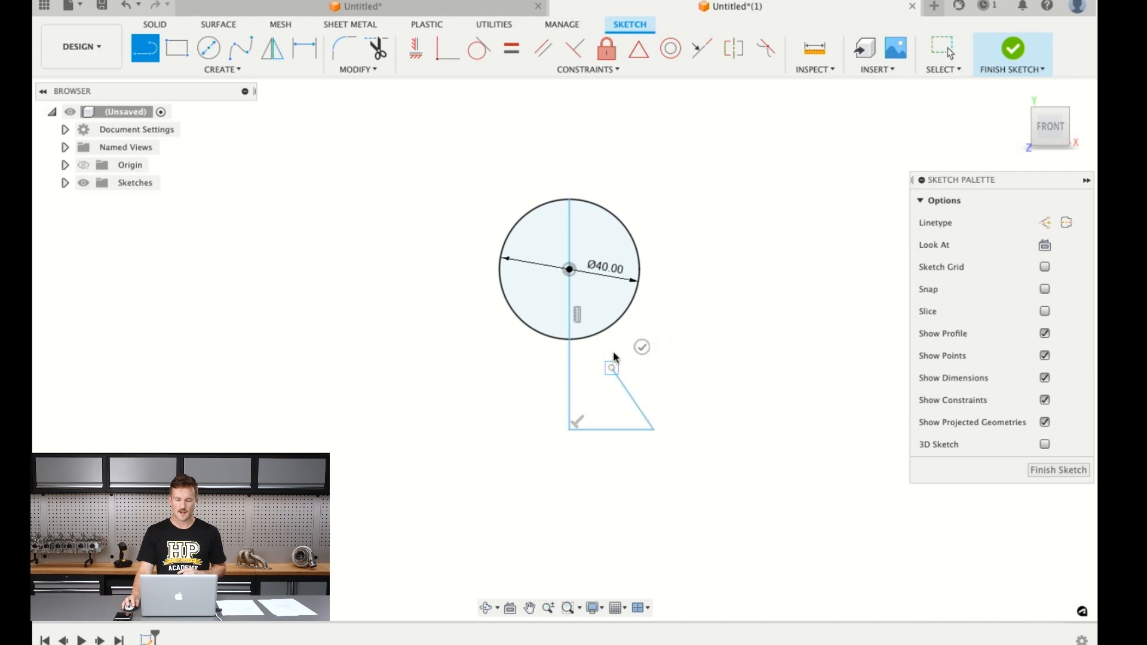
{"action": "left_click", "coordinate": [639, 285]}
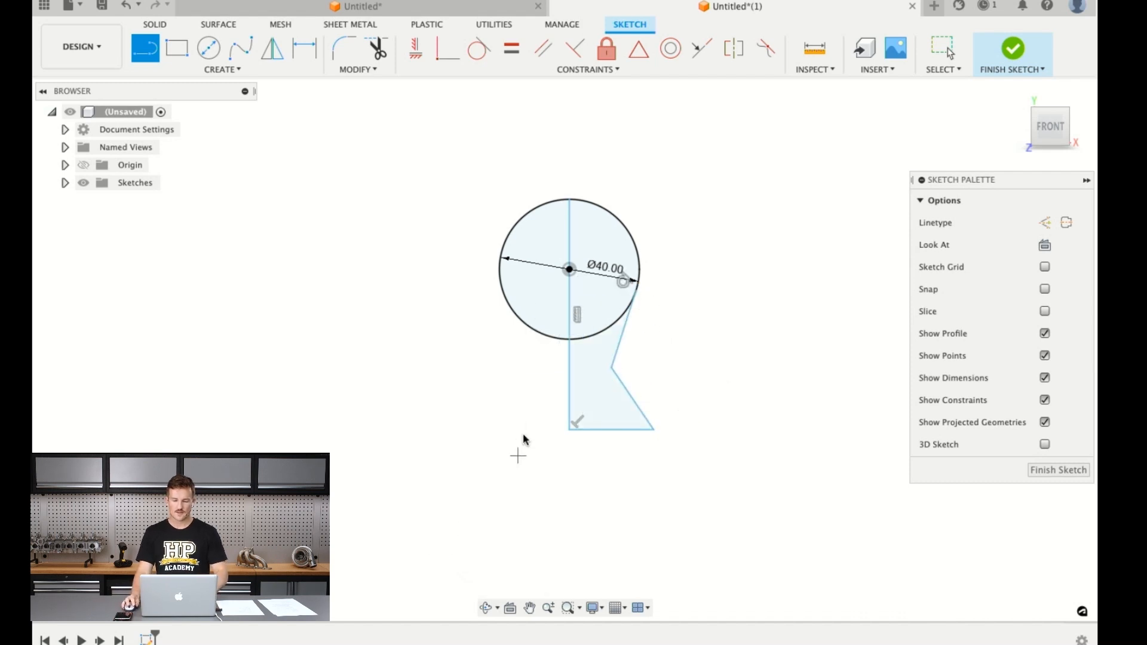
{"action": "key", "text": "Escape"}
Delete the tangent constraint between the circle and the upper slanted line
{"action": "left_click", "coordinate": [625, 276]}
{"action": "left_click", "coordinate": [623, 280]}
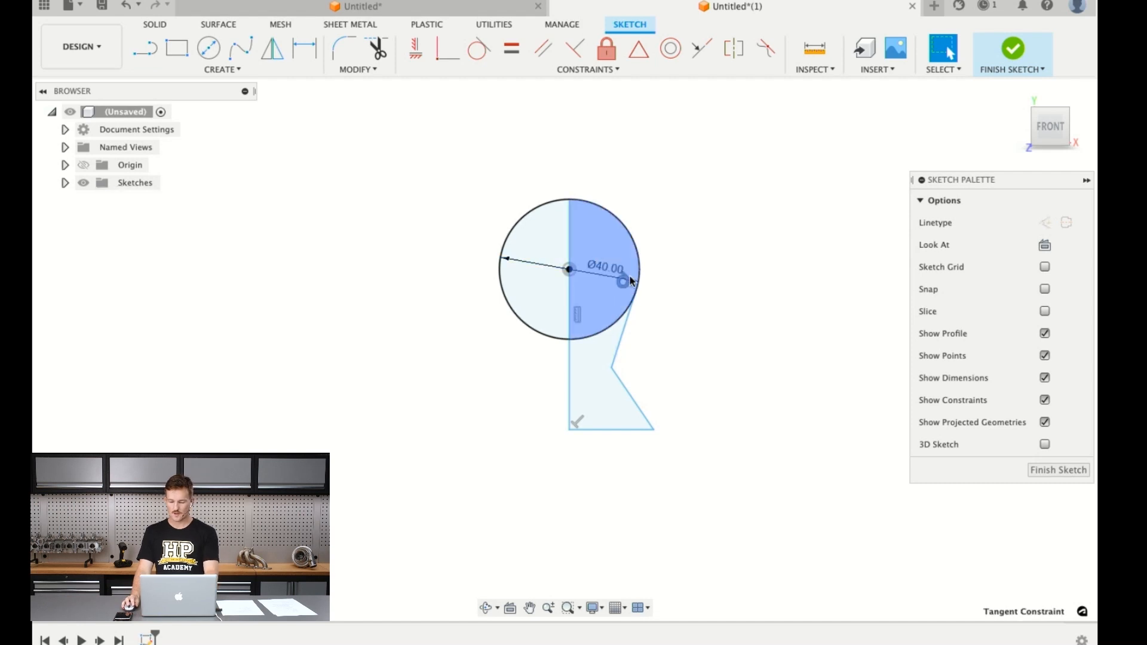
{"action": "key", "text": "Delete"}
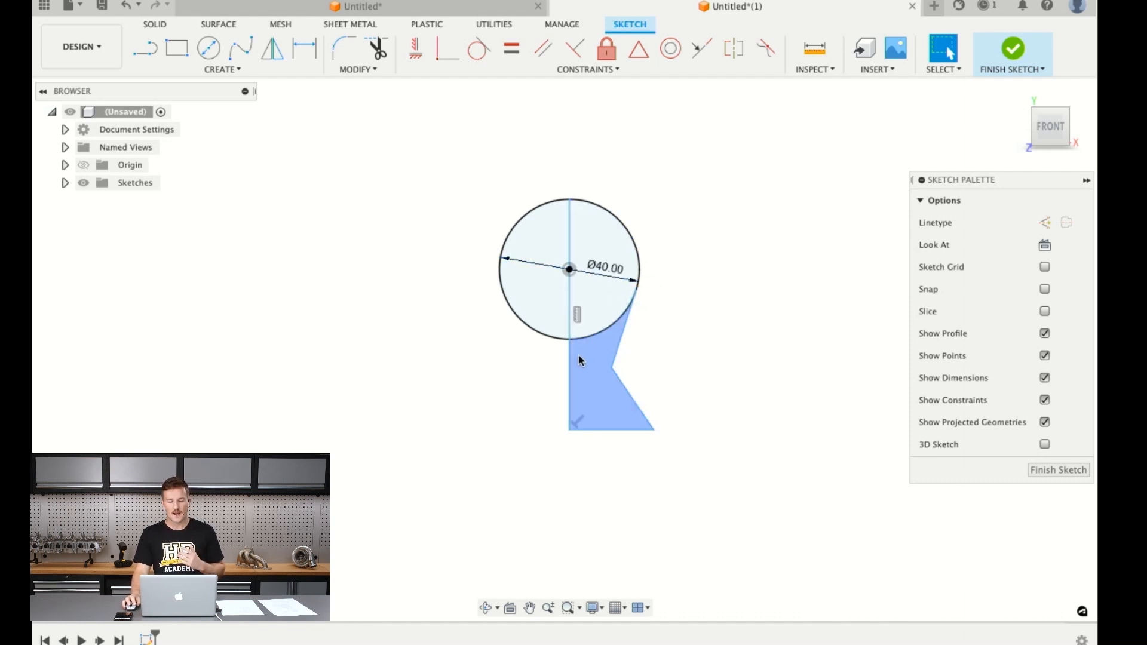
Shift the vertical line off-centre to test its freedom, and constrain it coincident with the circle's centre point
{"action": "mouse_move", "coordinate": [573, 361]}
{"action": "left_mouse_down"}
{"action": "mouse_move", "coordinate": [486, 368]}
{"action": "mouse_move", "coordinate": [604, 366]}
{"action": "mouse_move", "coordinate": [550, 370]}
{"action": "left_mouse_up"}
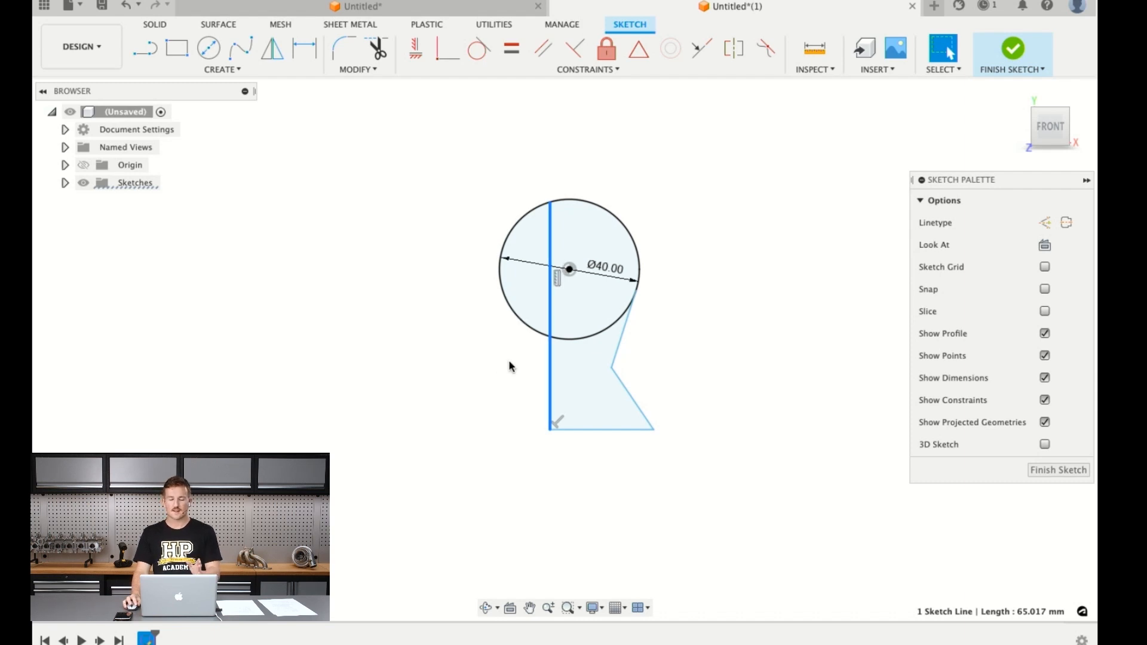
{"action": "left_click", "coordinate": [446, 439]}
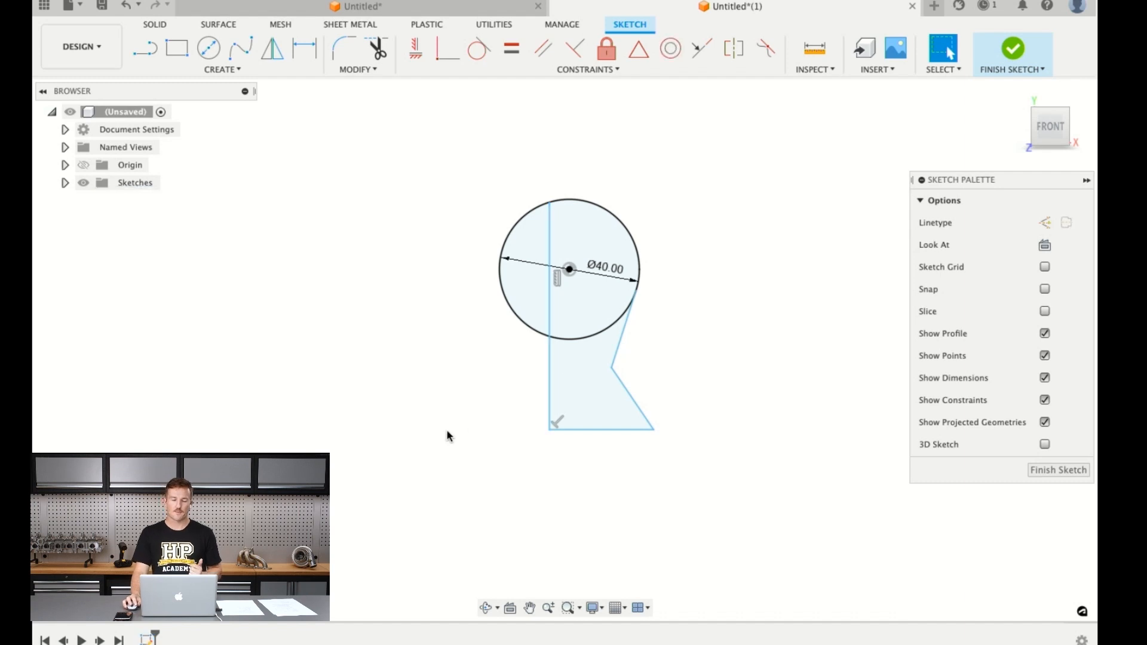
{"action": "left_click", "coordinate": [454, 45]}
{"action": "left_click", "coordinate": [551, 223]}
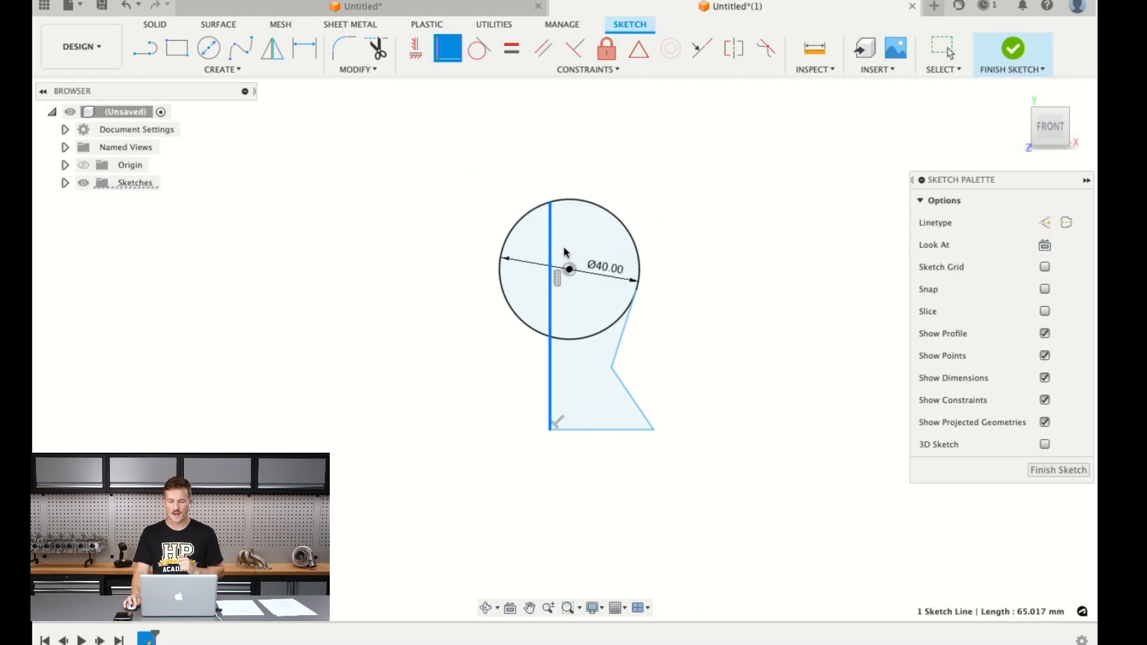
{"action": "left_click", "coordinate": [569, 269]}
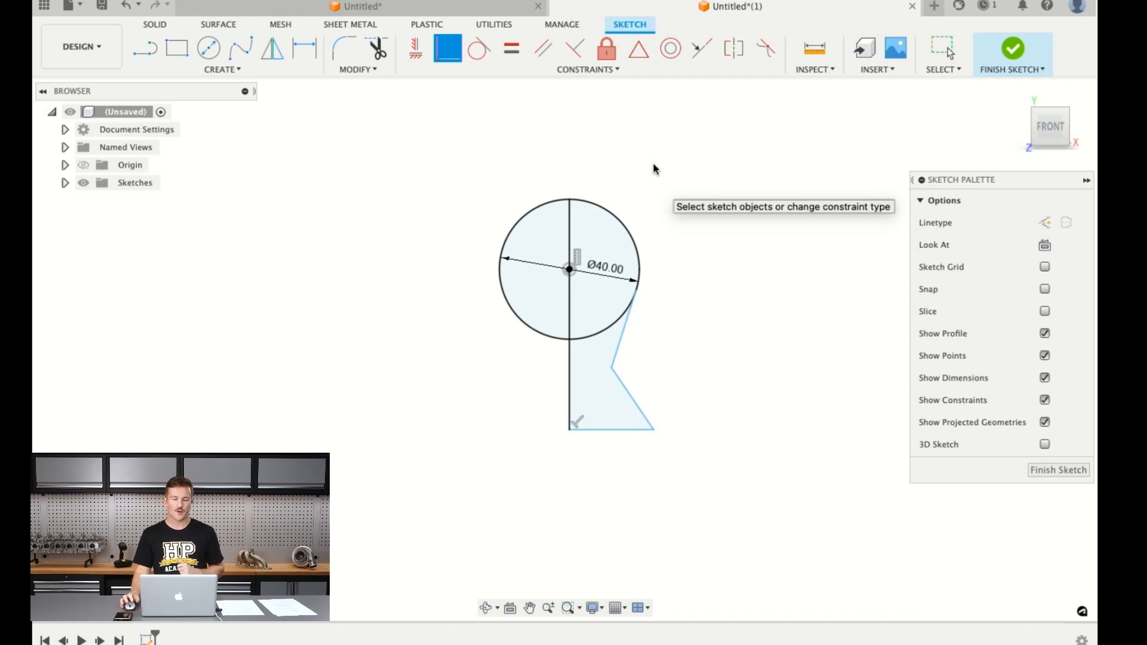
Apply a tangent constraint between the upper slanted line and the circle
{"action": "left_click", "coordinate": [486, 48]}
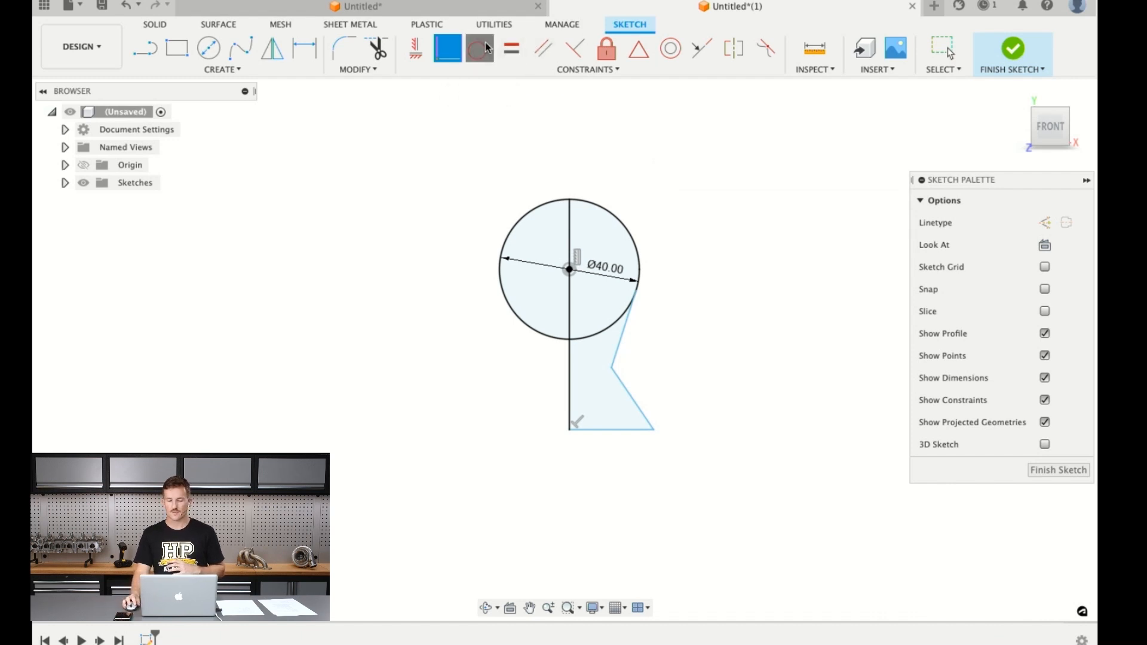
{"action": "left_click", "coordinate": [627, 323]}
{"action": "left_click", "coordinate": [641, 278]}
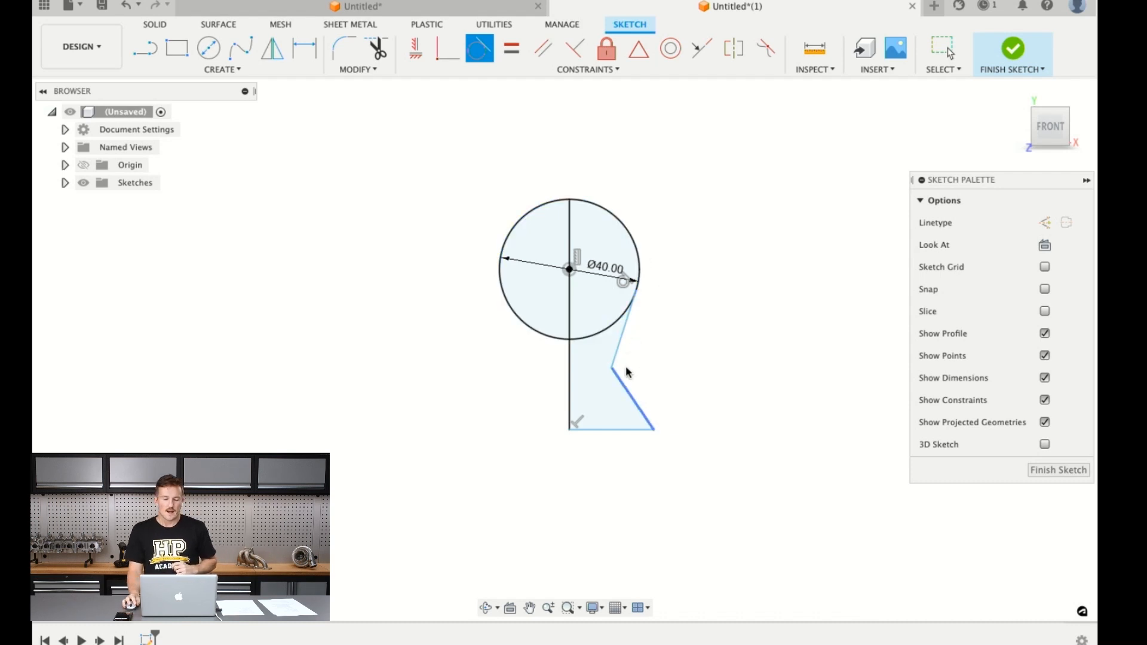
Dimension the vertical distance from the circle's centre to the horizontal base line as 40 mm
{"action": "left_click", "coordinate": [304, 48]}
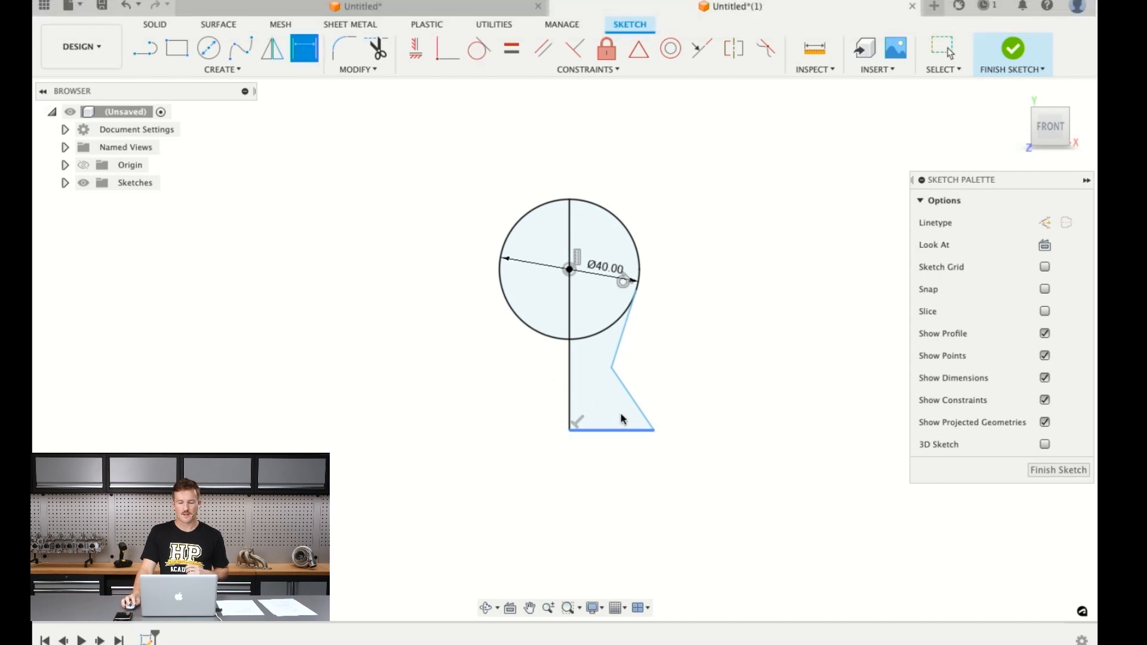
{"action": "left_click", "coordinate": [619, 428]}
{"action": "left_click", "coordinate": [569, 269]}
{"action": "left_click", "coordinate": [461, 340]}
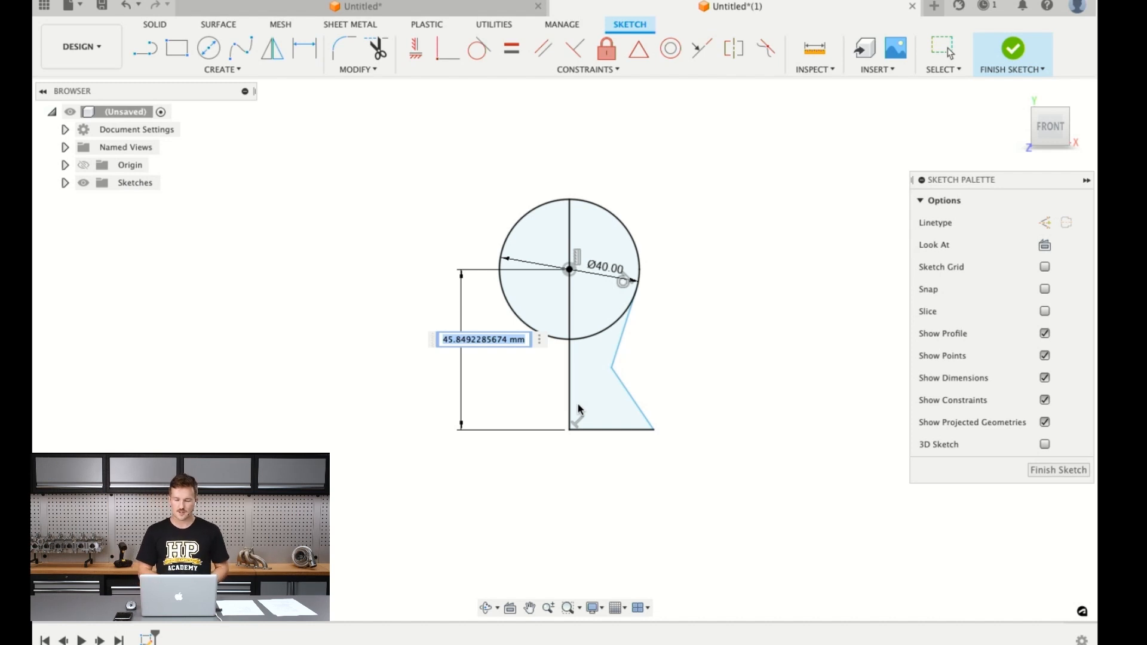
{"action": "type", "text": "40"}
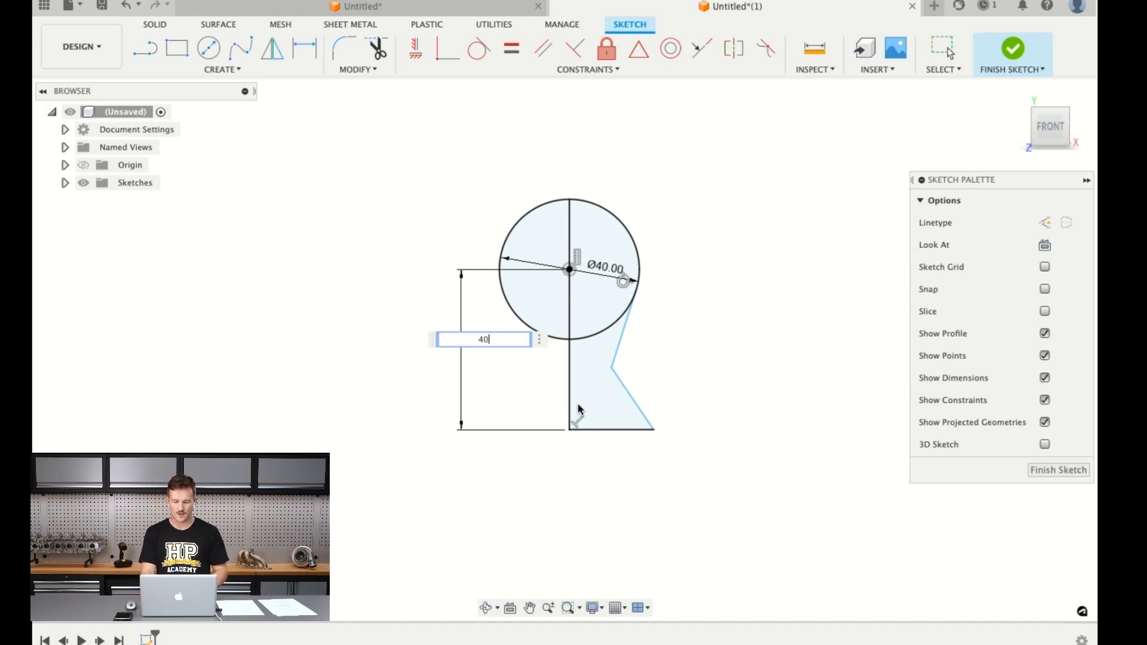
{"action": "key", "text": "Return"}
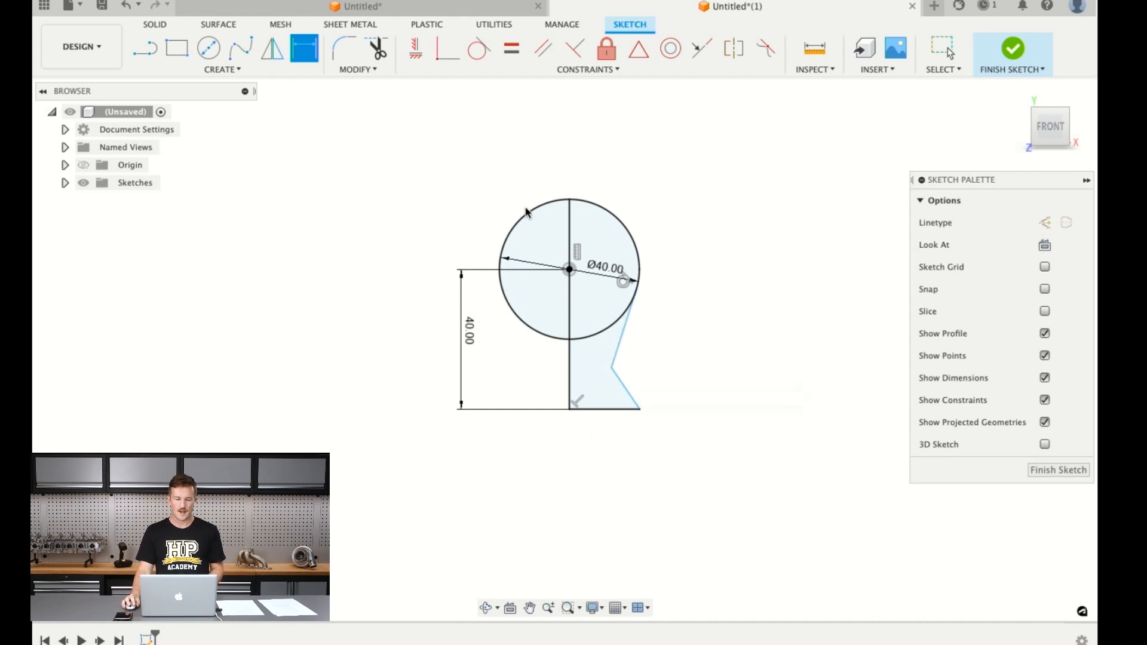
Fillet the outer base corner and the inner waist corner of the line profile with a 3 mm radius
{"action": "left_click", "coordinate": [344, 48]}
{"action": "scroll", "coordinate": [637, 412], "scroll_direction": "up", "scroll_amount": 3}
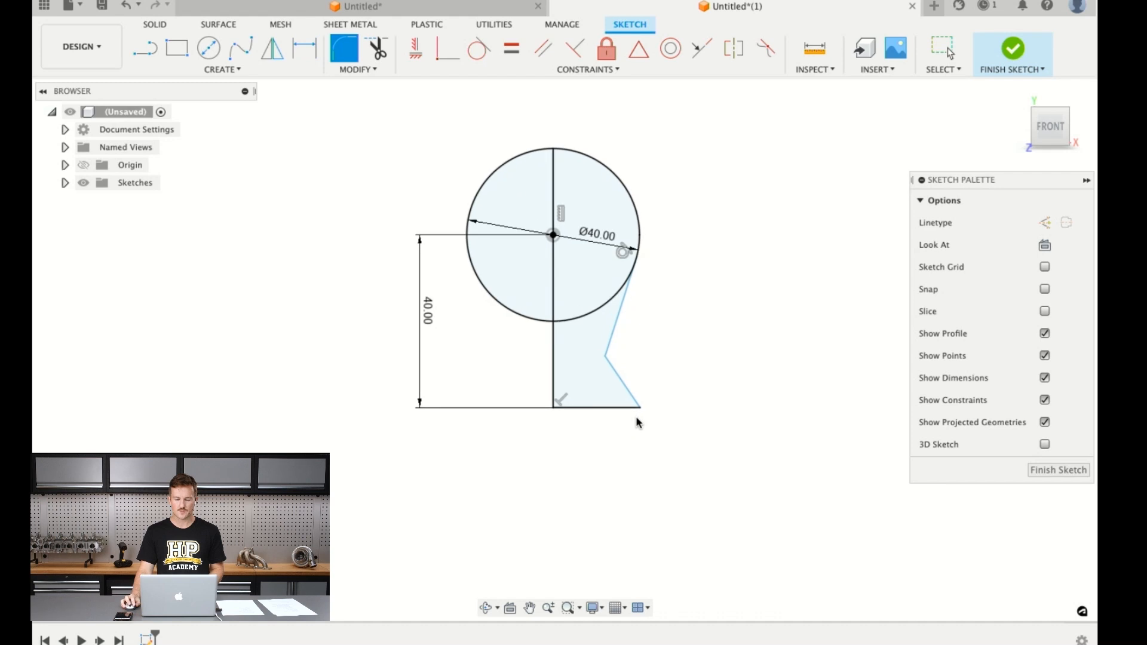
{"action": "left_click", "coordinate": [642, 399]}
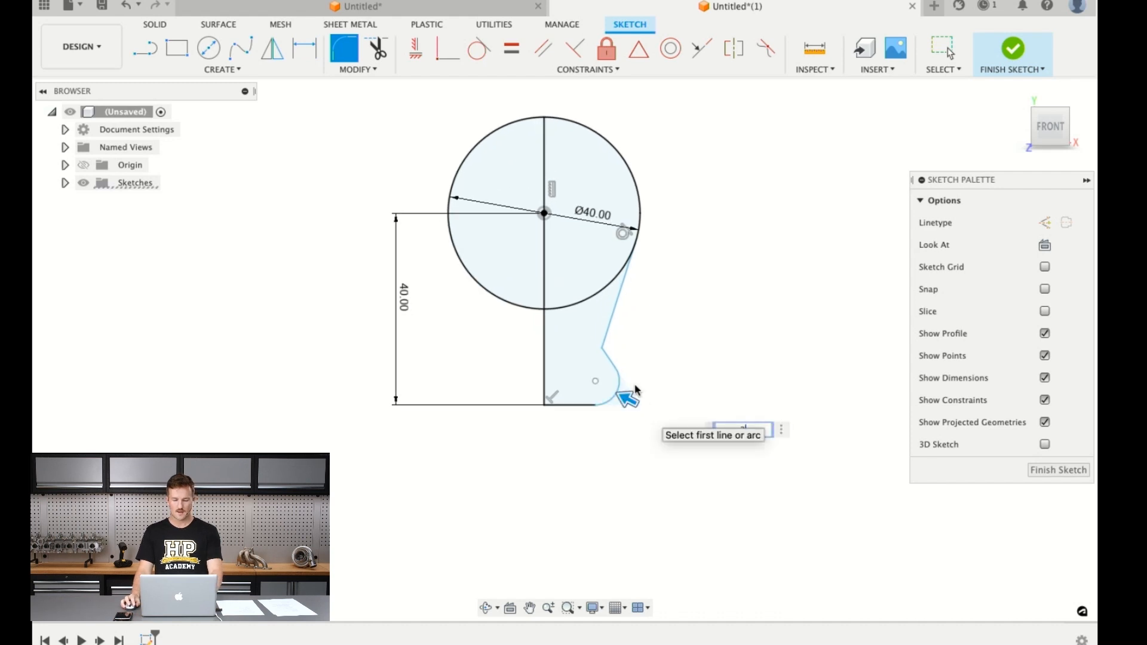
{"action": "key", "text": "Return"}
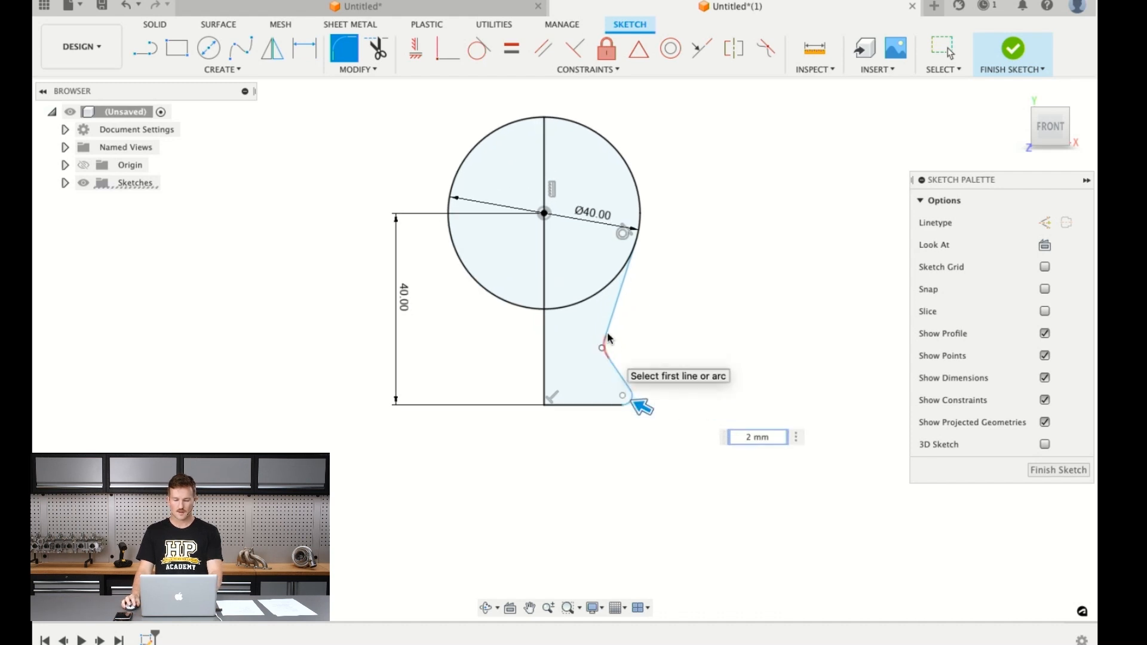
{"action": "left_click", "coordinate": [611, 350]}
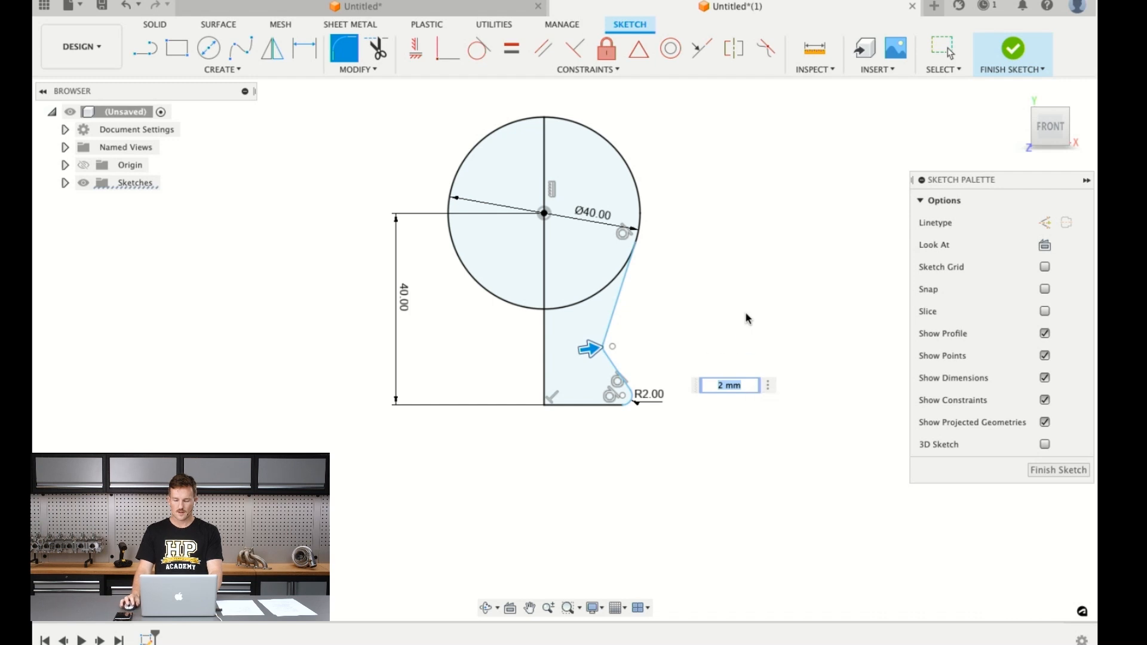
{"action": "type", "text": "3"}
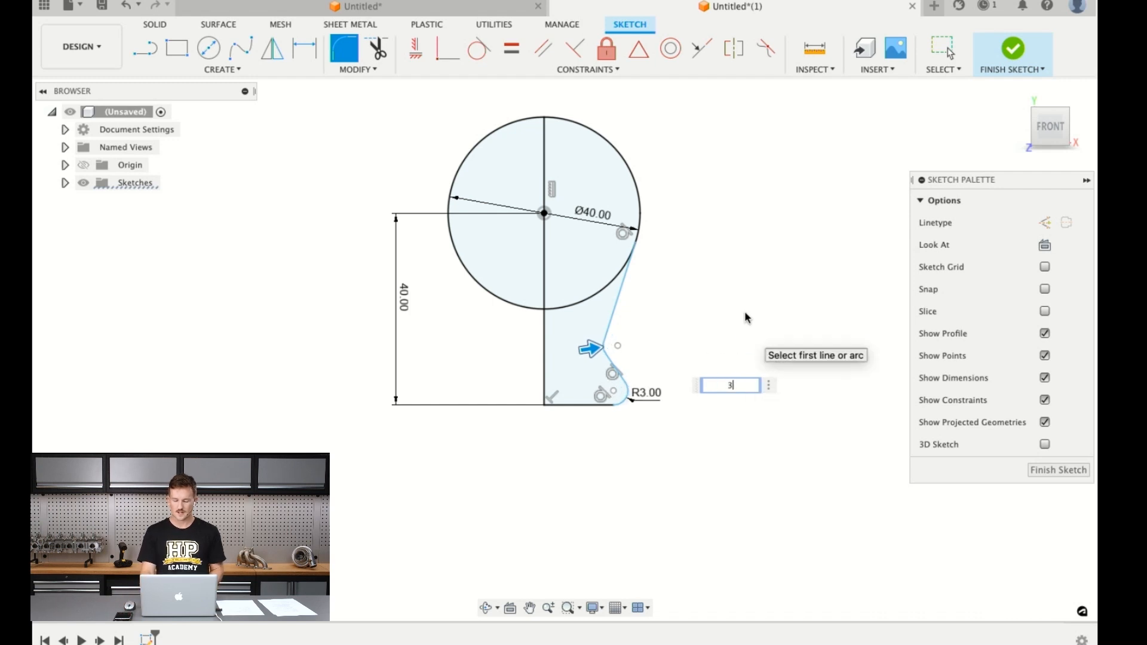
{"action": "key", "text": "Return"}
{"action": "key", "text": "Escape"}
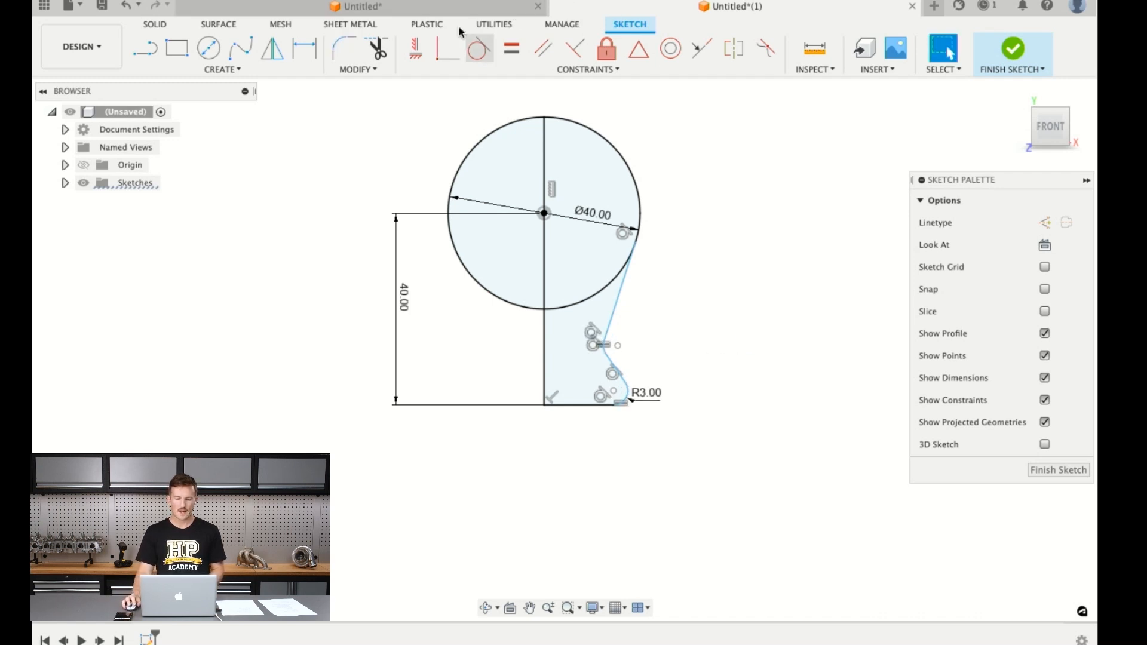
Dimension the horizontal distance from the vertical line to the lower fillet's centre as 15 mm
{"action": "left_click", "coordinate": [304, 47]}
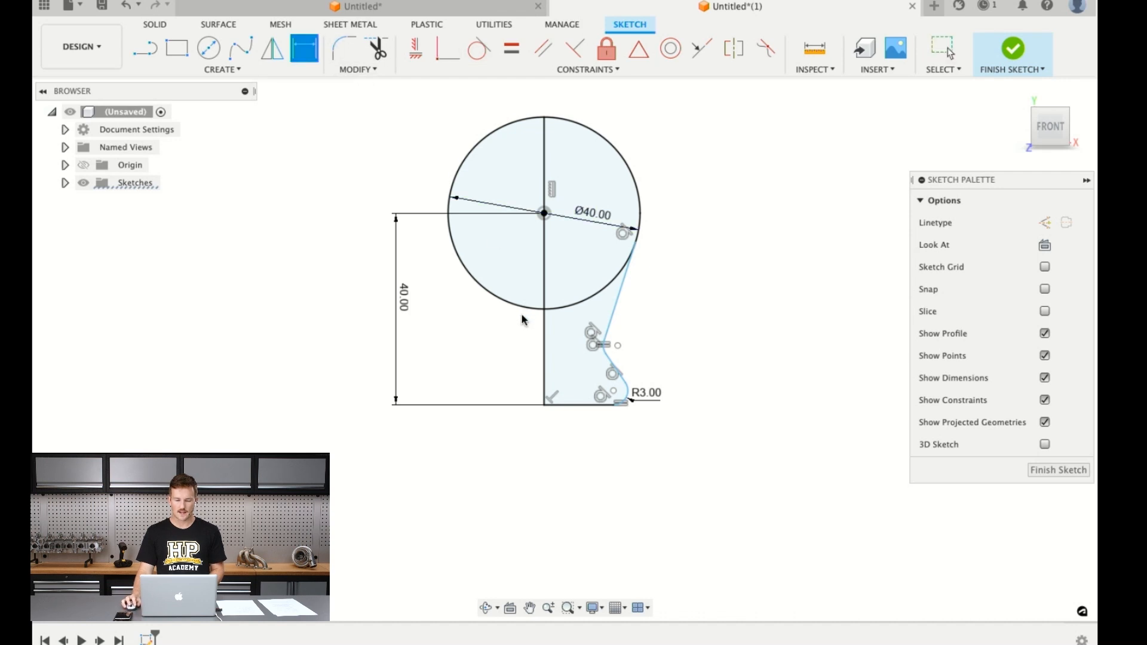
{"action": "left_click", "coordinate": [546, 359]}
{"action": "left_click", "coordinate": [613, 391]}
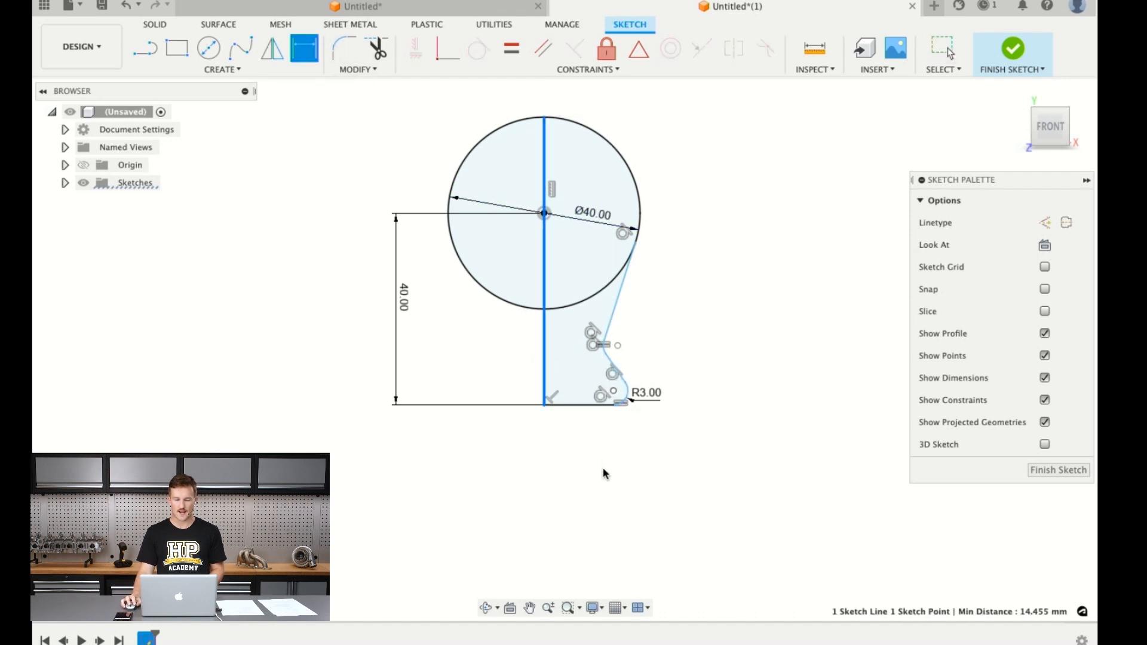
{"action": "left_click", "coordinate": [604, 482]}
{"action": "type", "text": "15"}
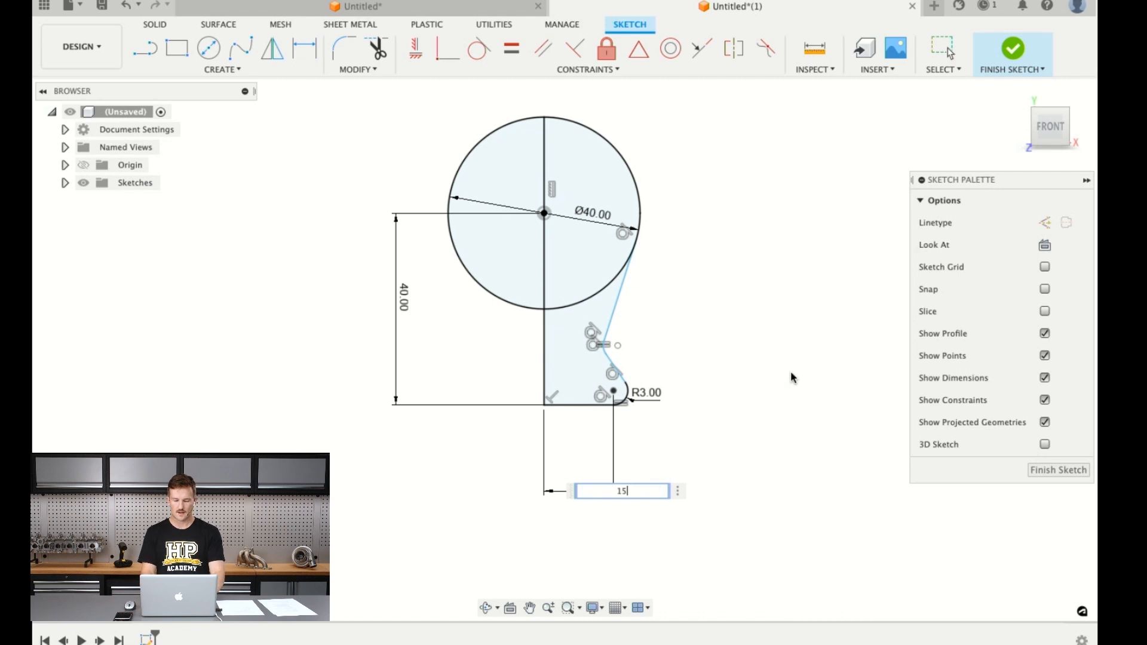
{"action": "key", "text": "Return"}
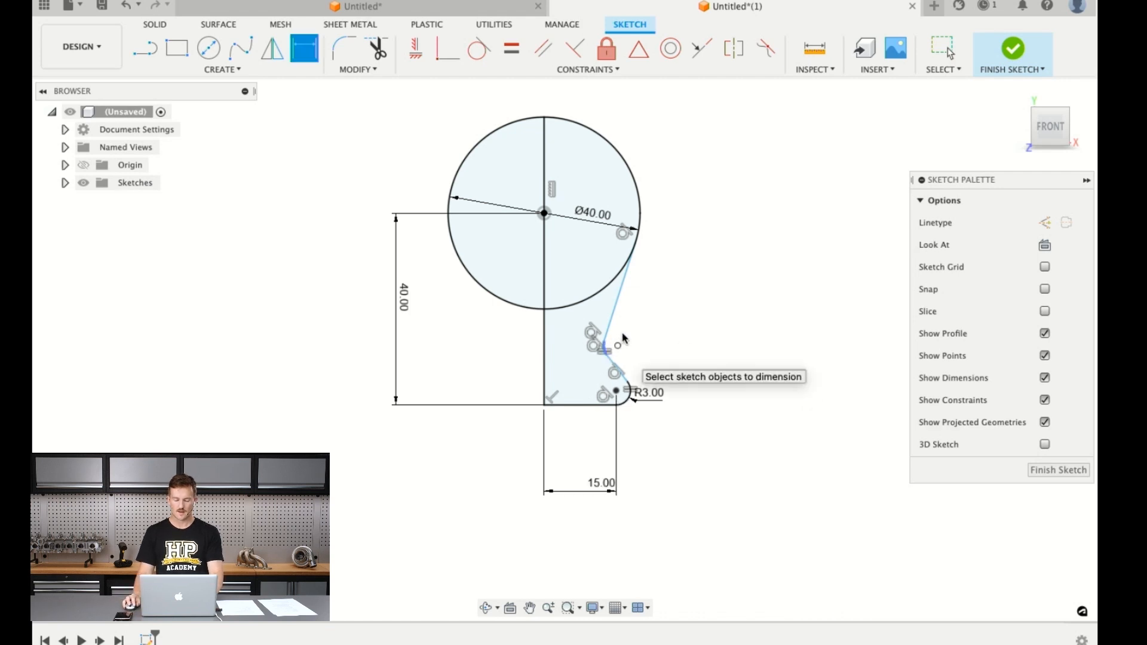
Dimension the horizontal distance from the vertical line to the upper fillet's centre as 15 mm
{"action": "left_click", "coordinate": [544, 347]}
{"action": "left_click", "coordinate": [618, 346]}
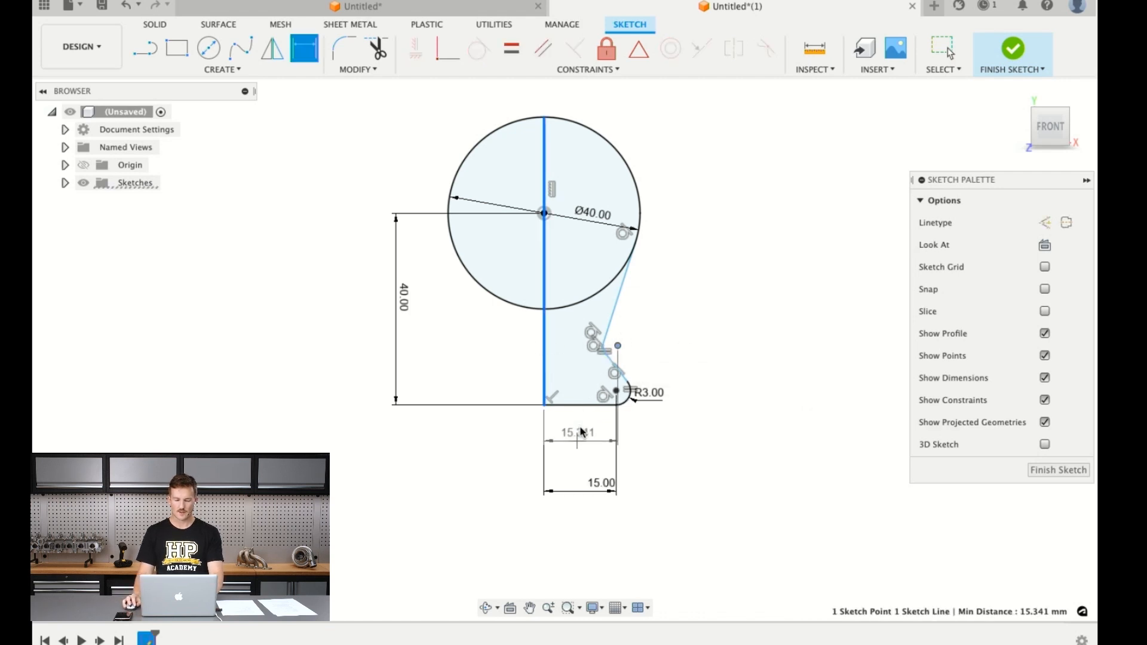
{"action": "left_click", "coordinate": [581, 432]}
{"action": "type", "text": "15"}
{"action": "key", "text": "Return"}
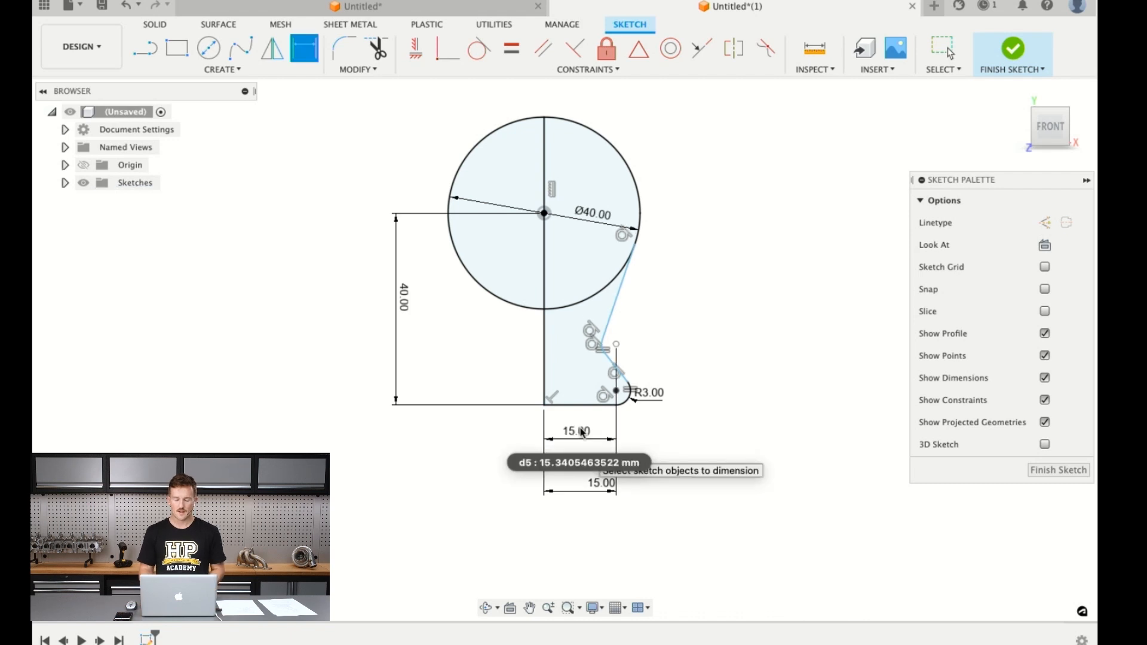
Dimension the vertical distance from the base line to the upper fillet's centre as 15 mm
{"action": "left_click", "coordinate": [616, 344]}
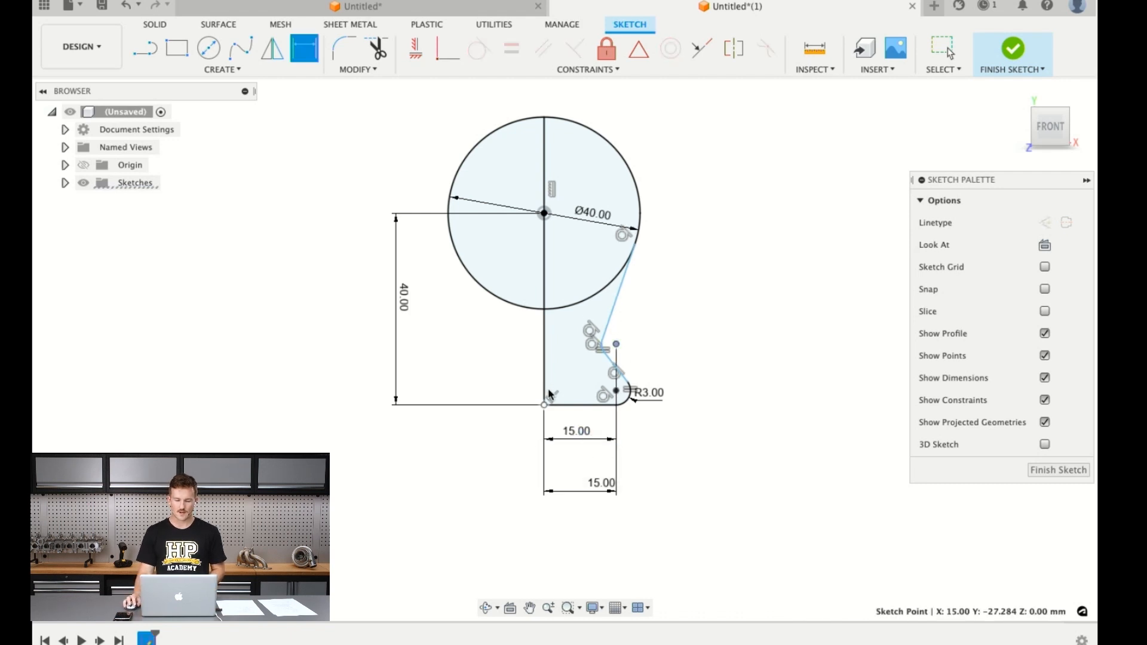
{"action": "left_click", "coordinate": [544, 404]}
{"action": "left_click", "coordinate": [460, 355]}
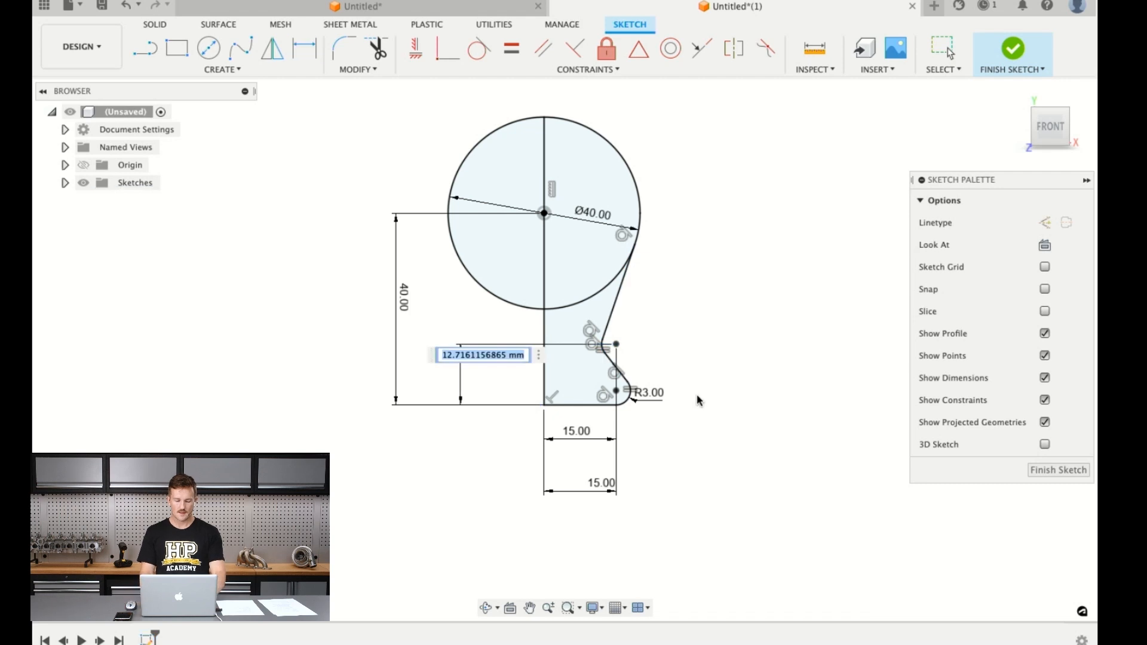
{"action": "type", "text": "15"}
{"action": "key", "text": "Return"}
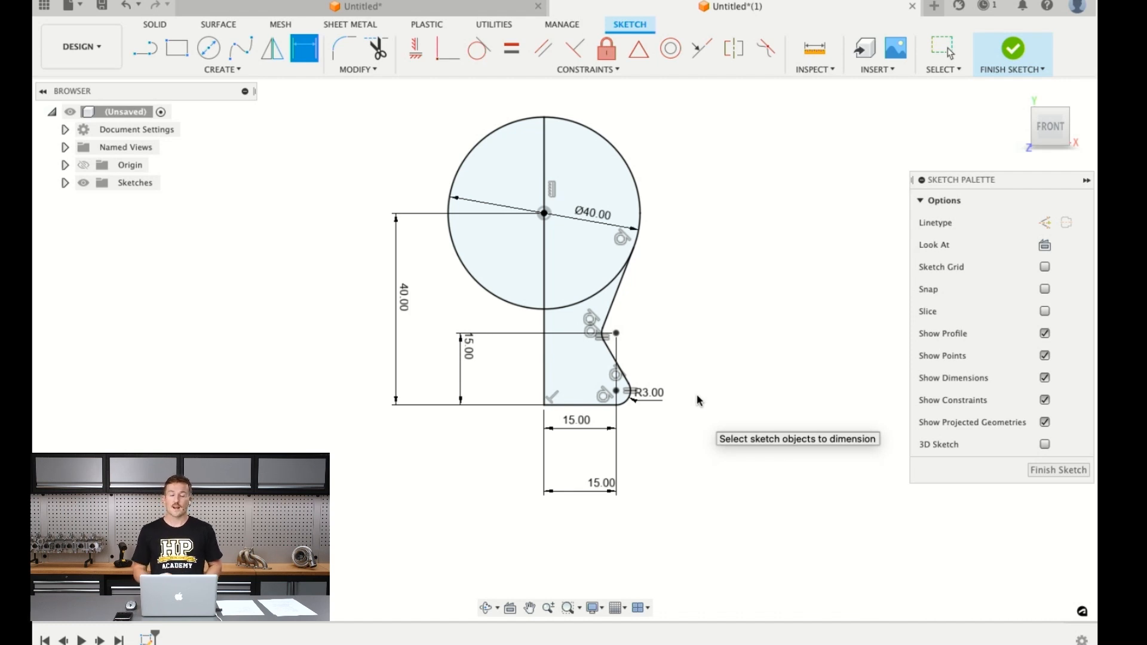
Trim the circle's half outside the vertical line and its lower arc inside the profile, leaving one closed half-profile outline
{"action": "left_click", "coordinate": [387, 45]}
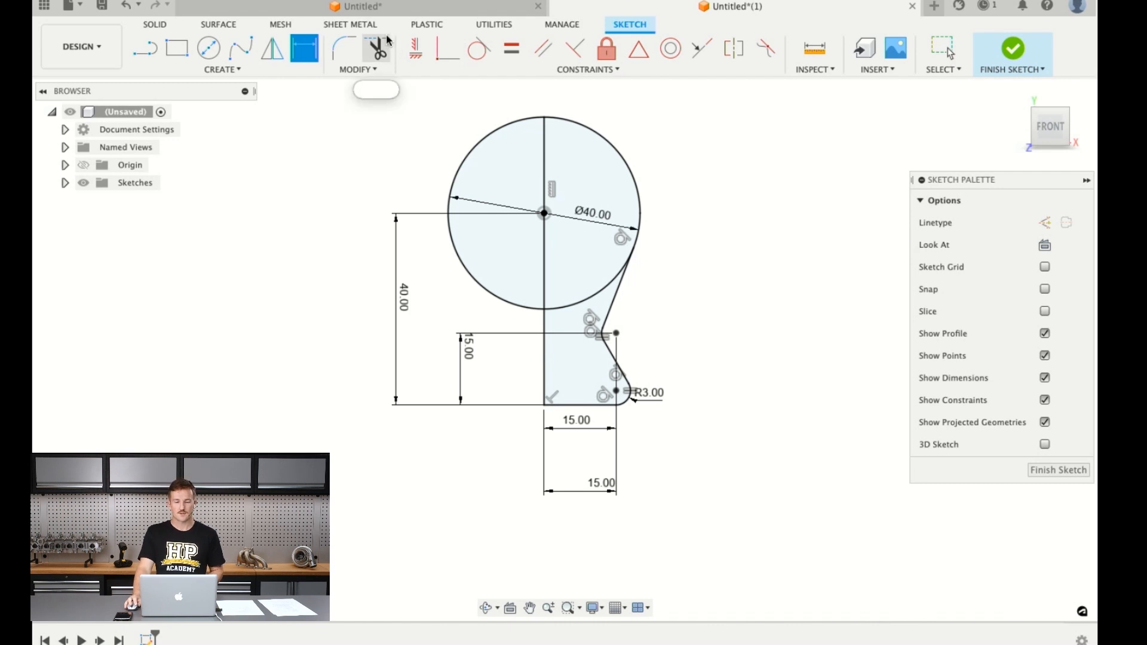
{"action": "left_click", "coordinate": [478, 146]}
{"action": "left_click", "coordinate": [584, 292]}
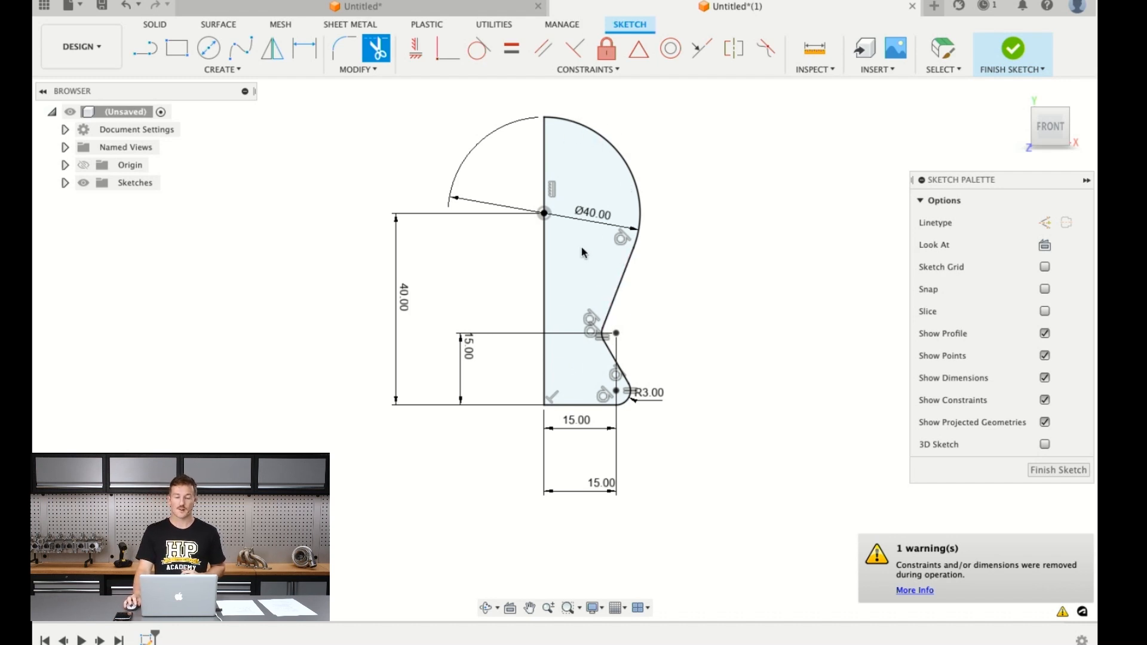
{"action": "scroll", "coordinate": [594, 272], "scroll_direction": "up", "scroll_amount": 2}
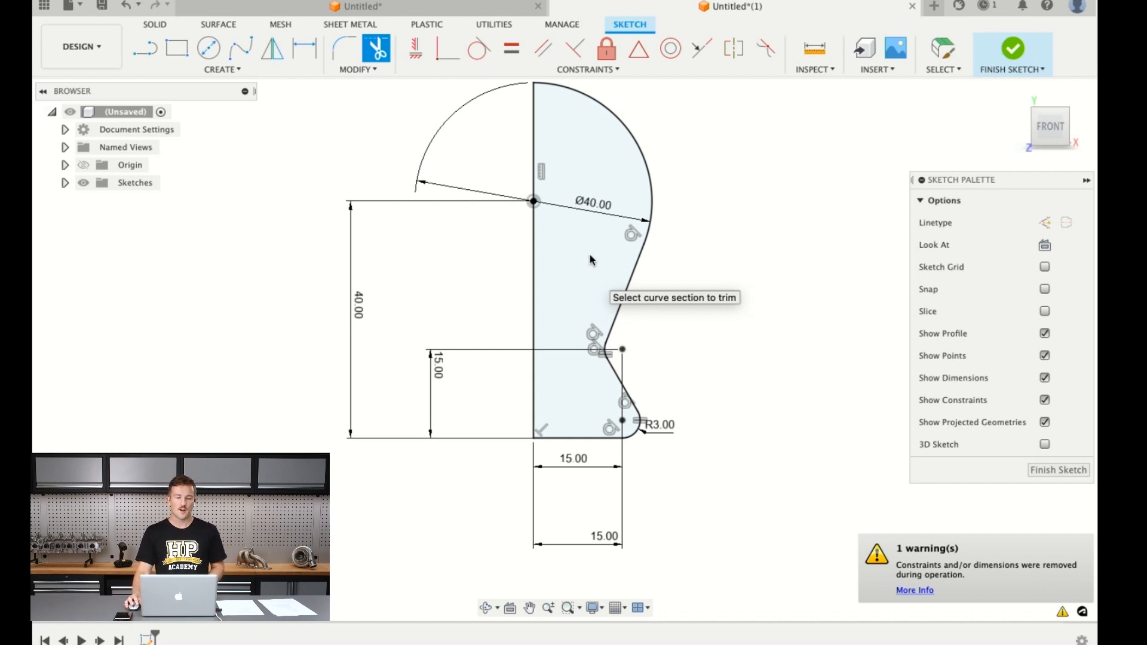
Sketch a bore outline about 4.3 mm wide and 25.3 mm high between the base line and the vertical centre line
{"action": "key", "text": "l"}
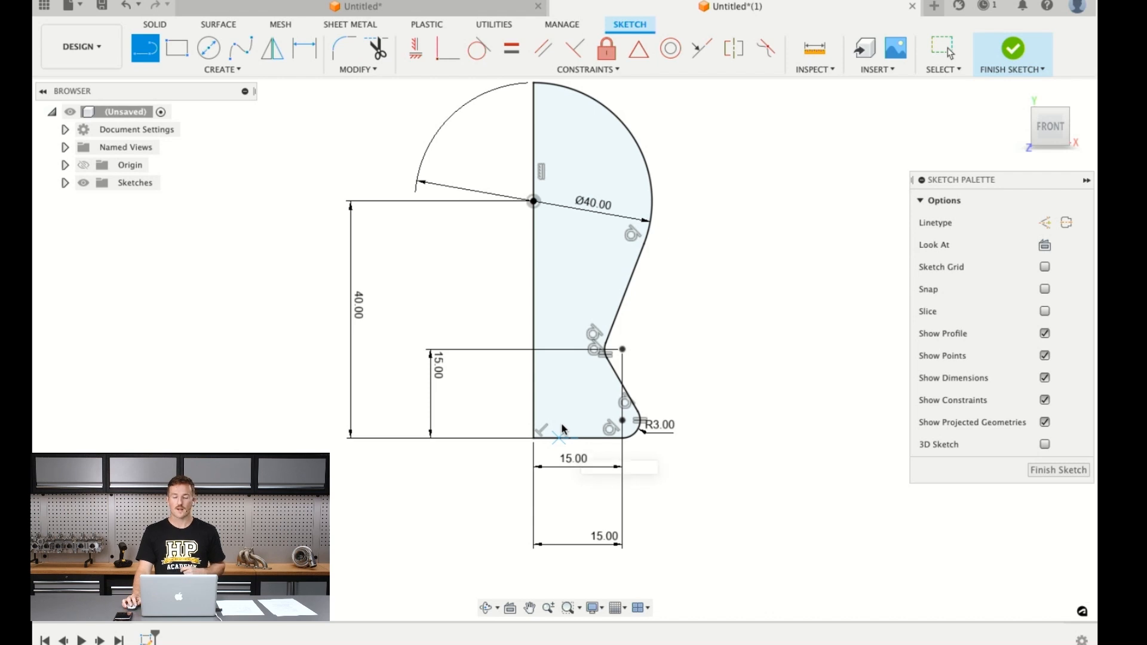
{"action": "left_click", "coordinate": [561, 423]}
{"action": "left_click", "coordinate": [559, 289]}
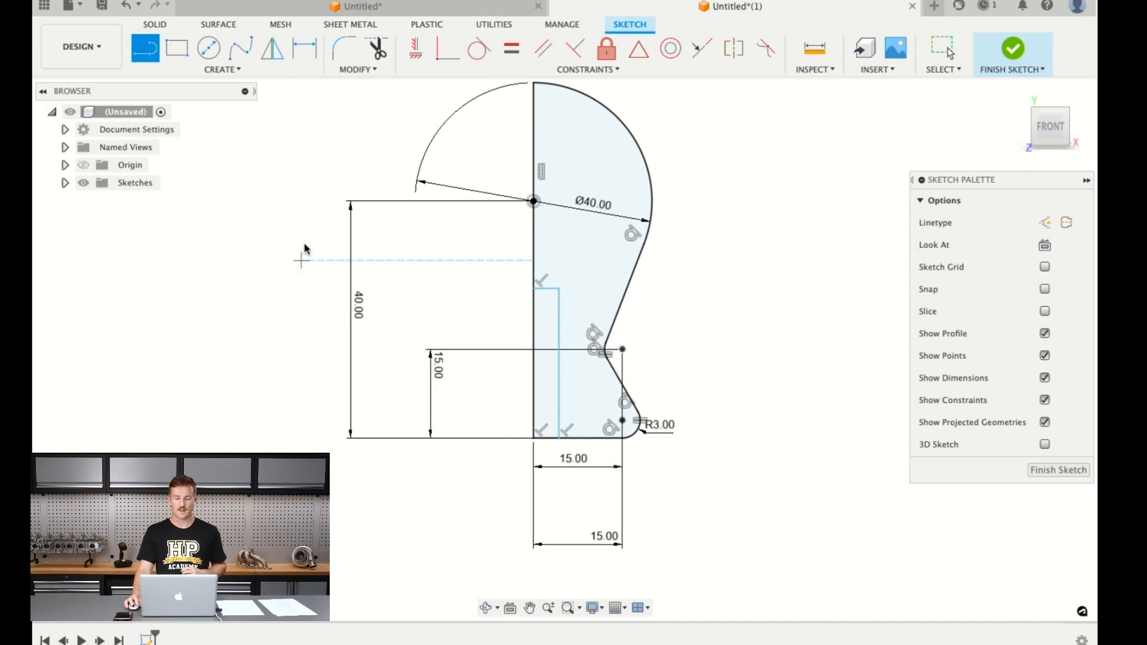
Dimension the horizontal distance from the centre line to the bore's vertical line as 6 mm
{"action": "left_click", "coordinate": [311, 43]}
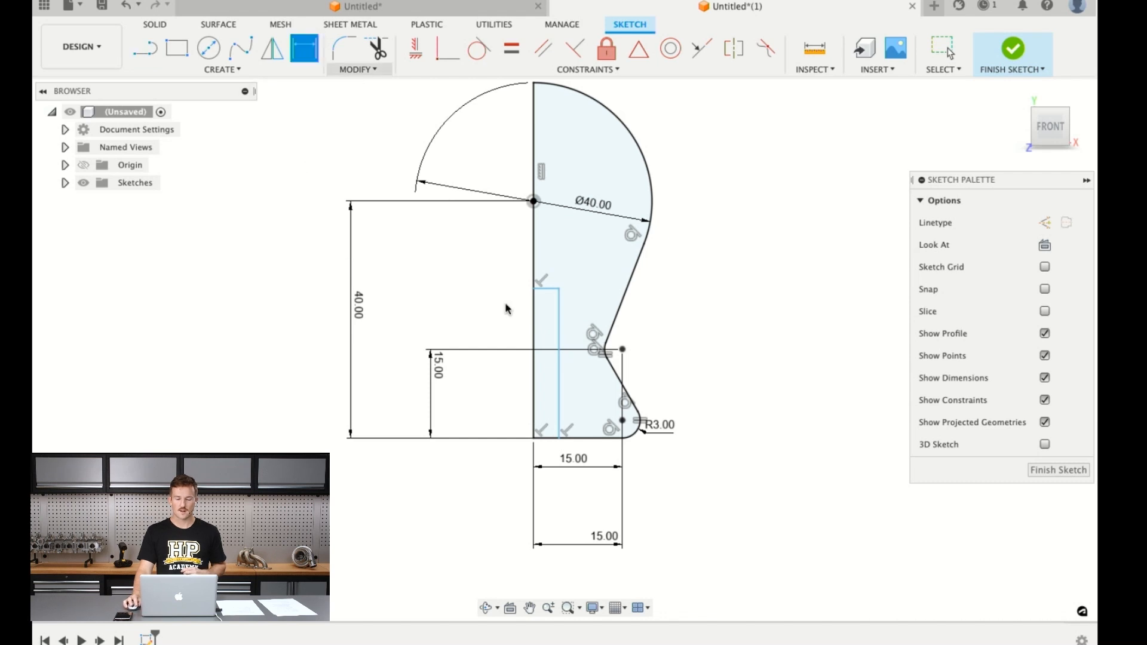
{"action": "left_click", "coordinate": [534, 358]}
{"action": "left_click", "coordinate": [559, 358]}
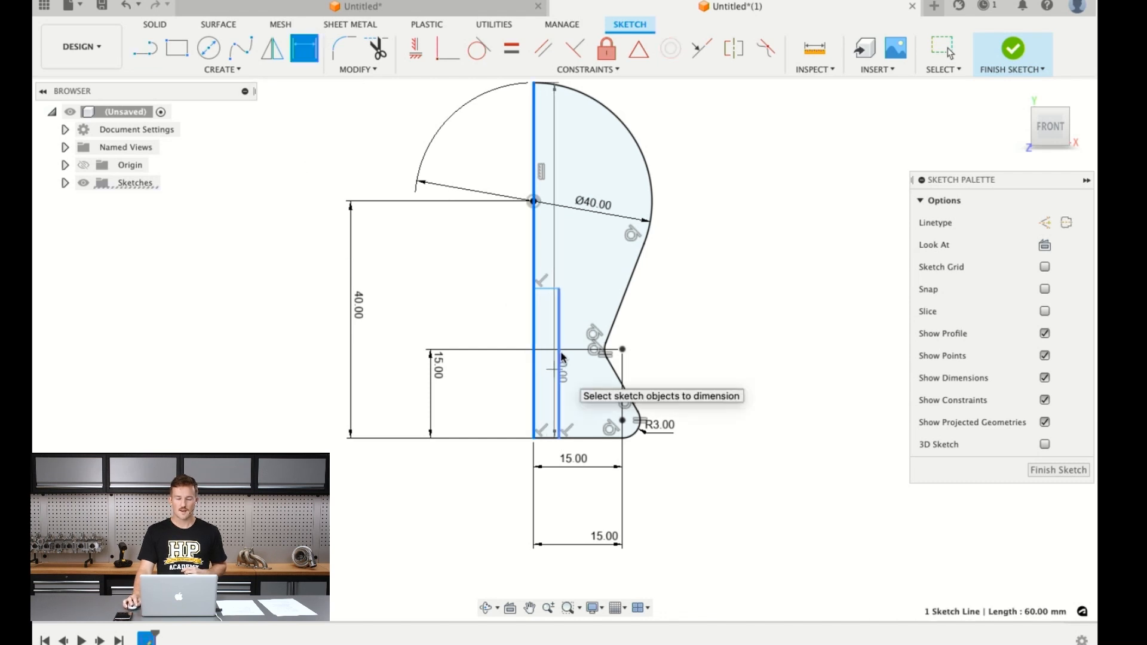
{"action": "left_click", "coordinate": [554, 465]}
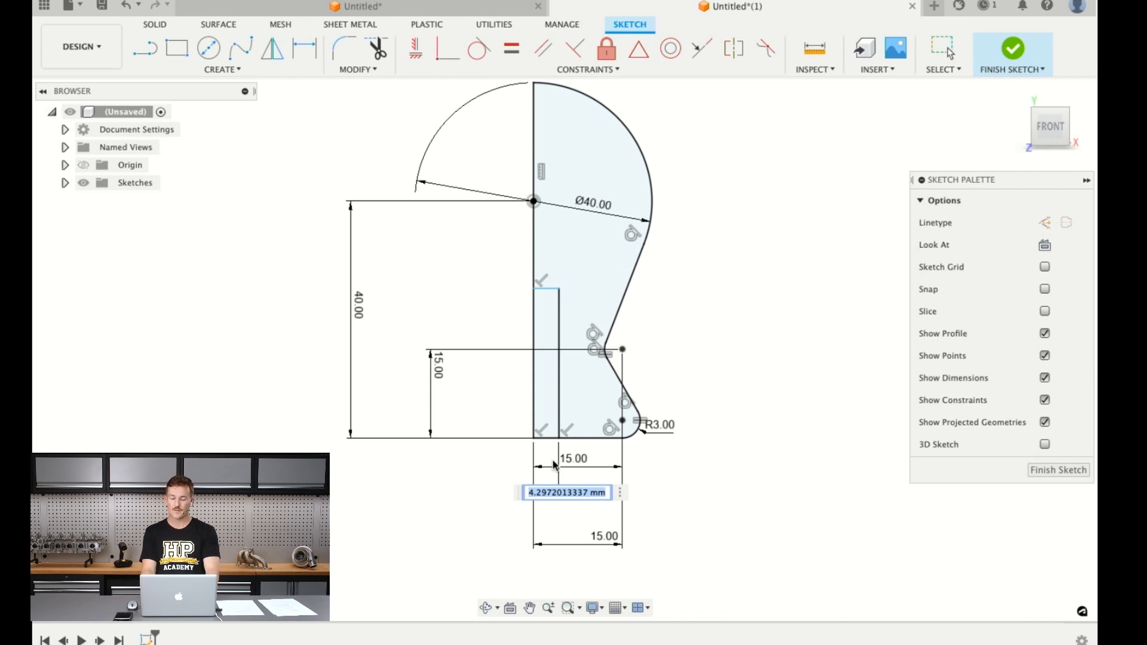
{"action": "type", "text": "6"}
{"action": "key", "text": "Return"}
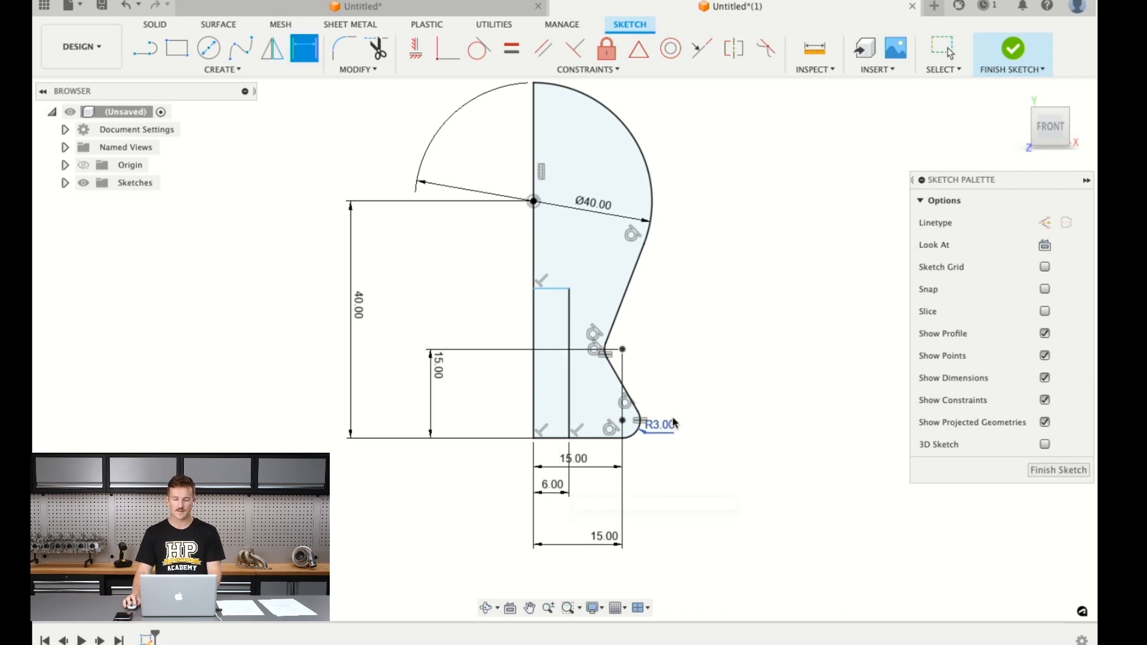
Dimension the bore outline's height from the base line as 25 mm and finish the sketch
{"action": "left_click", "coordinate": [545, 424]}
{"action": "left_click", "coordinate": [552, 279]}
{"action": "left_click", "coordinate": [465, 312]}
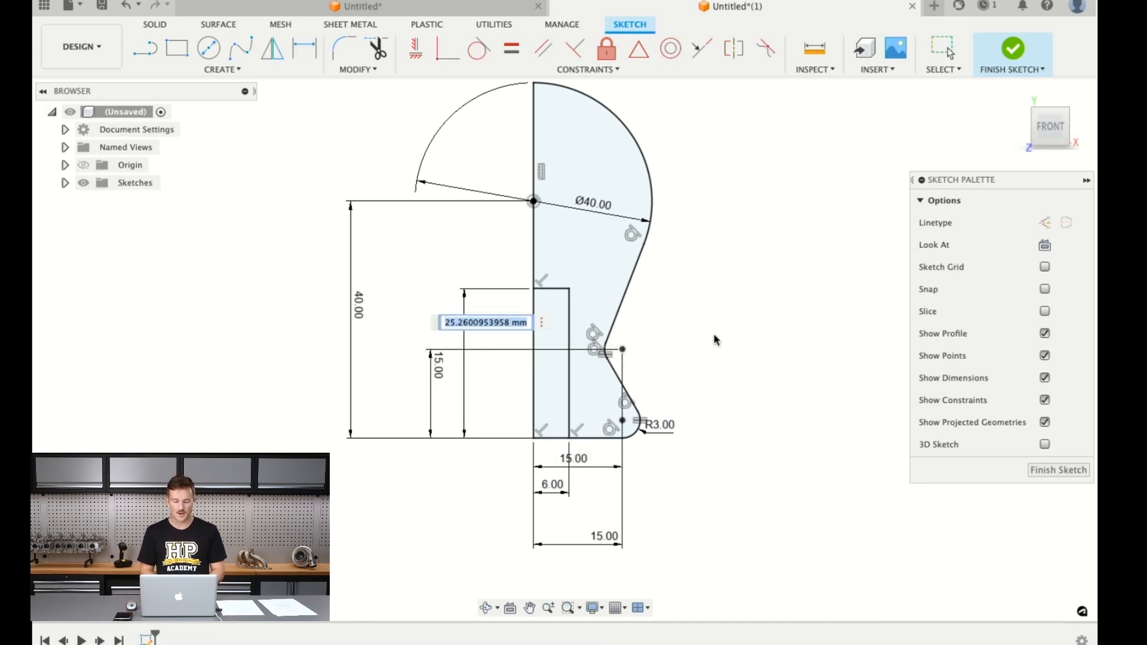
{"action": "type", "text": "25"}
{"action": "key", "text": "Return"}
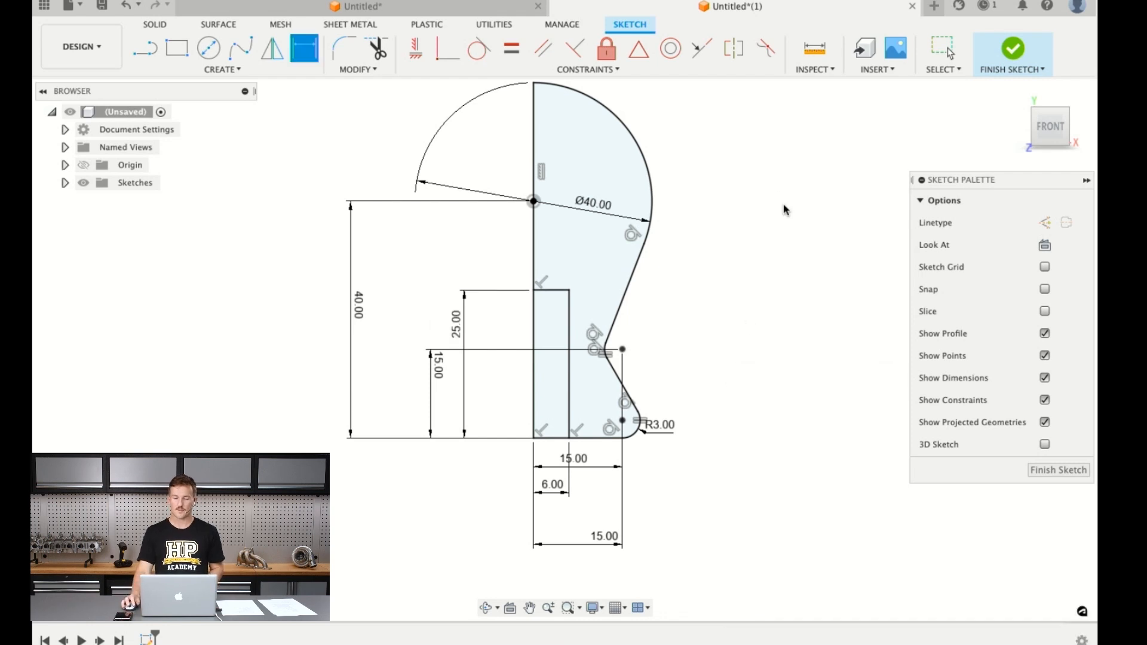
{"action": "left_click", "coordinate": [1012, 36]}
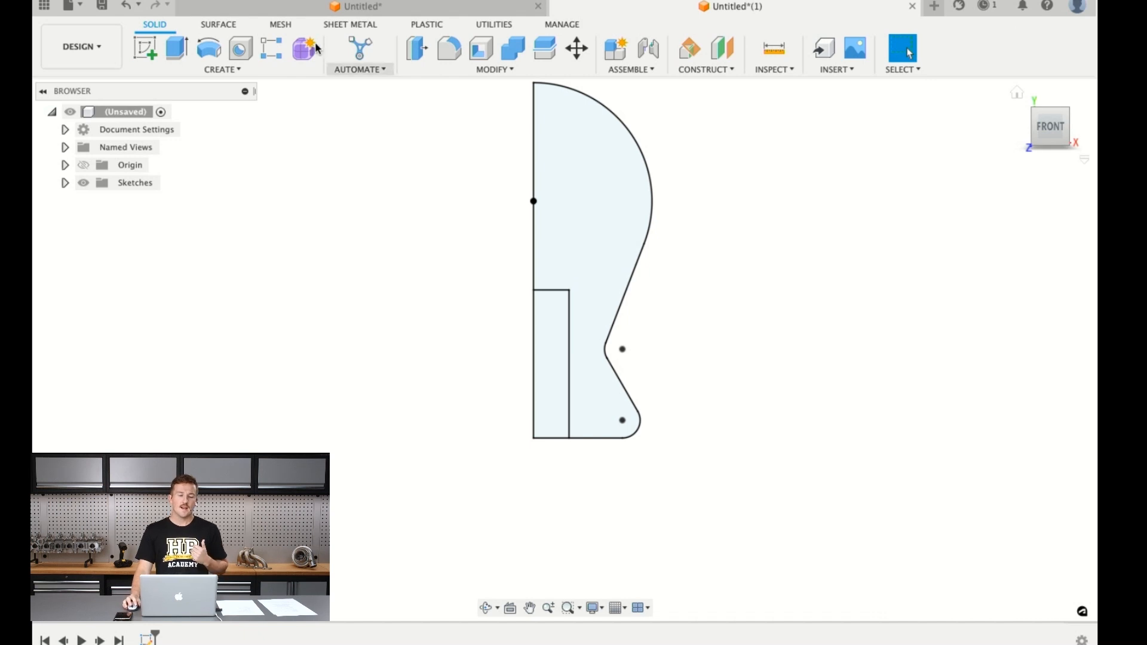
Revolve the outer profile without the bore region 360 degrees around the vertical centre line as a new body
{"action": "left_click", "coordinate": [218, 41]}
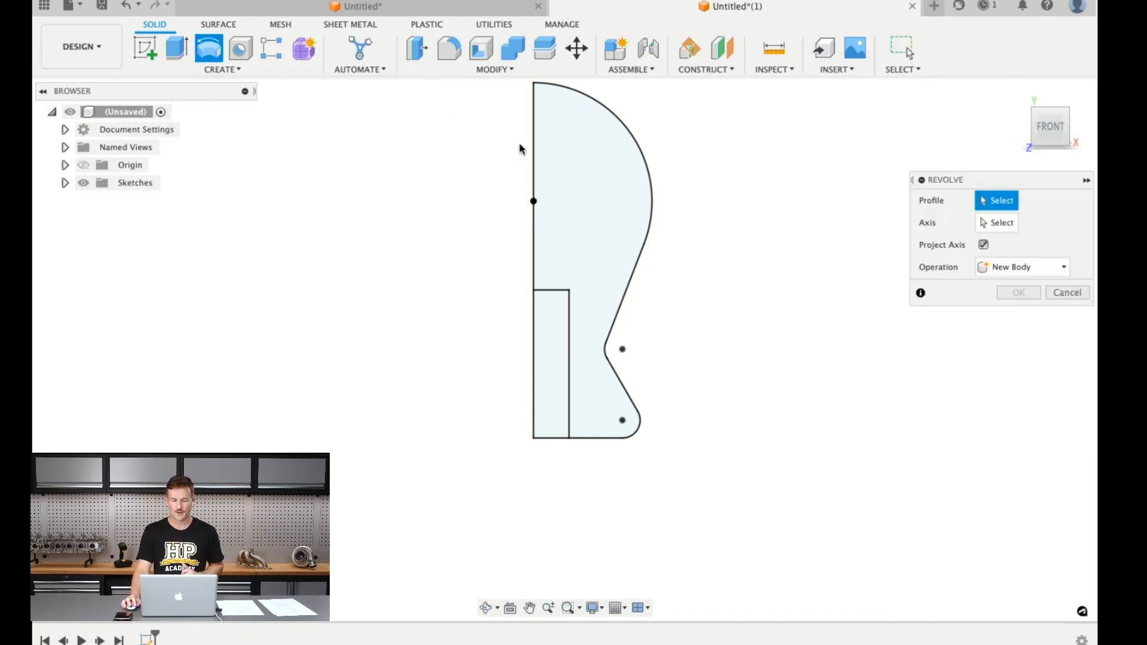
{"action": "left_click", "coordinate": [579, 172]}
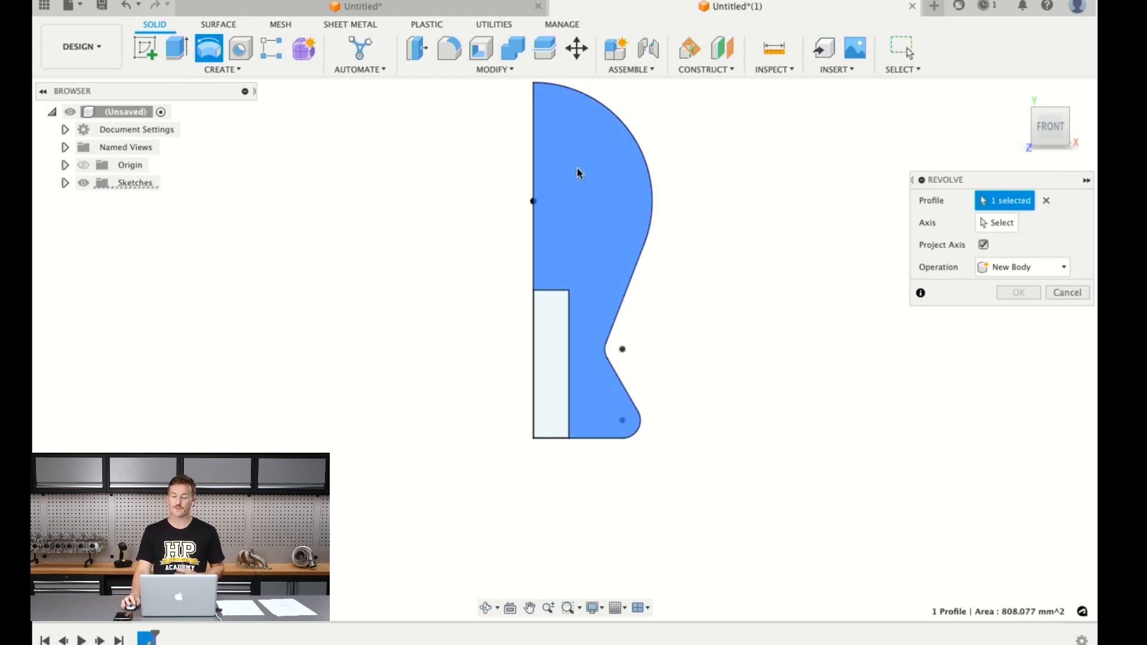
{"action": "left_click", "coordinate": [1005, 219]}
{"action": "middle_click_drag", "start_coordinate": [615, 277], "coordinate": [587, 282], "text": "shift"}
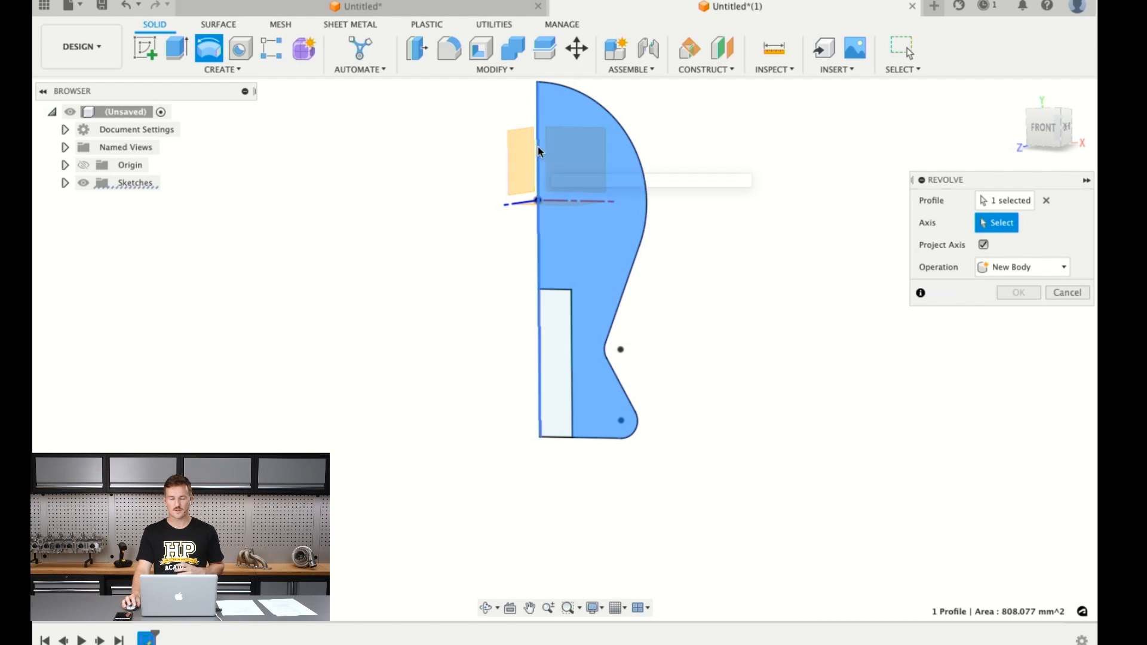
{"action": "left_click", "coordinate": [539, 230]}
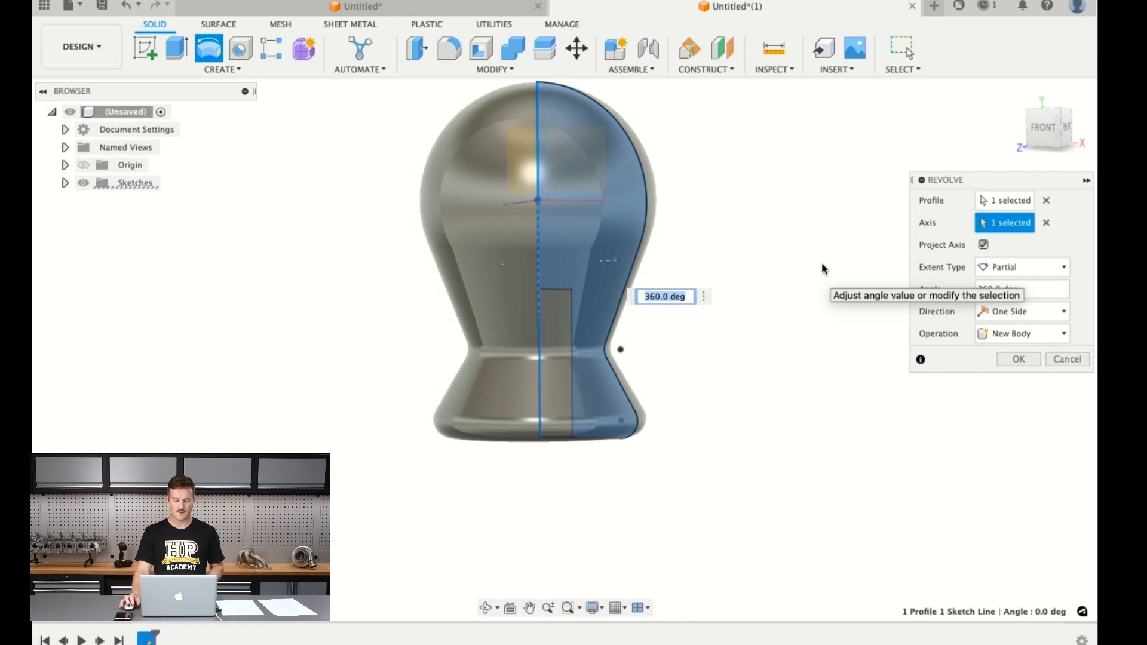
{"action": "type", "text": "180"}
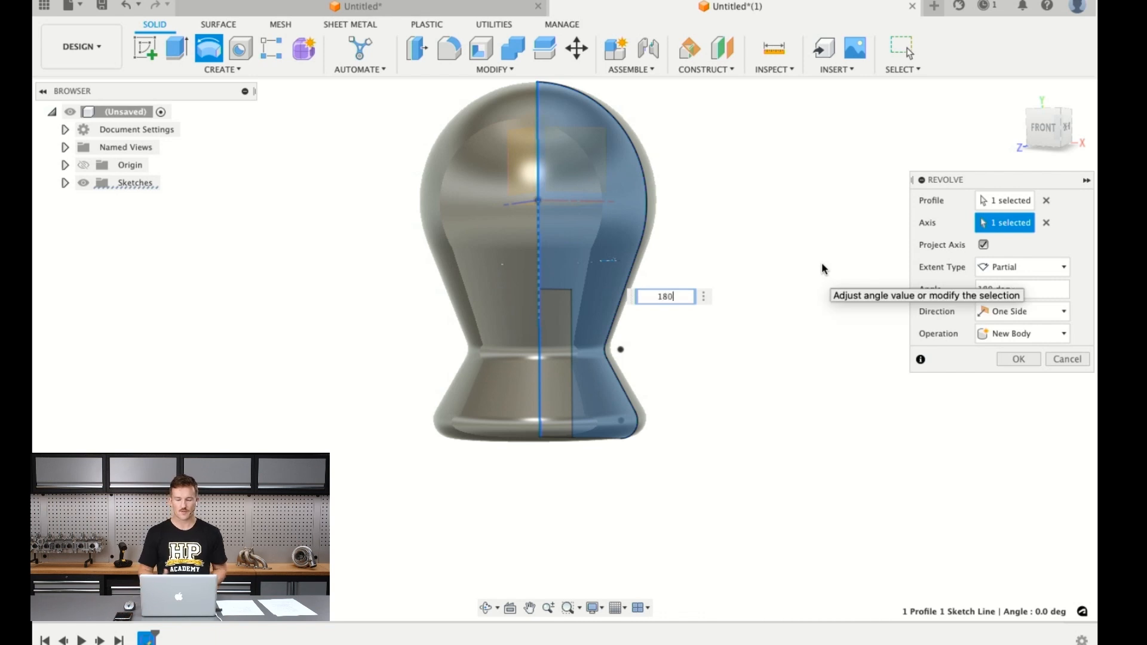
{"action": "middle_click_drag", "start_coordinate": [606, 263], "coordinate": [612, 327], "text": "shift"}
{"action": "type", "text": "360"}
{"action": "middle_click_drag", "start_coordinate": [493, 301], "coordinate": [449, 211], "text": "shift"}
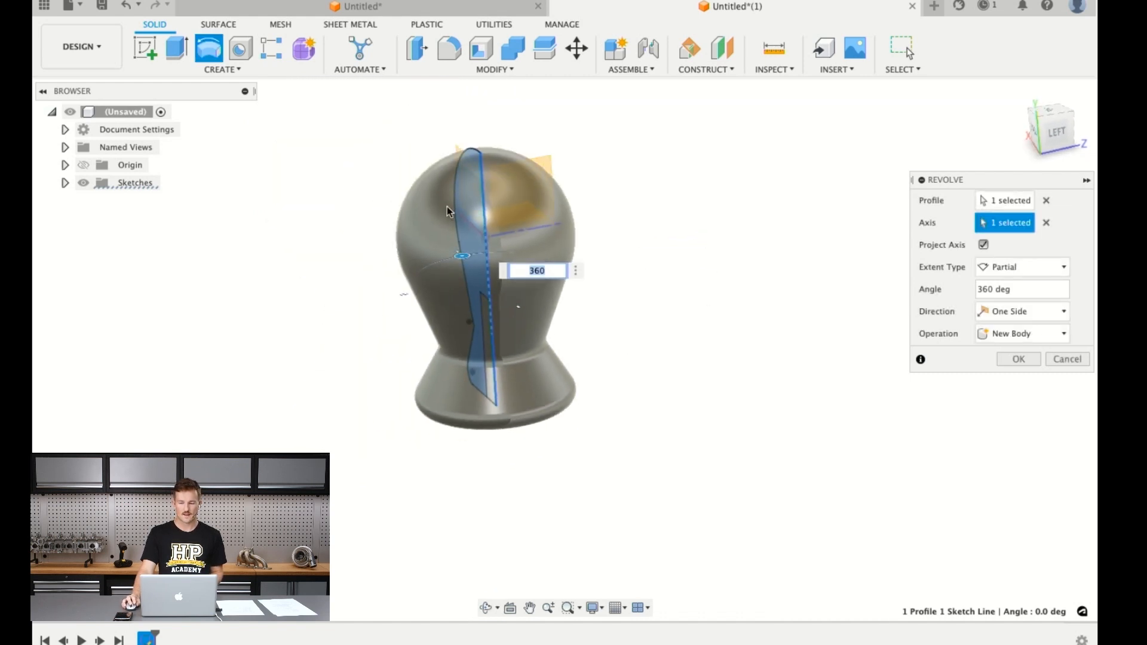
{"action": "scroll", "coordinate": [449, 211], "scroll_direction": "up", "scroll_amount": 3}
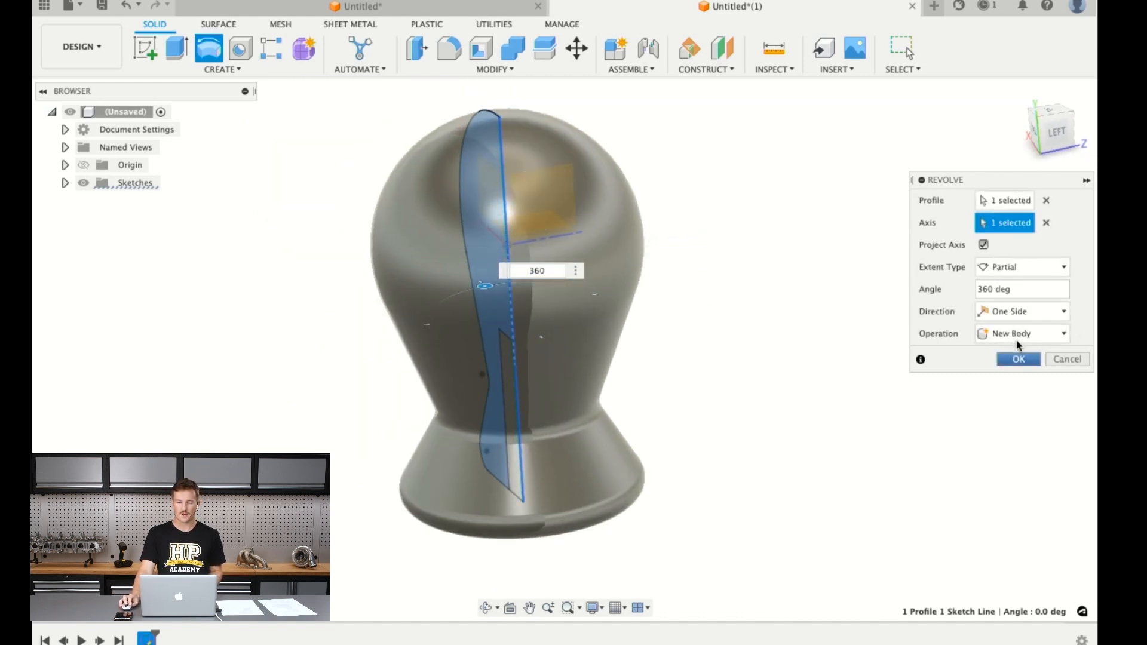
{"action": "left_click", "coordinate": [1019, 359]}
Set the visual style to Shaded with Visible Edges Only and view the body's underside with its bore
{"action": "middle_click_drag", "start_coordinate": [710, 397], "coordinate": [696, 270], "text": "shift"}
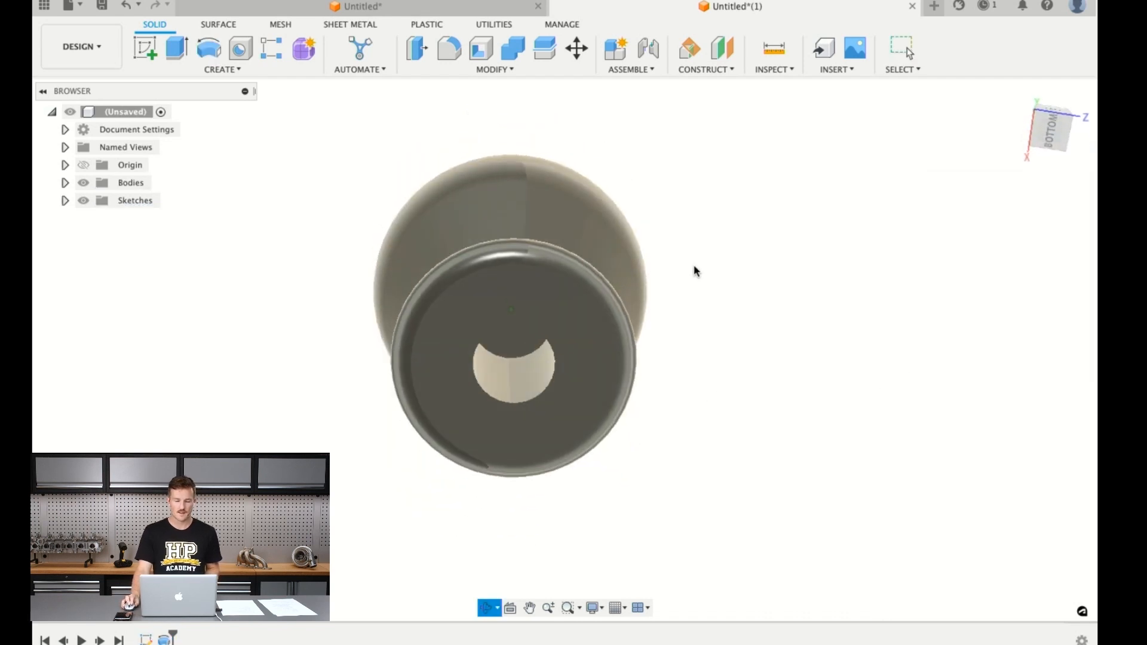
{"action": "left_click", "coordinate": [593, 608]}
{"action": "mouse_move", "coordinate": [711, 496]}
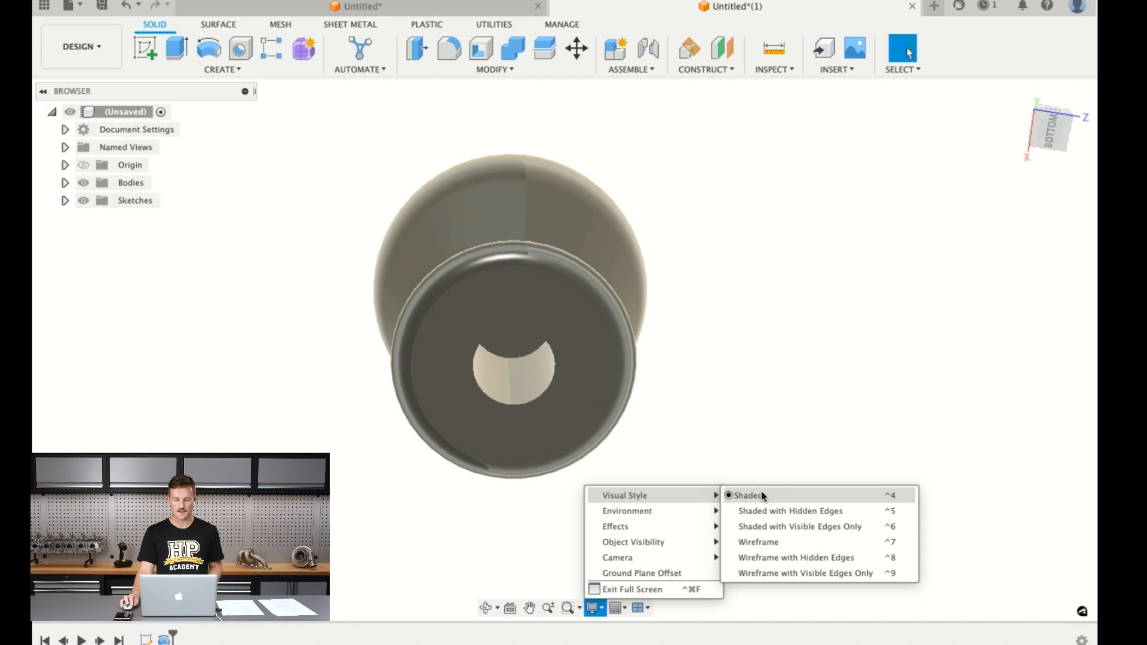
{"action": "left_click", "coordinate": [763, 509]}
{"action": "mouse_move", "coordinate": [629, 482]}
{"action": "middle_mouse_down", "text": "shift"}
{"action": "mouse_move", "coordinate": [594, 435]}
{"action": "mouse_move", "coordinate": [525, 504]}
{"action": "mouse_move", "coordinate": [454, 493]}
{"action": "mouse_move", "coordinate": [389, 502]}
{"action": "mouse_move", "coordinate": [447, 450]}
{"action": "middle_mouse_up", "text": "shift"}
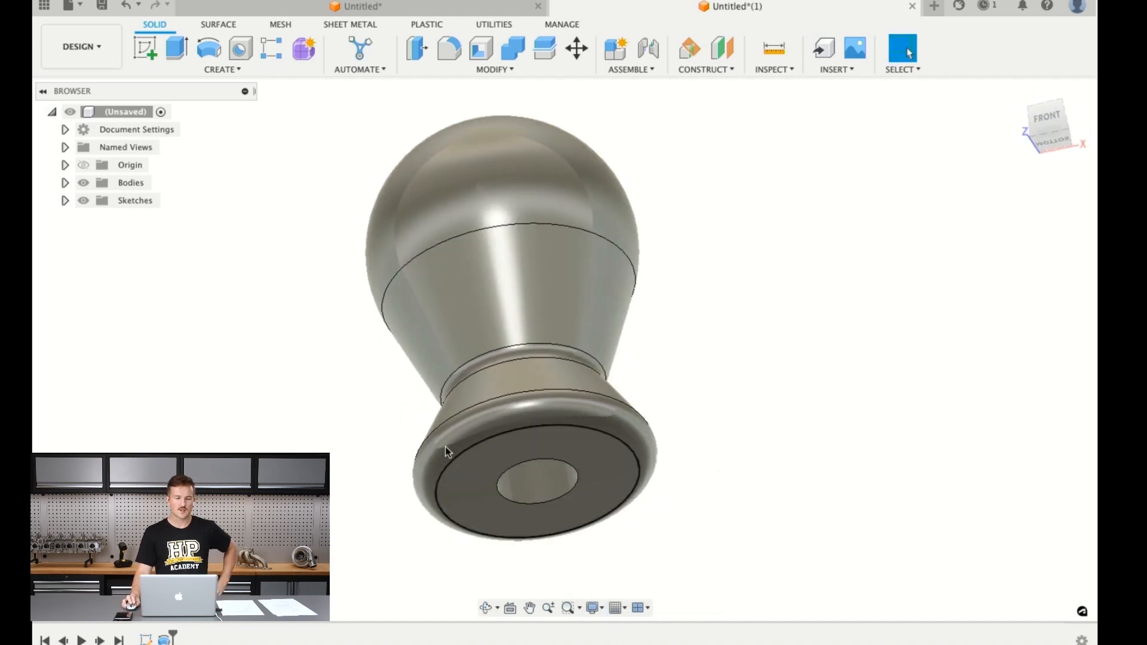
Add a full-length, right-hand ISO Metric M12x1.25 thread of class 6H to the bore's inner face
{"action": "left_click", "coordinate": [223, 70]}
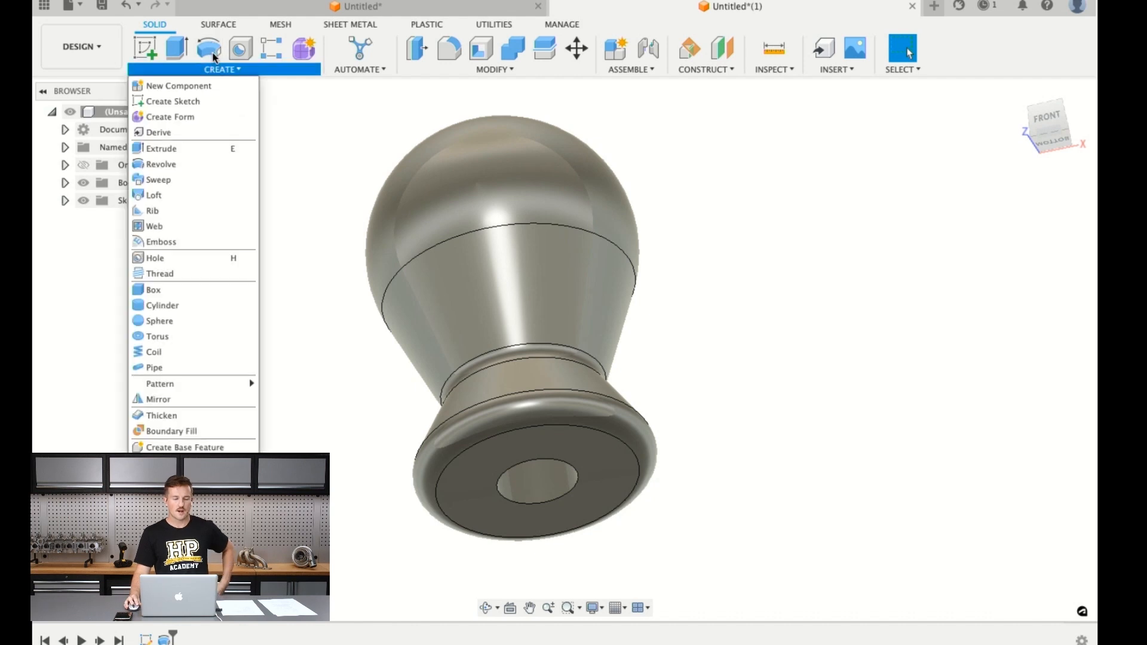
{"action": "left_click", "coordinate": [179, 273]}
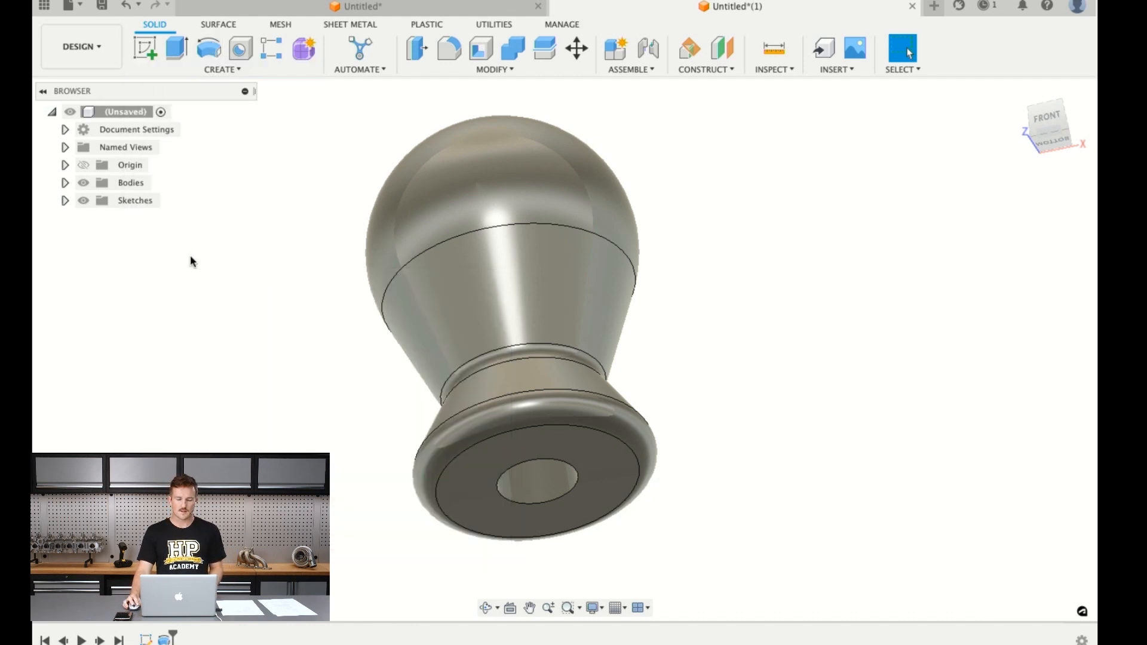
{"action": "left_click", "coordinate": [539, 472]}
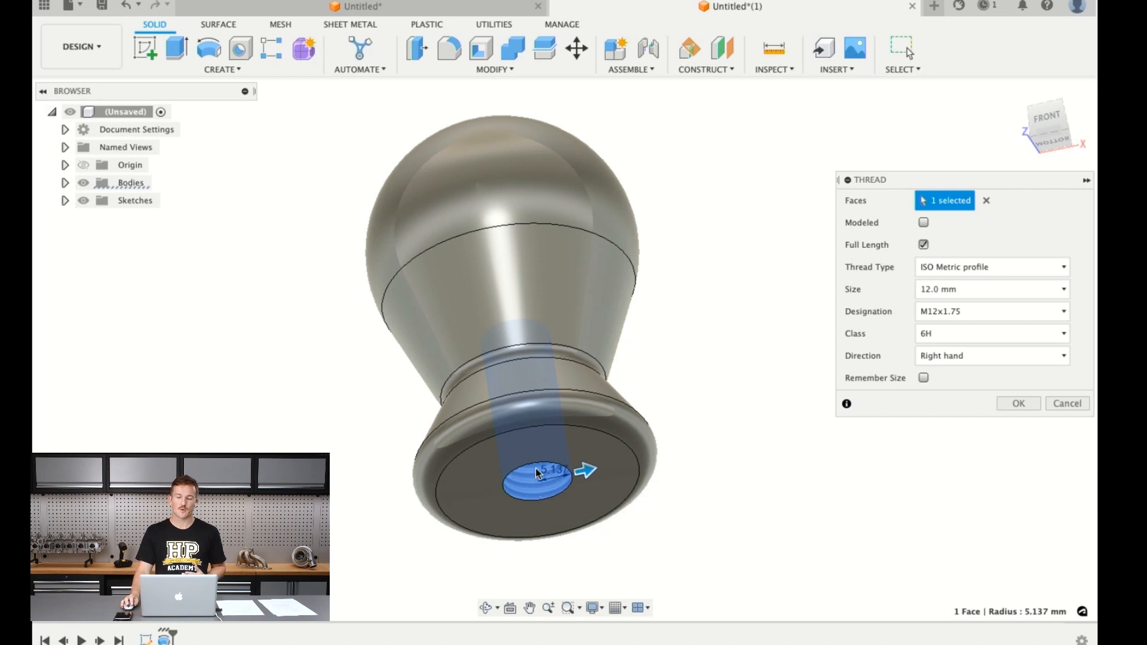
{"action": "left_click", "coordinate": [949, 302]}
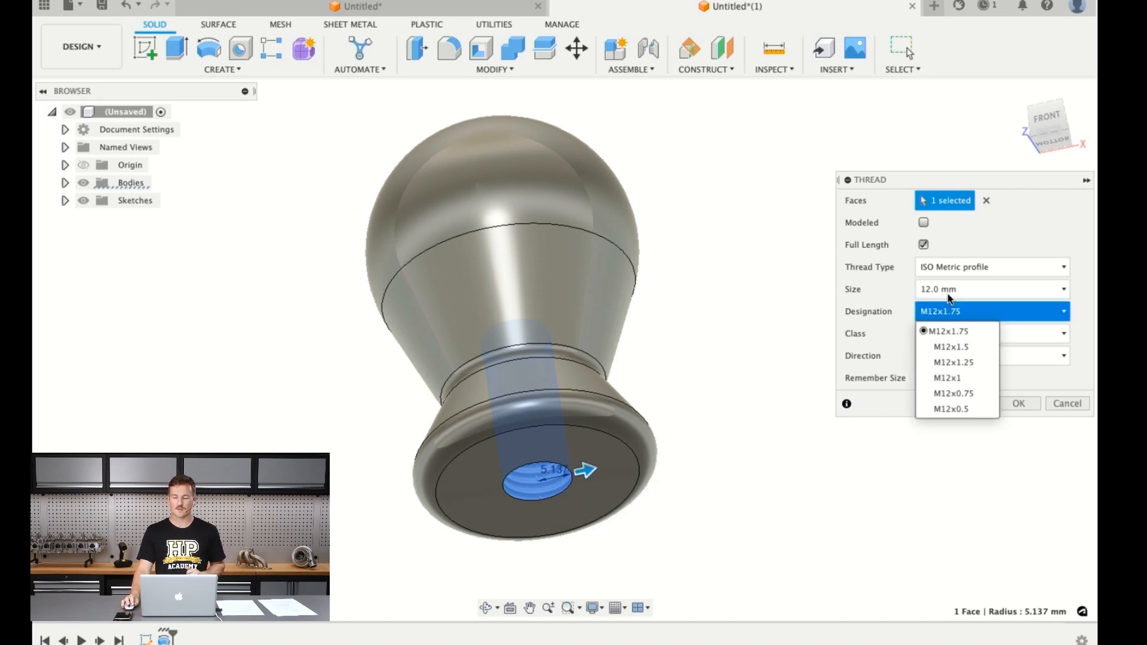
{"action": "left_click", "coordinate": [965, 362]}
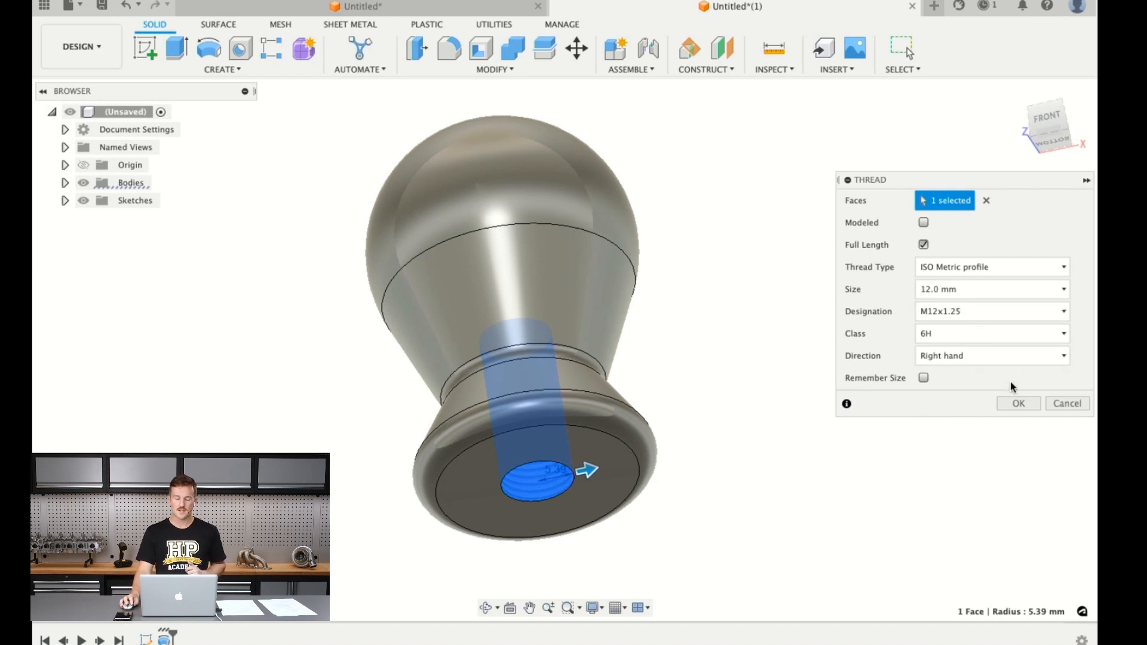
{"action": "left_click", "coordinate": [1018, 402]}
Chamfer the threaded bore's opening edge on the base with an equal distance of 1 mm
{"action": "mouse_move", "coordinate": [694, 460]}
{"action": "middle_mouse_down", "text": "shift"}
{"action": "mouse_move", "coordinate": [683, 399]}
{"action": "mouse_move", "coordinate": [690, 459]}
{"action": "middle_mouse_up", "text": "shift"}
{"action": "scroll", "coordinate": [493, 267], "scroll_direction": "down", "scroll_amount": 4}
{"action": "left_click", "coordinate": [483, 69]}
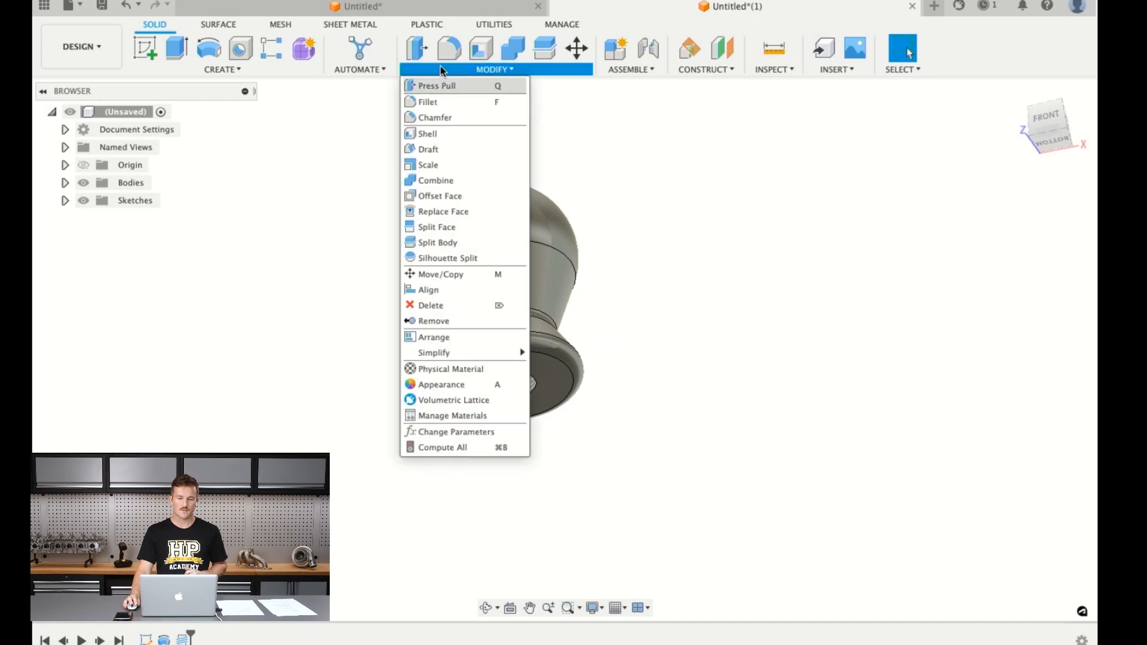
{"action": "left_click", "coordinate": [443, 117]}
{"action": "scroll", "coordinate": [528, 375], "scroll_direction": "up", "scroll_amount": 5}
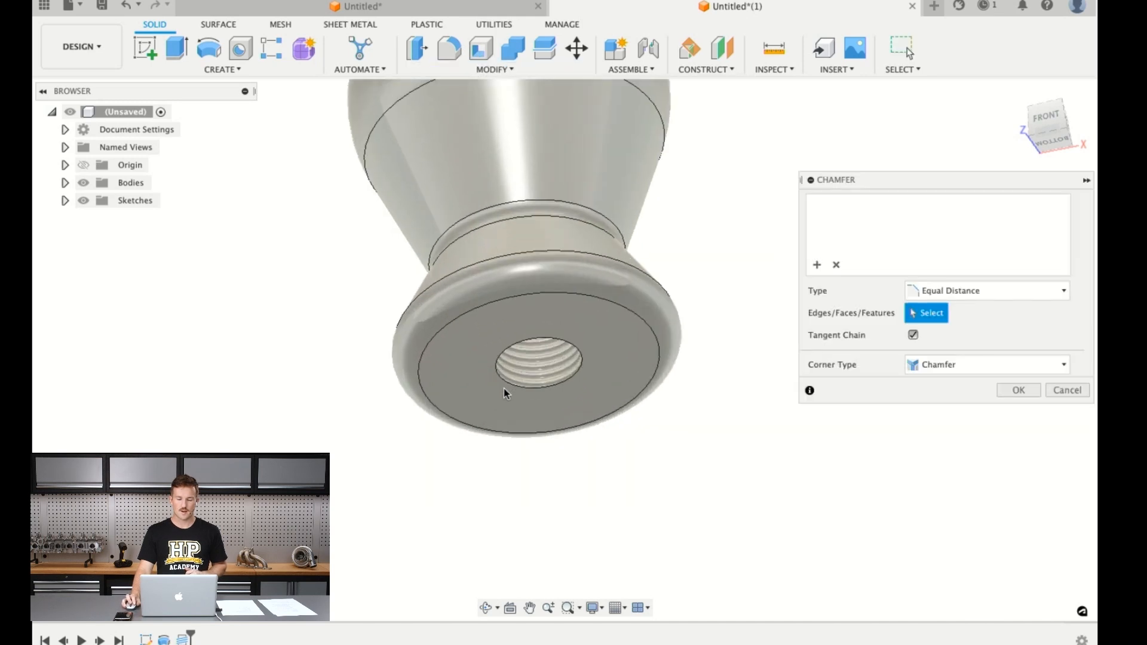
{"action": "left_click", "coordinate": [527, 375]}
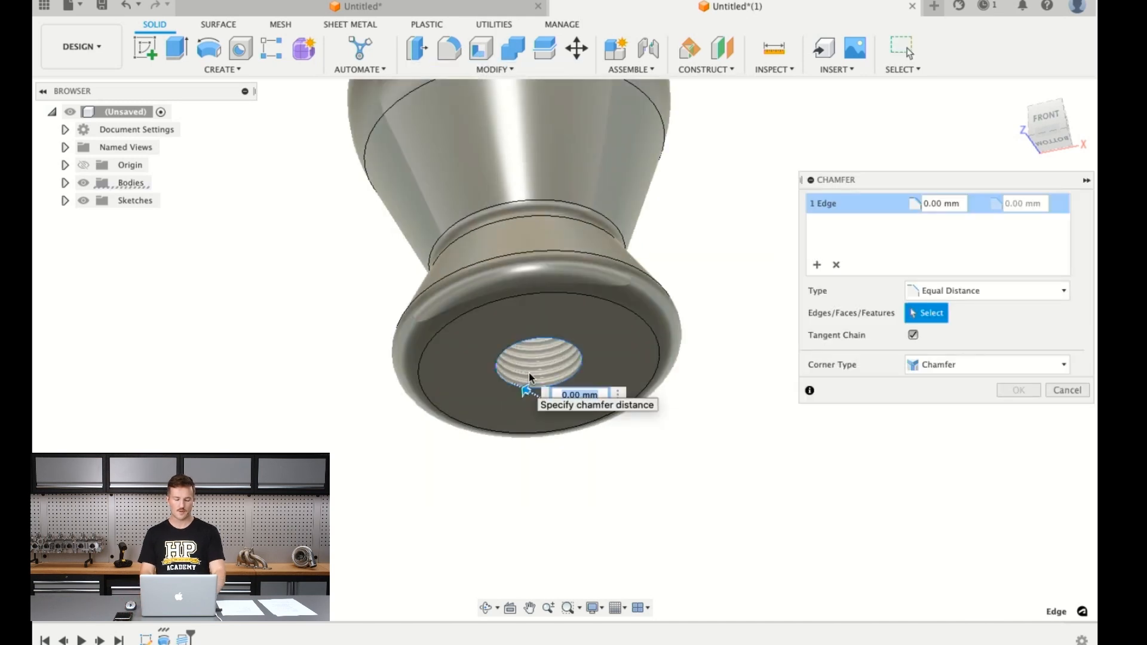
{"action": "type", "text": "1"}
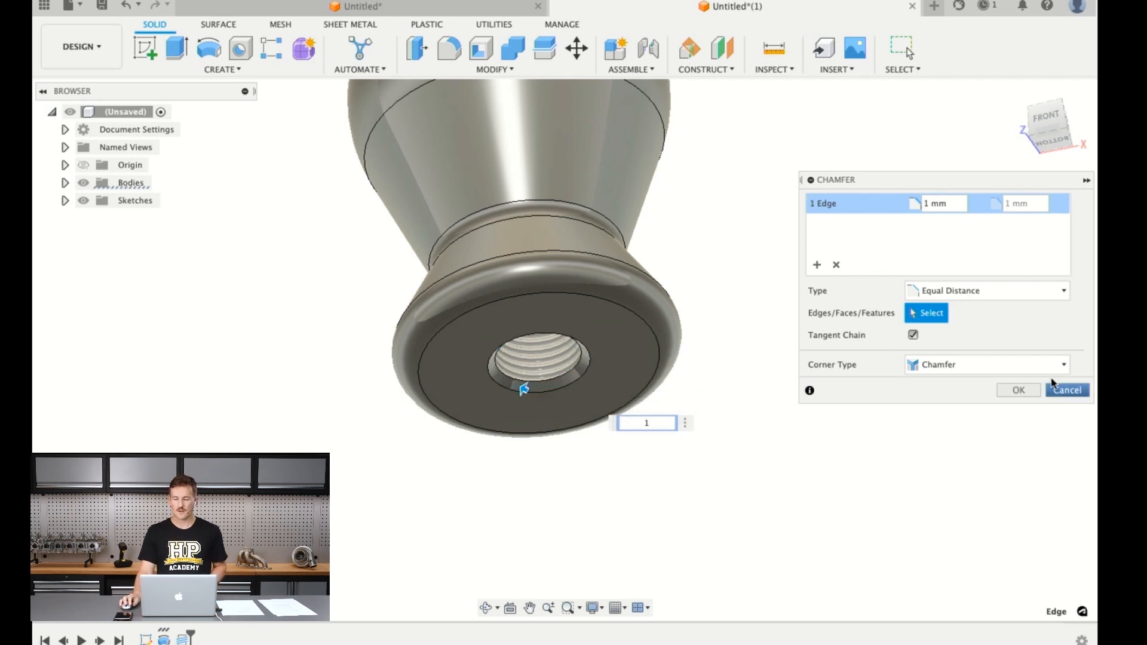
{"action": "left_click", "coordinate": [1019, 390]}
{"action": "scroll", "coordinate": [594, 437], "scroll_direction": "down", "scroll_amount": 5}
{"action": "middle_click_drag", "start_coordinate": [525, 258], "coordinate": [554, 267], "text": "shift"}
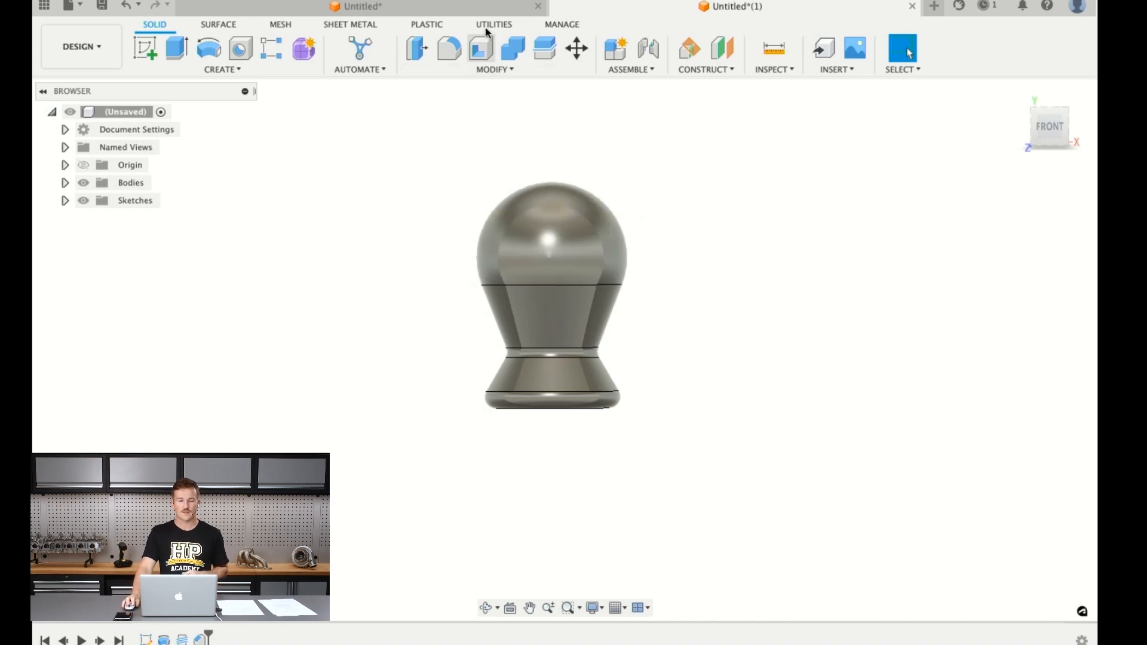
Examine the 3D Print export settings and the list of available workspaces
{"action": "left_click", "coordinate": [568, 19]}
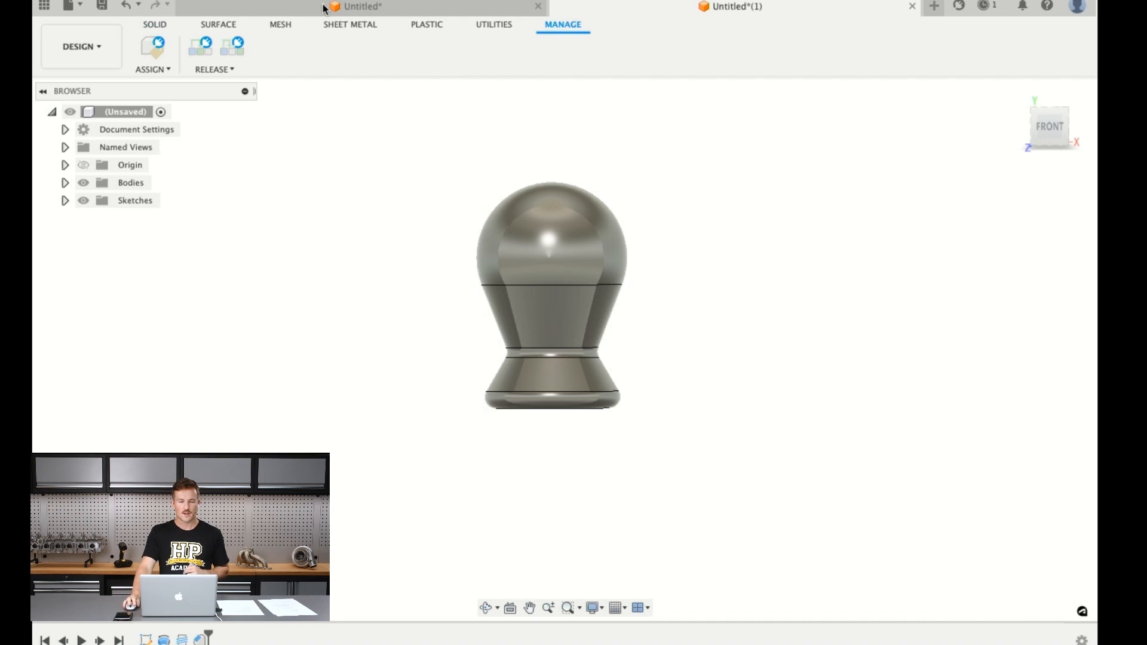
{"action": "left_click", "coordinate": [290, 23]}
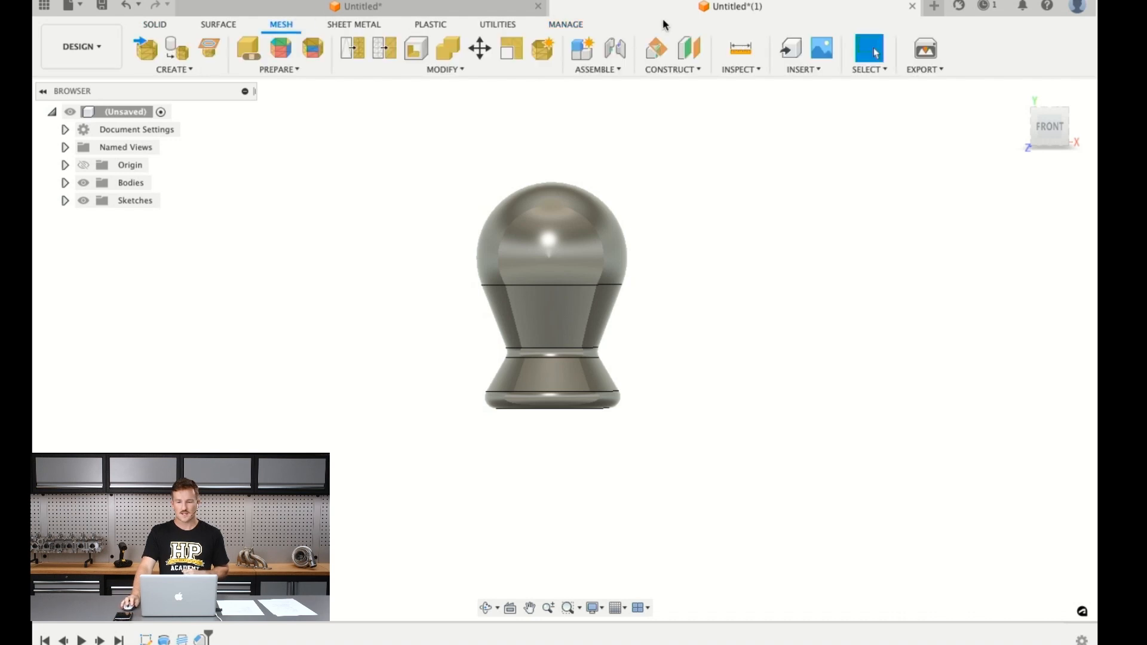
{"action": "left_click", "coordinate": [934, 57]}
{"action": "left_click", "coordinate": [933, 86]}
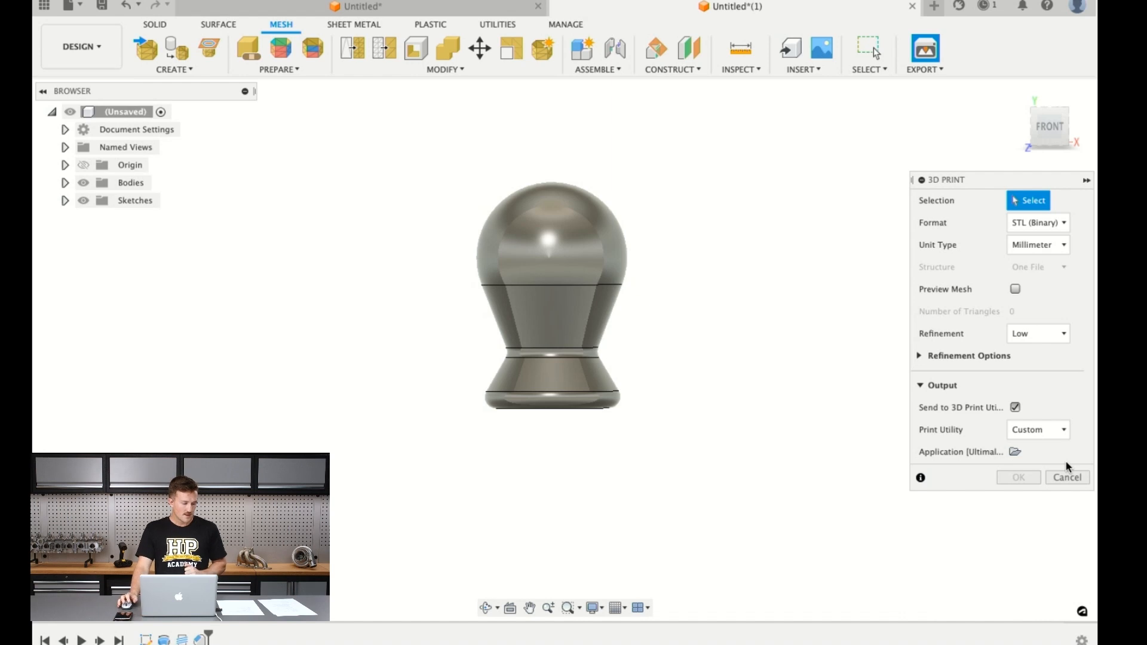
{"action": "key", "text": "Escape"}
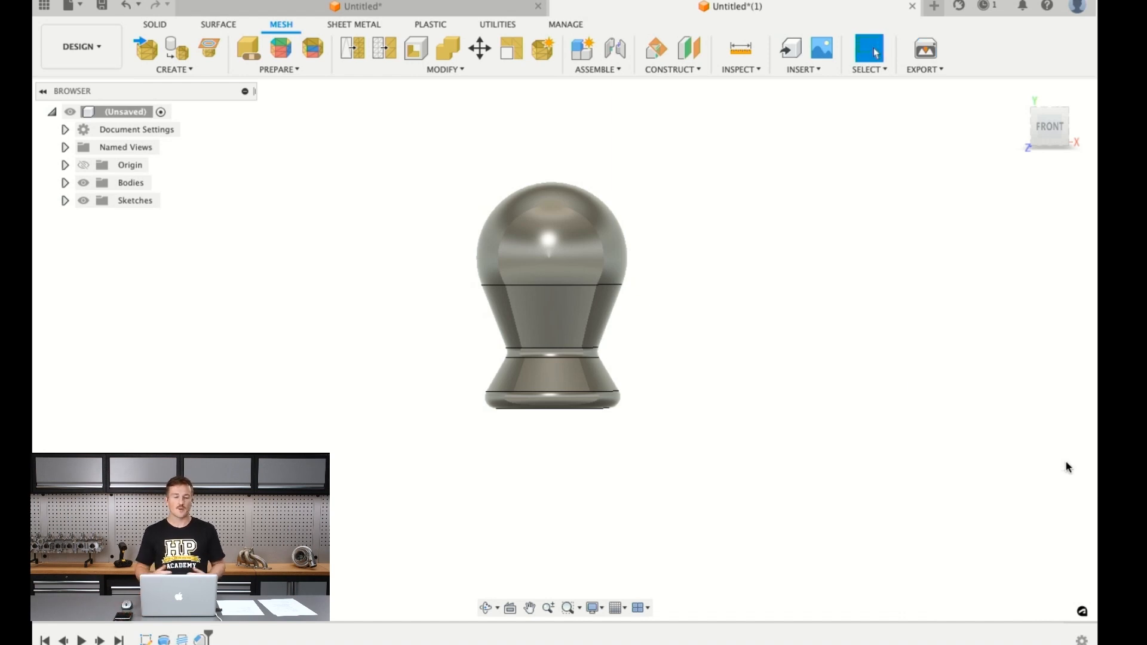
{"action": "left_click", "coordinate": [87, 48]}
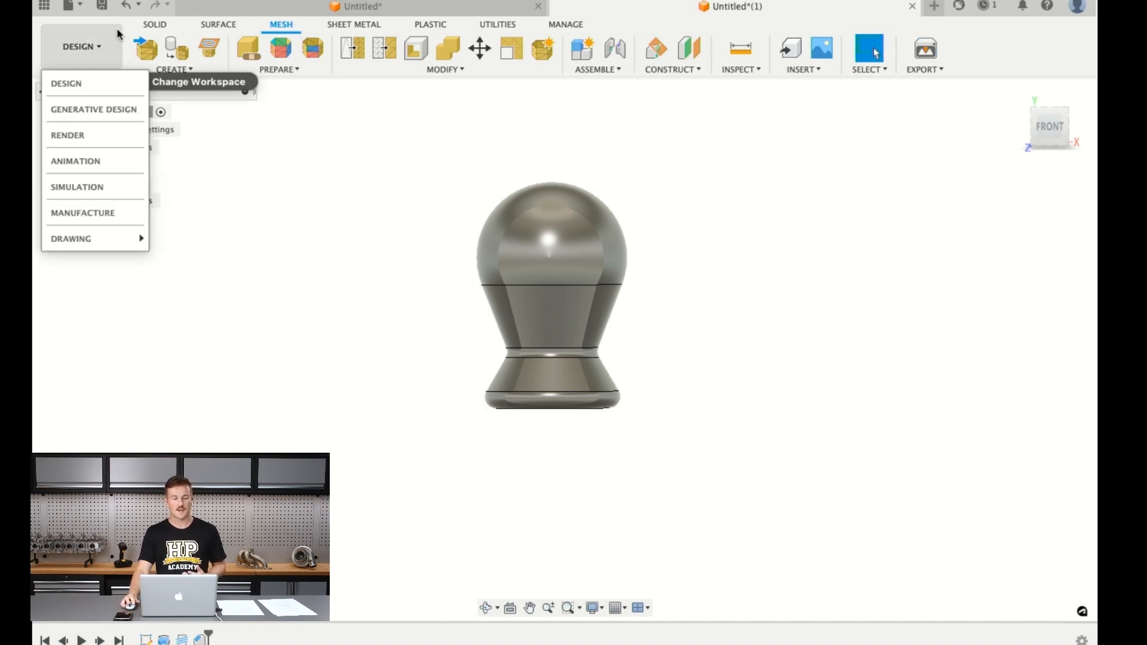
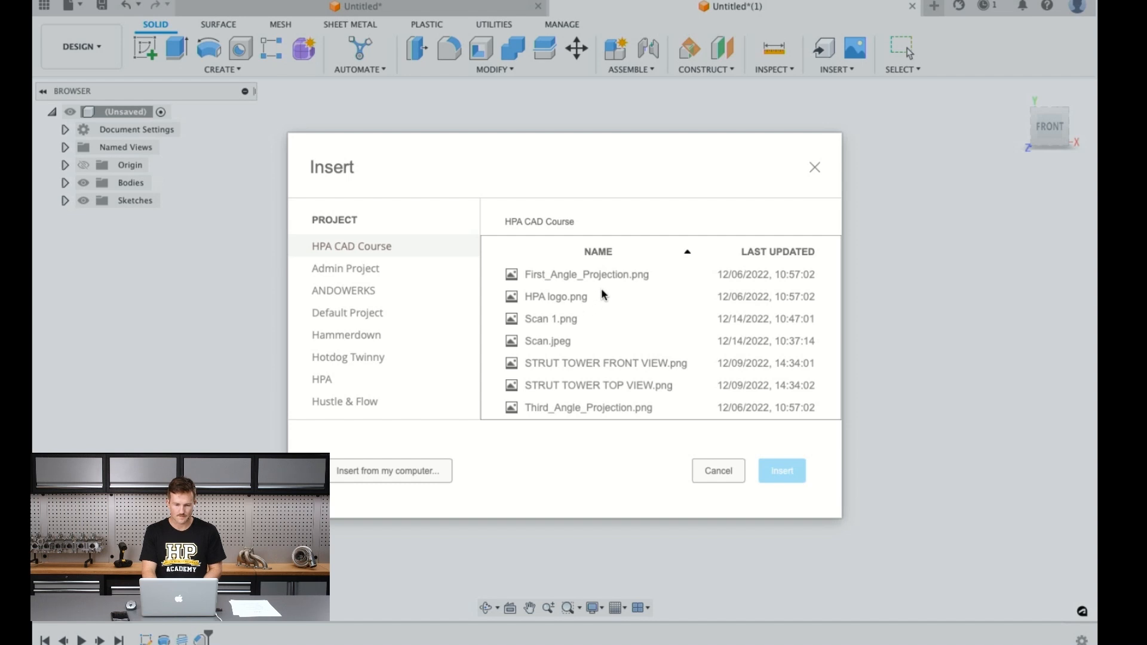
Insert STRUT TOWER FRONT VIEW.png from the HPA CAD Course project as a canvas on the front origin plane and hide the bodies
{"action": "left_click", "coordinate": [609, 363]}
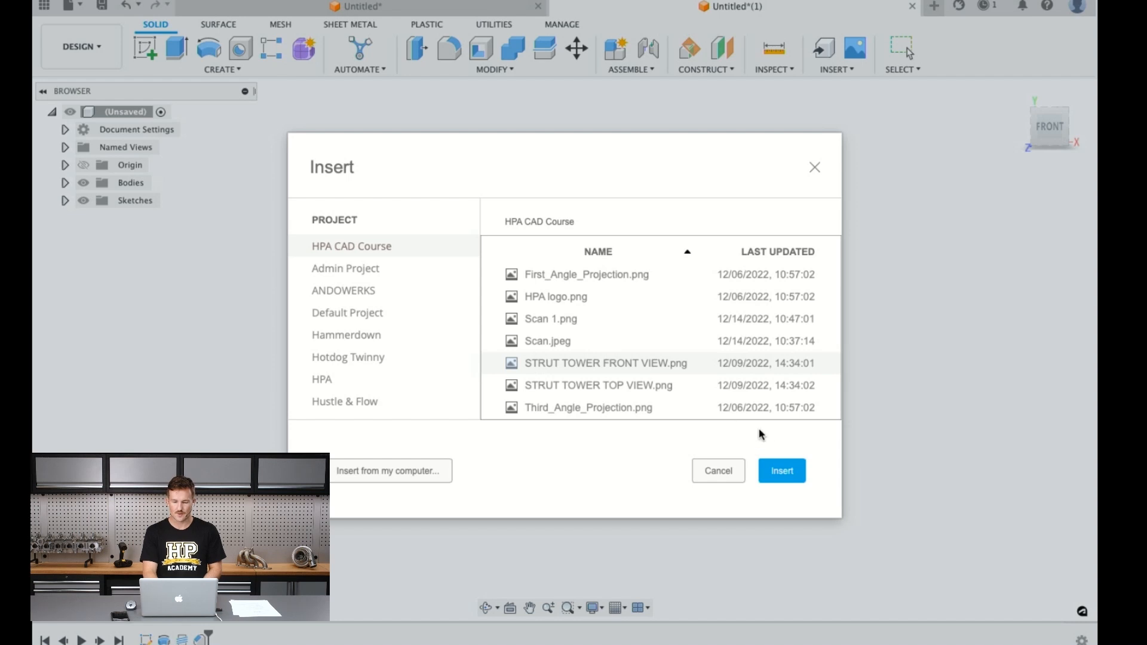
{"action": "left_click", "coordinate": [784, 470]}
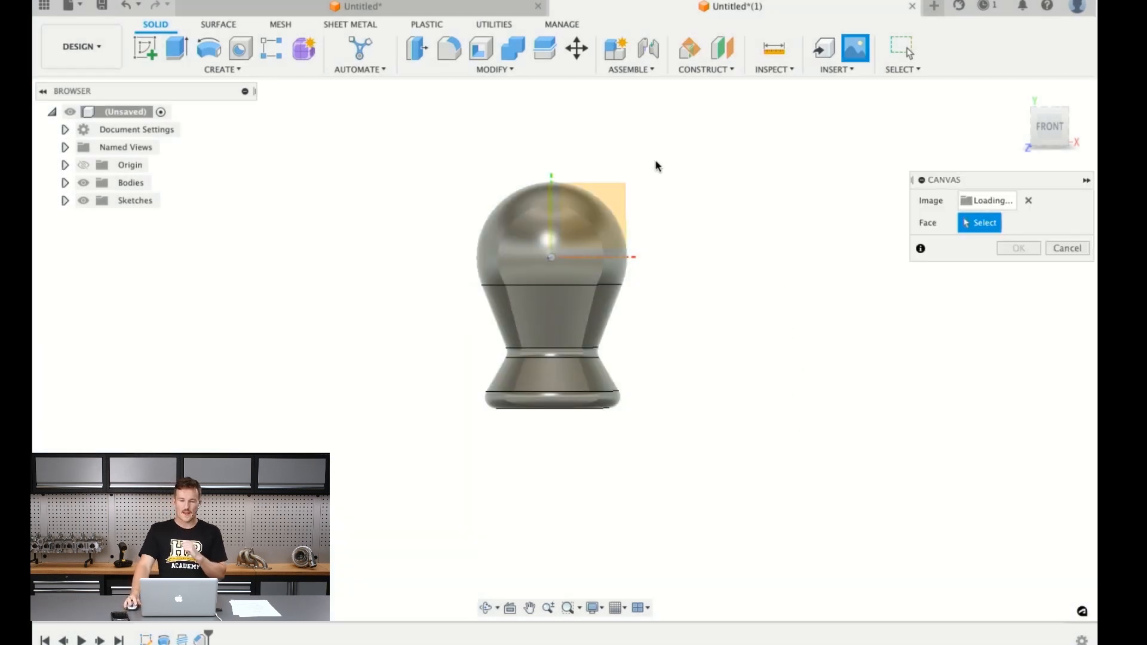
{"action": "left_click", "coordinate": [618, 186]}
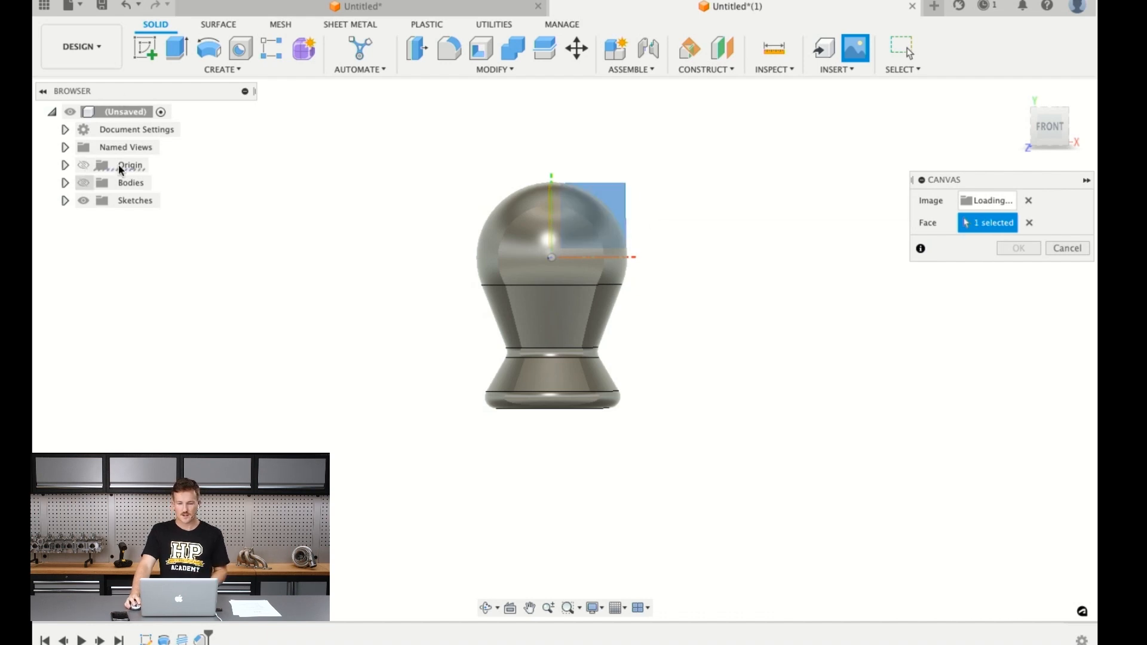
{"action": "left_click", "coordinate": [84, 182]}
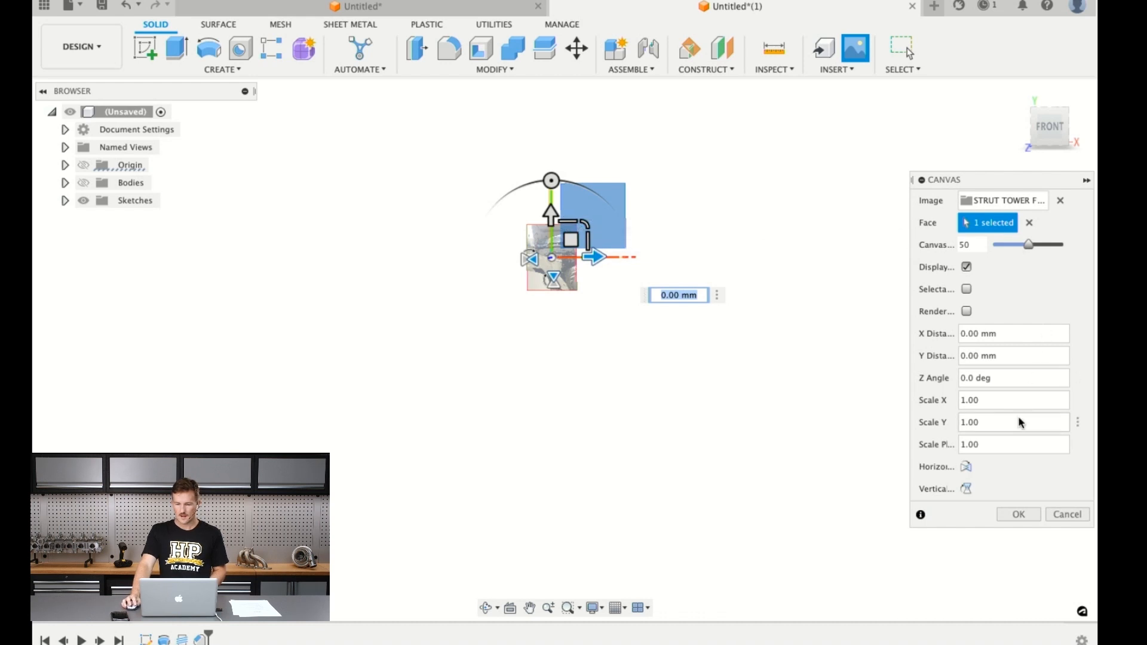
{"action": "left_click", "coordinate": [1019, 515]}
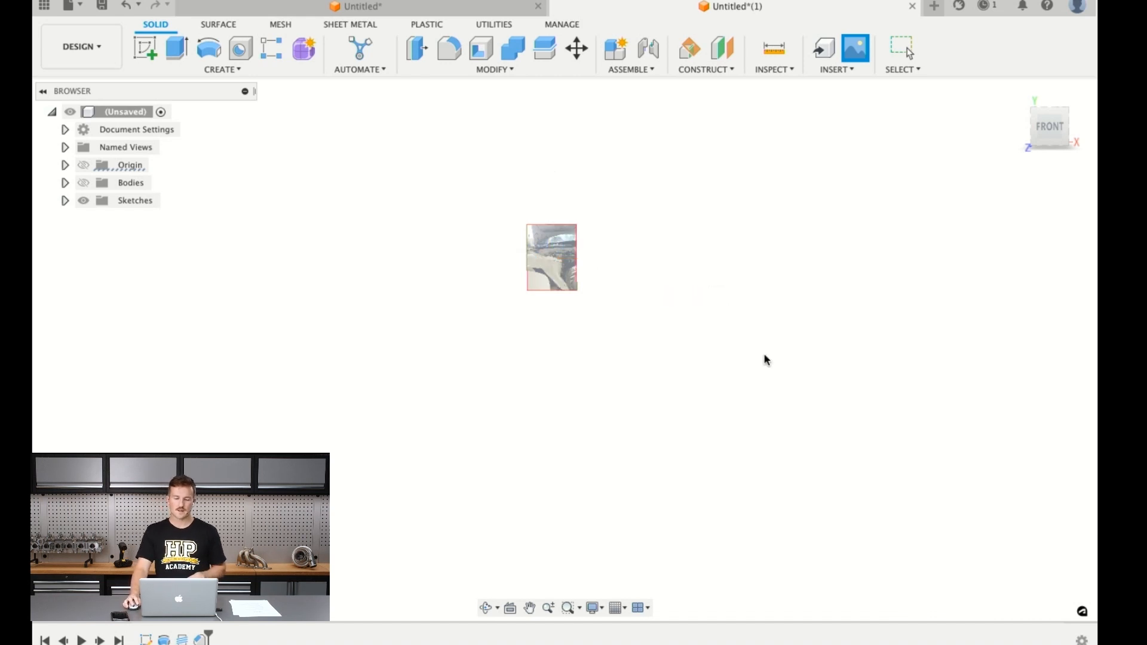
Calibrate the strut tower canvas by setting the distance from the rear stud's tip to its nut's base to 20 mm
{"action": "scroll", "coordinate": [561, 220], "scroll_direction": "up", "scroll_amount": 10}
{"action": "scroll", "coordinate": [510, 382], "scroll_direction": "up", "scroll_amount": 5}
{"action": "scroll", "coordinate": [512, 397], "scroll_direction": "down", "scroll_amount": 5}
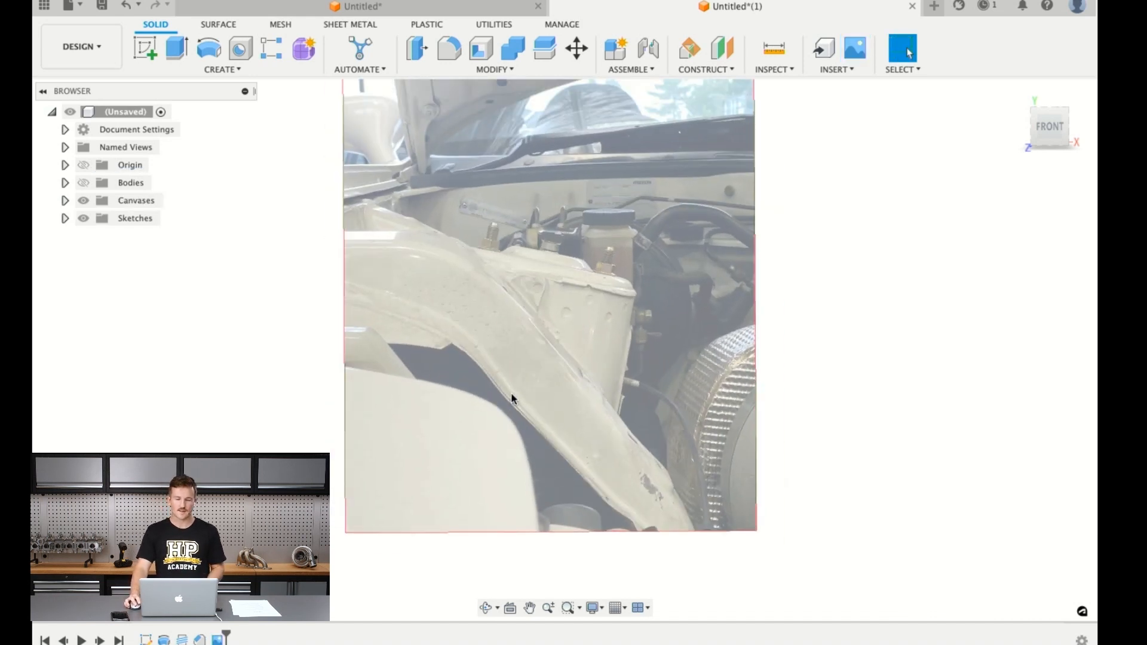
{"action": "scroll", "coordinate": [556, 153], "scroll_direction": "up", "scroll_amount": 5}
{"action": "scroll", "coordinate": [556, 153], "scroll_direction": "down", "scroll_amount": 3}
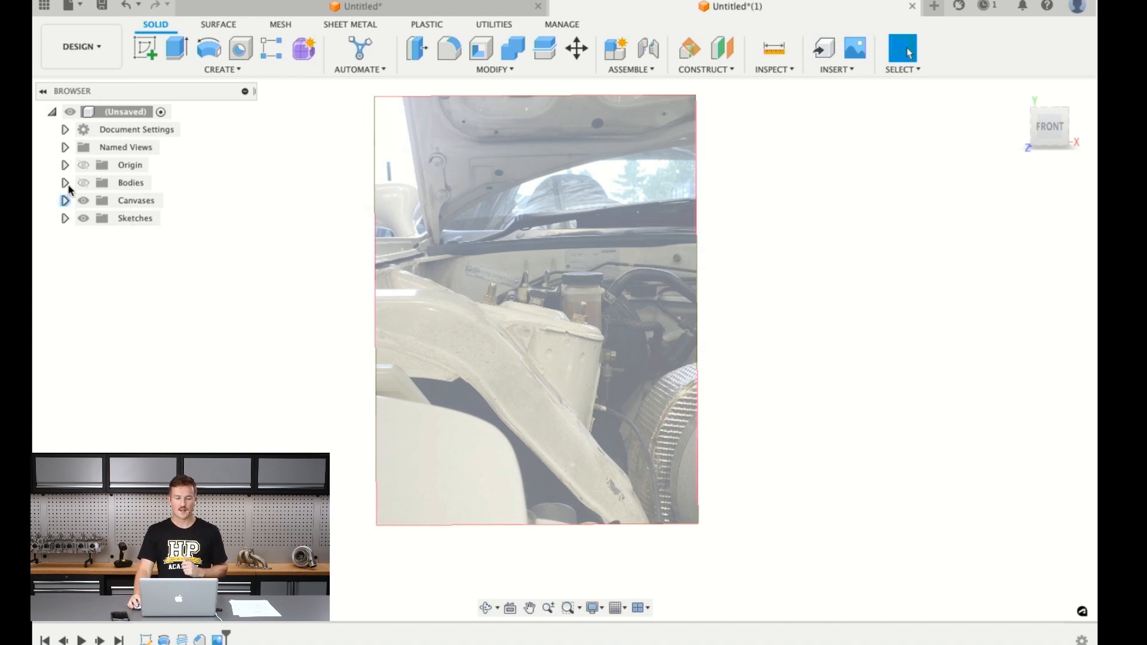
{"action": "left_click", "coordinate": [65, 201]}
{"action": "right_click", "coordinate": [143, 218]}
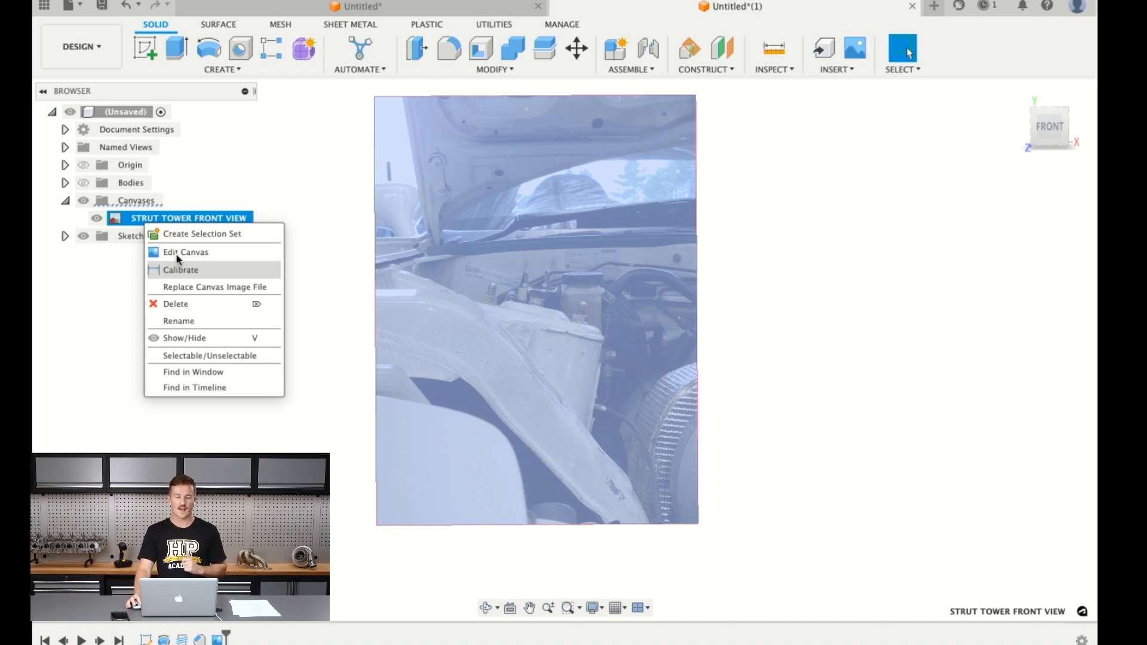
{"action": "left_click", "coordinate": [181, 269]}
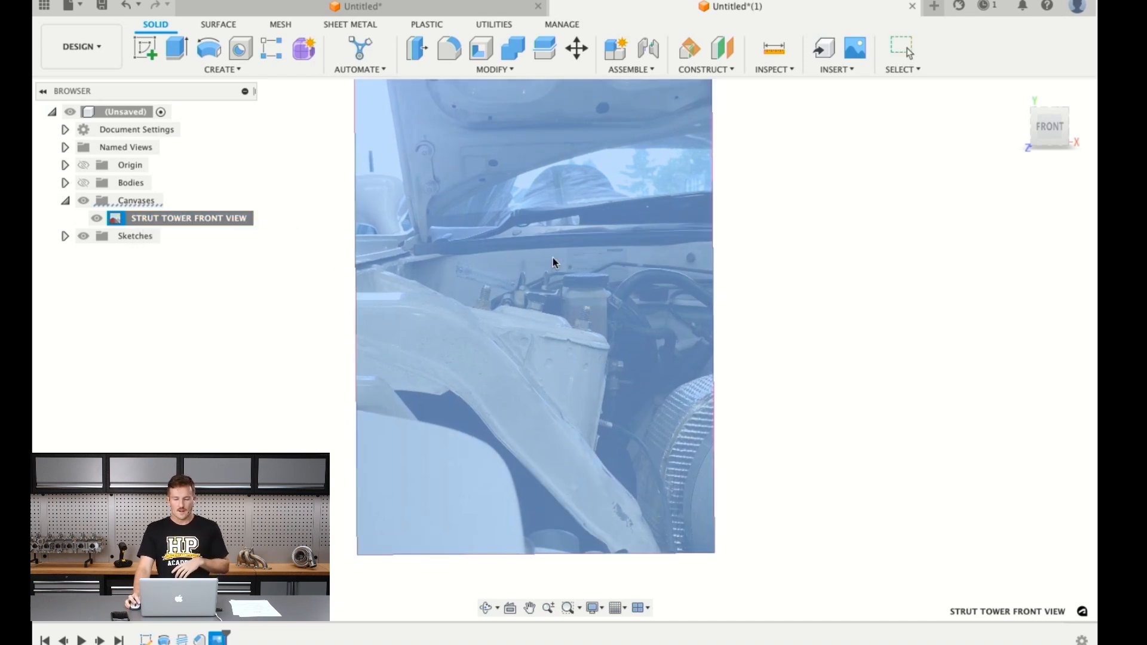
{"action": "scroll", "coordinate": [553, 257], "scroll_direction": "up", "scroll_amount": 10}
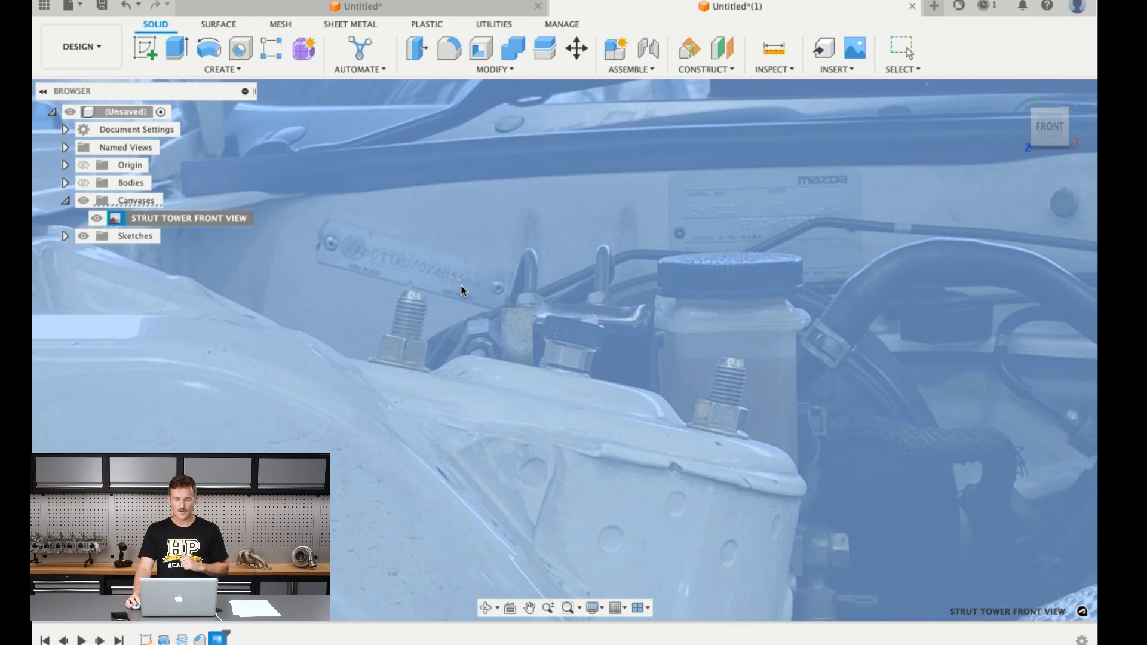
{"action": "left_click", "coordinate": [417, 279]}
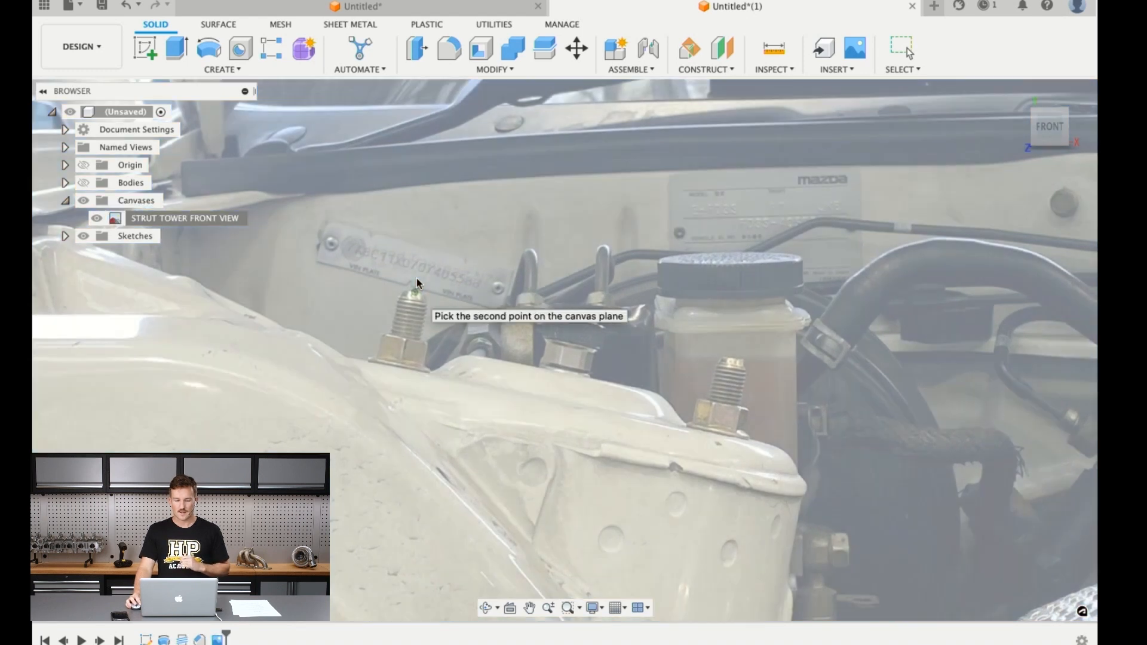
{"action": "left_click", "coordinate": [399, 351]}
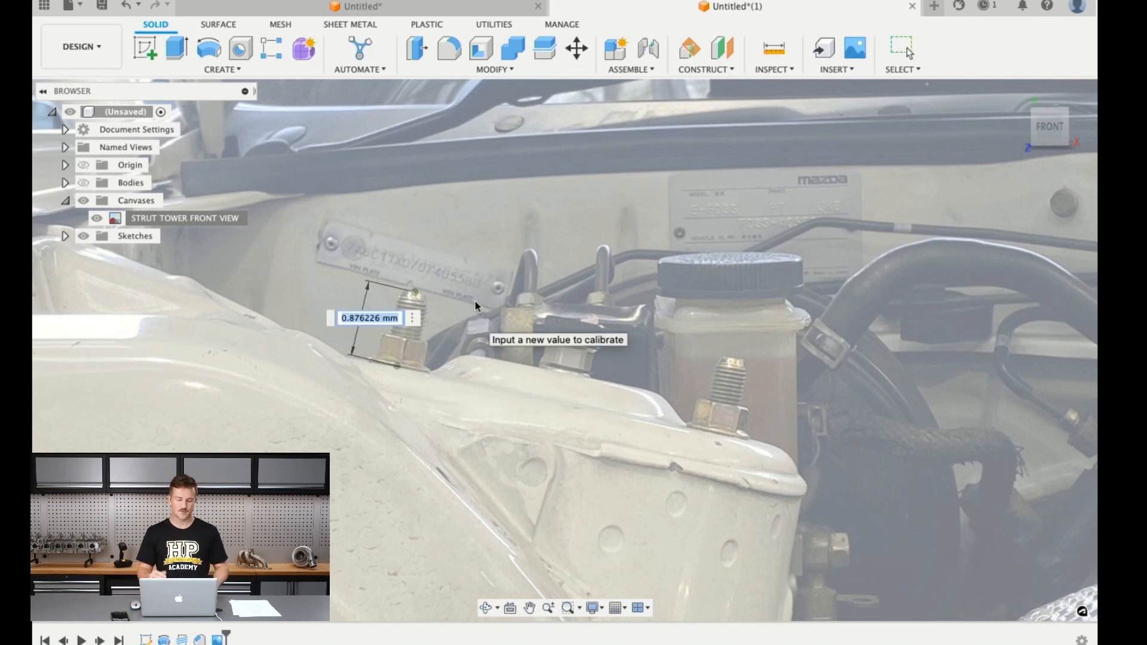
{"action": "type", "text": "20"}
{"action": "key", "text": "Return"}
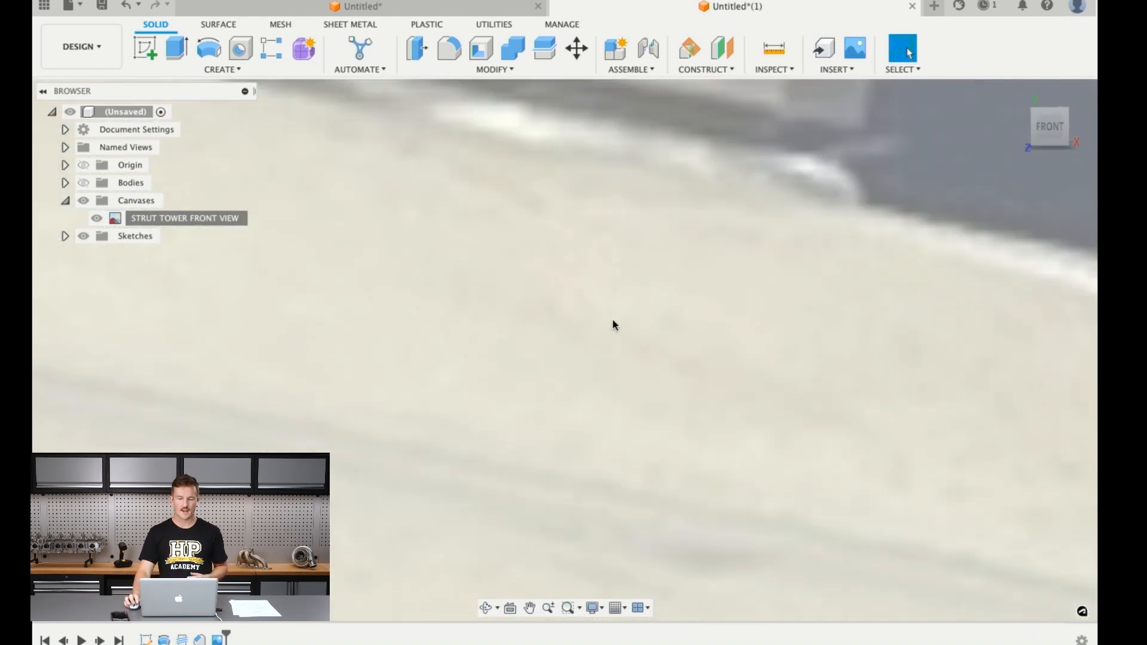
Create a sketch on the front origin plane over the canvas and finish it without drawing anything
{"action": "scroll", "coordinate": [633, 293], "scroll_direction": "down", "scroll_amount": 10}
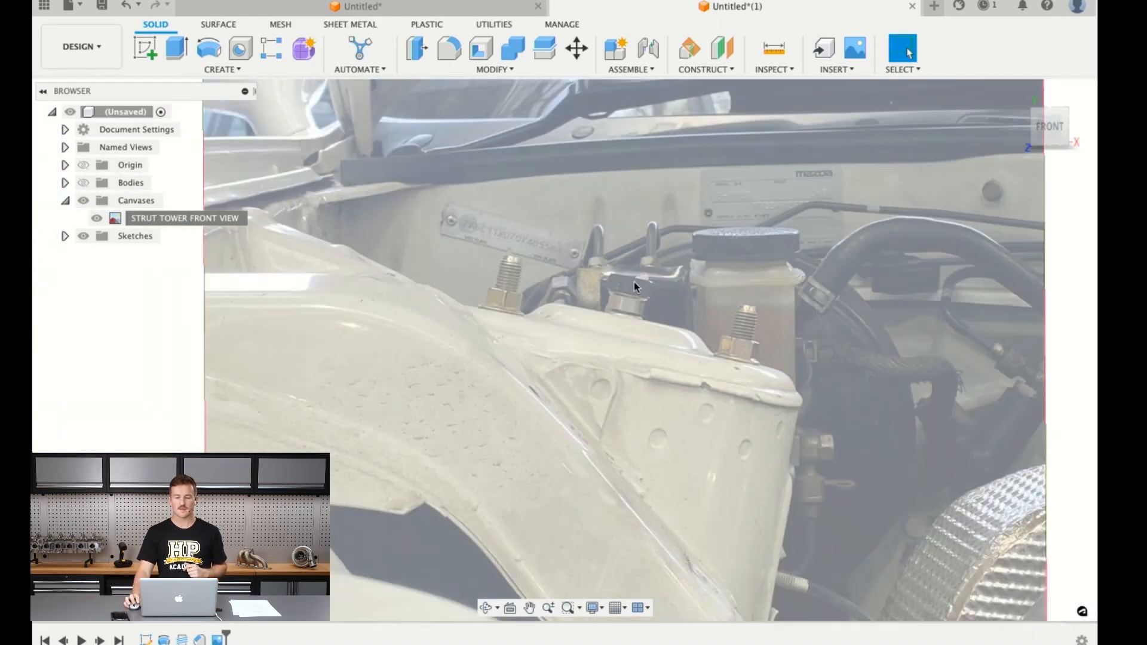
{"action": "scroll", "coordinate": [635, 284], "scroll_direction": "down", "scroll_amount": 5}
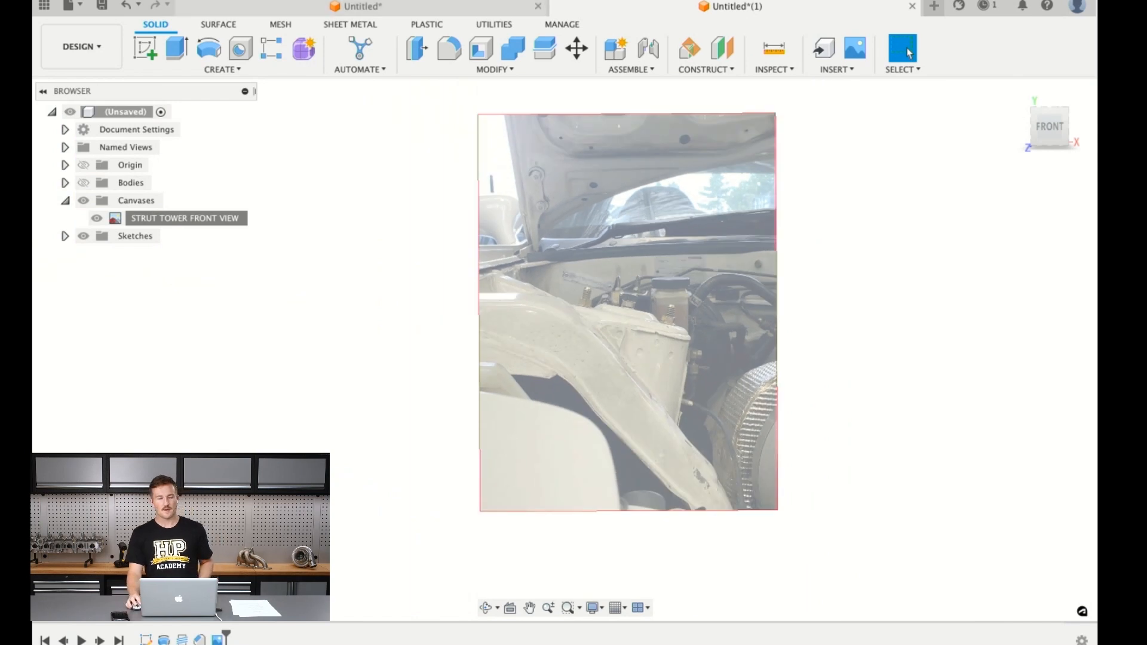
{"action": "left_click", "coordinate": [145, 48]}
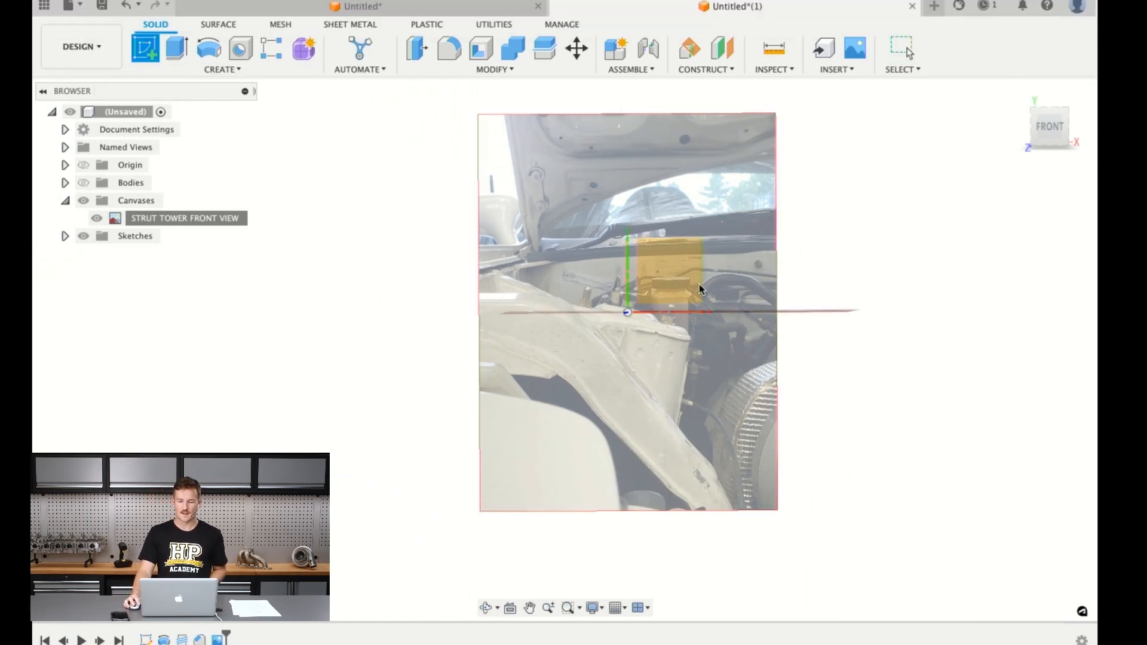
{"action": "left_click", "coordinate": [699, 285]}
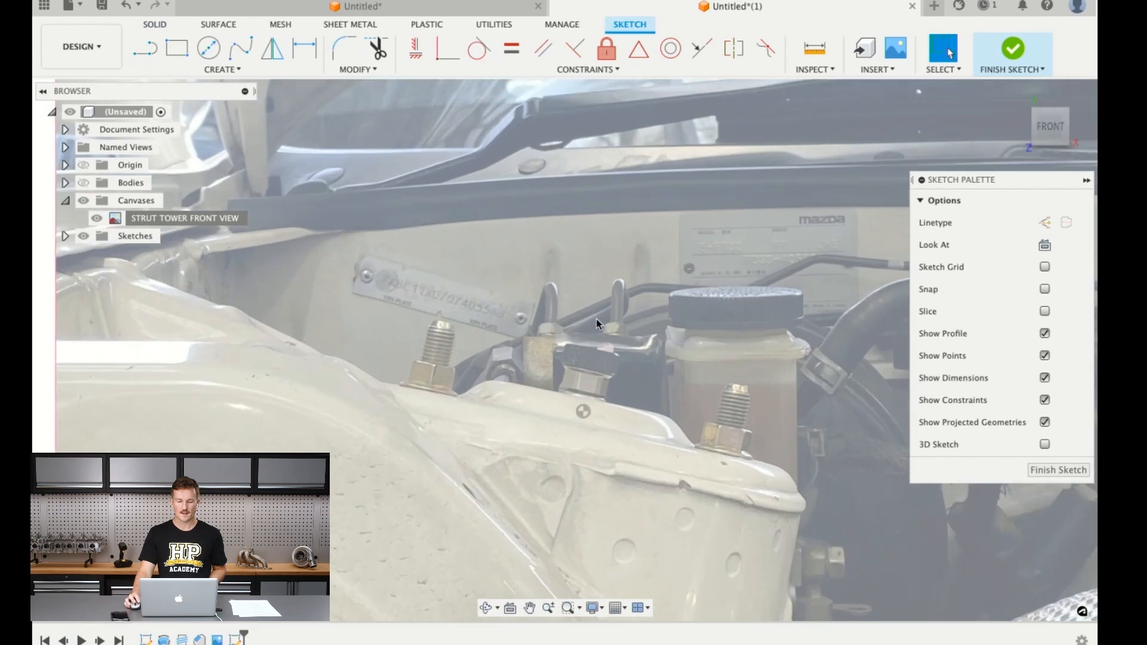
{"action": "left_click", "coordinate": [1013, 48]}
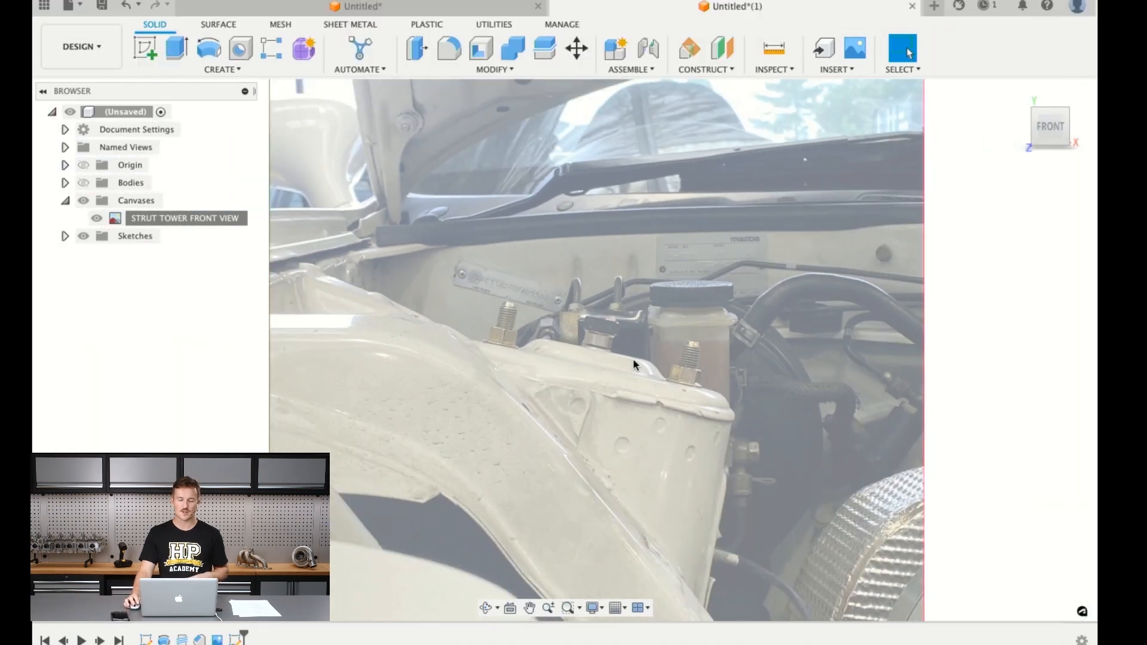
{"action": "scroll", "coordinate": [458, 341], "scroll_direction": "down", "scroll_amount": 4}
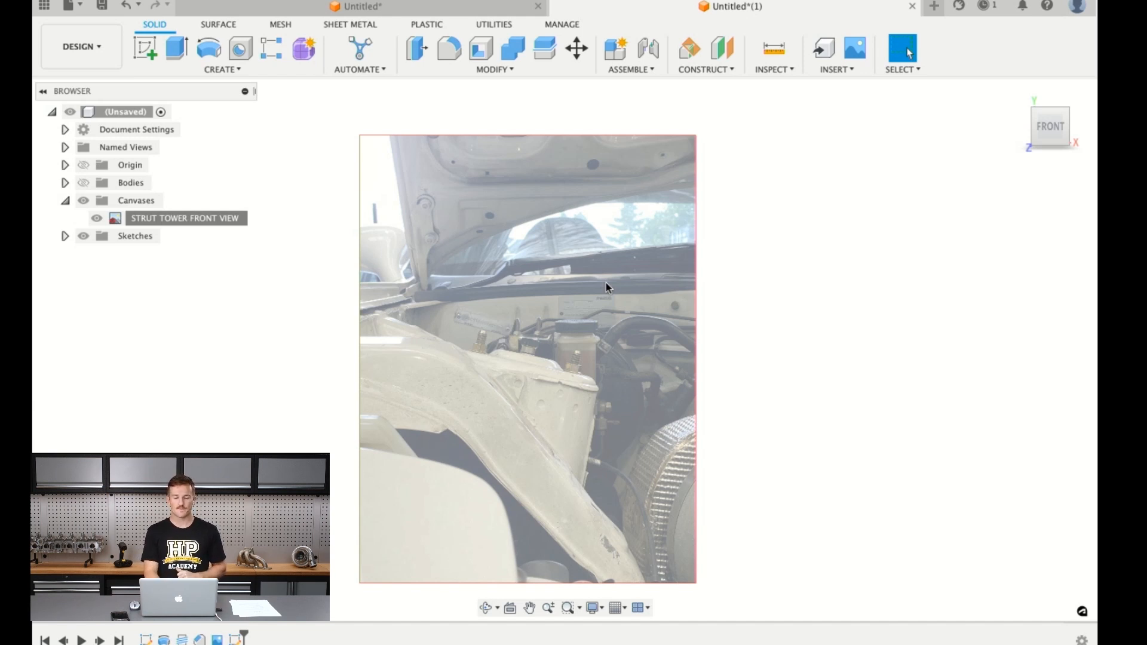
Show the knob body again and hide the canvases
{"action": "key", "text": "ctrl+Left"}
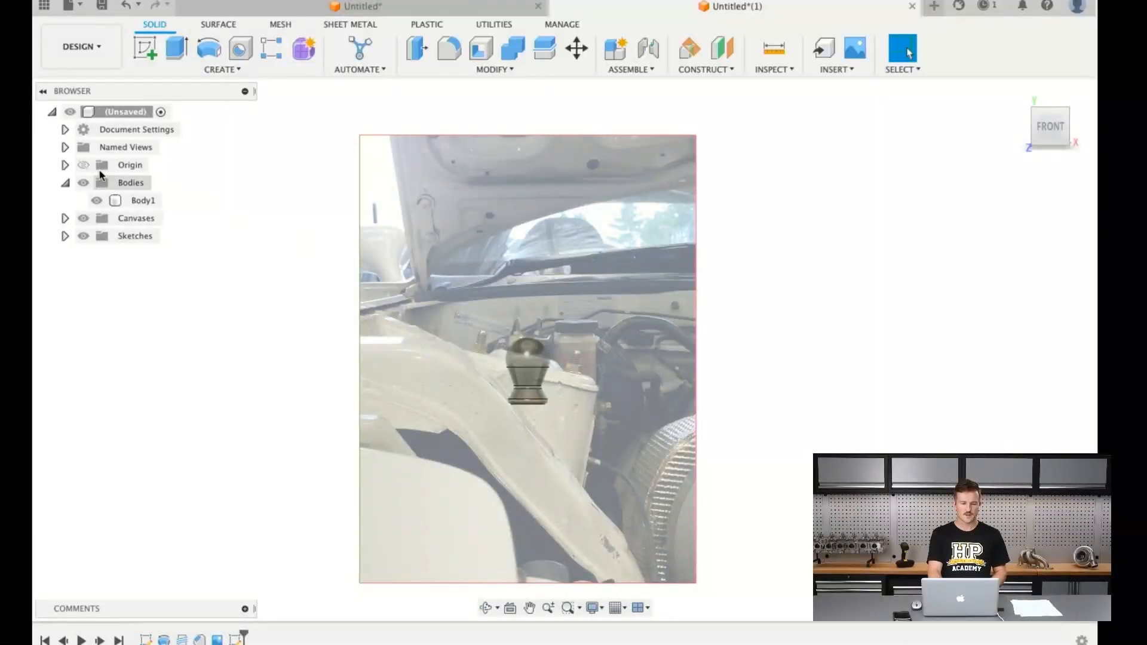
{"action": "left_click", "coordinate": [84, 216]}
{"action": "scroll", "coordinate": [702, 356], "scroll_direction": "up", "scroll_amount": 5}
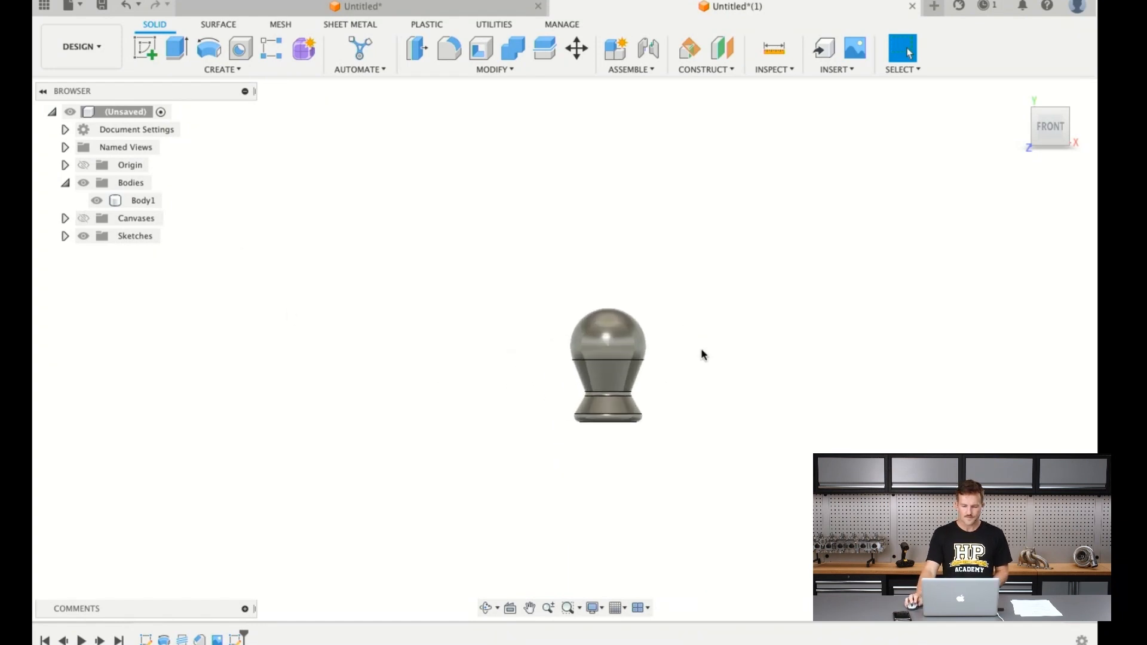
{"action": "middle_click_drag", "start_coordinate": [638, 352], "coordinate": [634, 354], "text": "shift"}
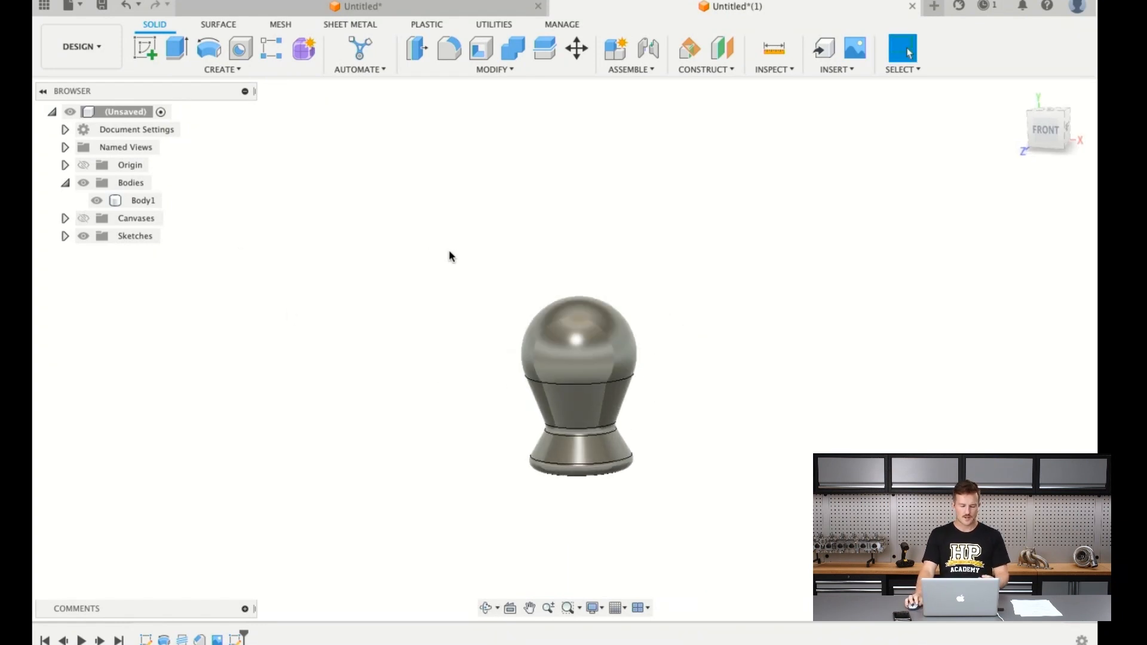
Open the Appearance settings for the knob body and look through the available appearances
{"action": "right_click", "coordinate": [158, 197]}
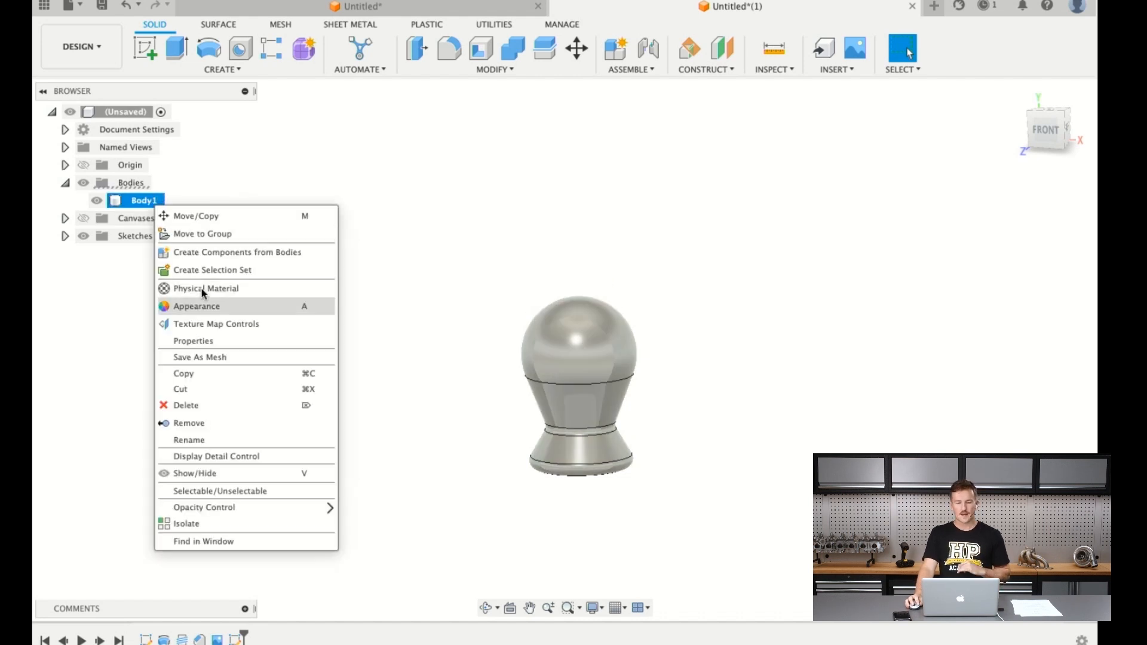
{"action": "key", "text": "Escape"}
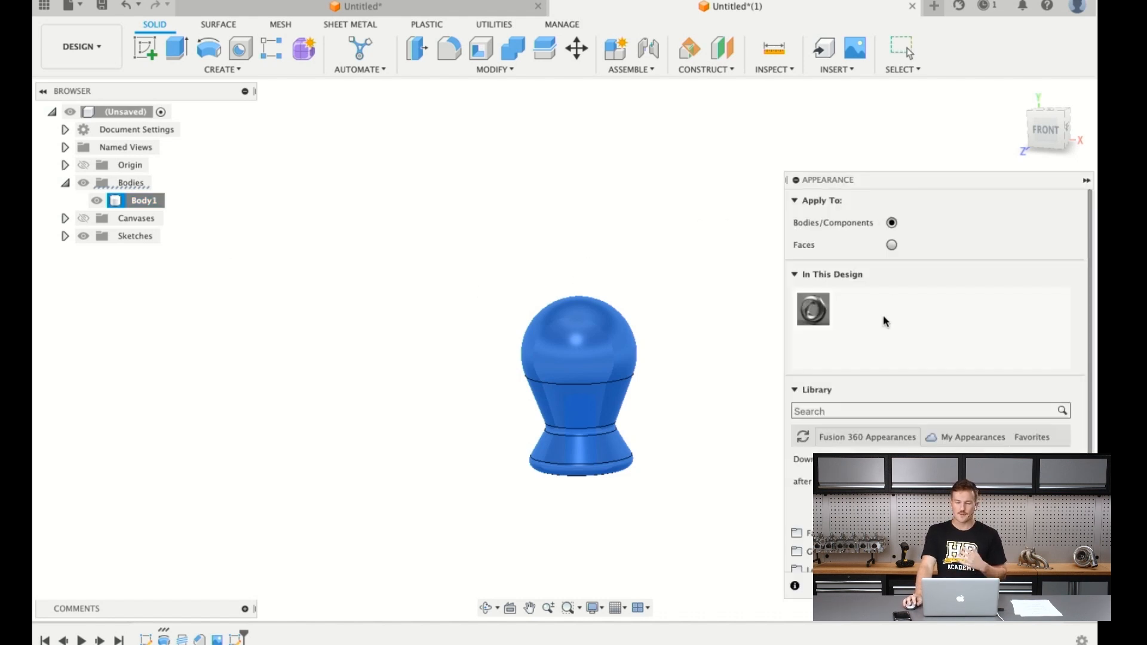
{"action": "scroll", "coordinate": [885, 321], "scroll_direction": "down", "scroll_amount": 5}
{"action": "scroll", "coordinate": [866, 318], "scroll_direction": "up", "scroll_amount": 5}
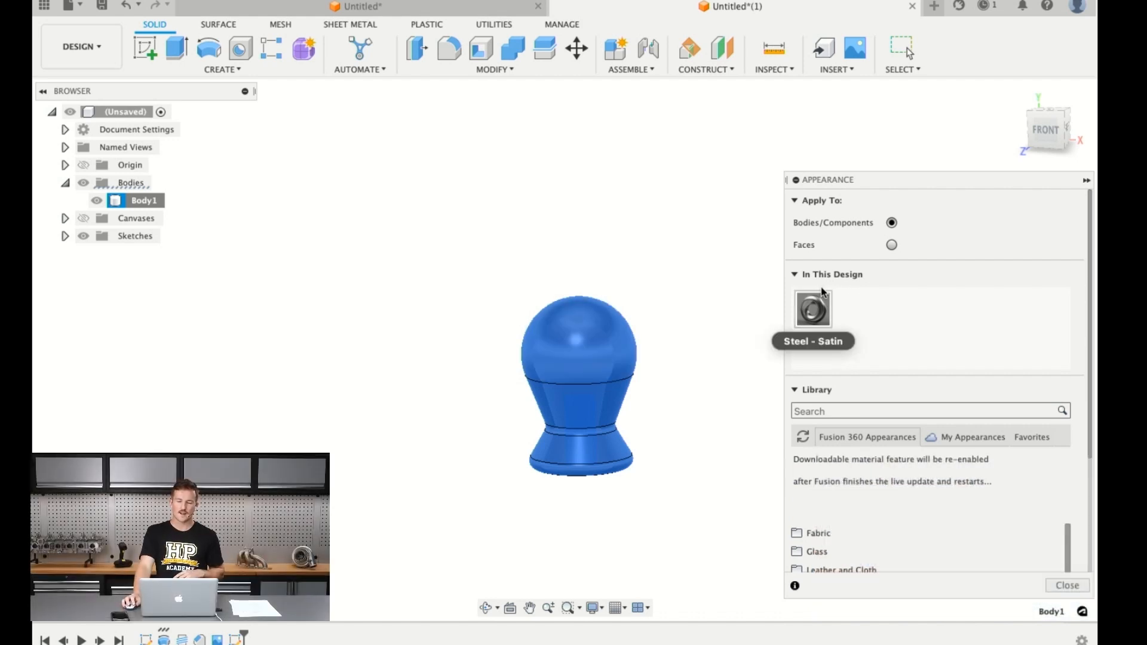
{"action": "scroll", "coordinate": [827, 299], "scroll_direction": "down", "scroll_amount": 5}
{"action": "scroll", "coordinate": [833, 274], "scroll_direction": "up", "scroll_amount": 5}
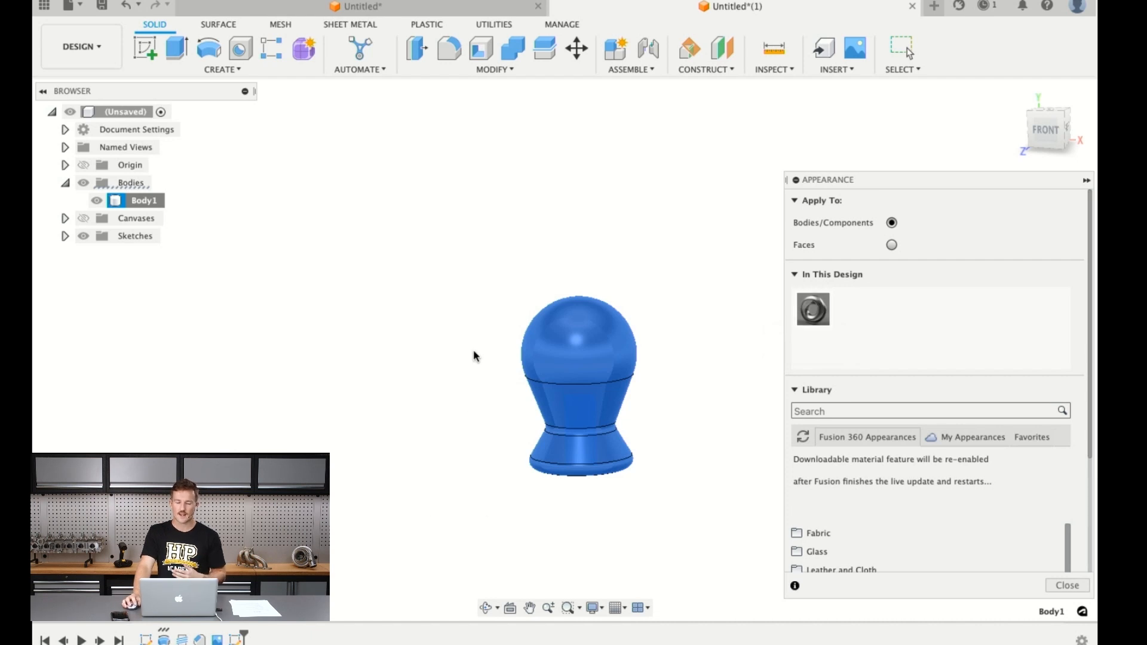
Duplicate the Steel - Satin appearance in the design and set the copy's colour to red (255, 0, 0)
{"action": "right_click", "coordinate": [819, 308]}
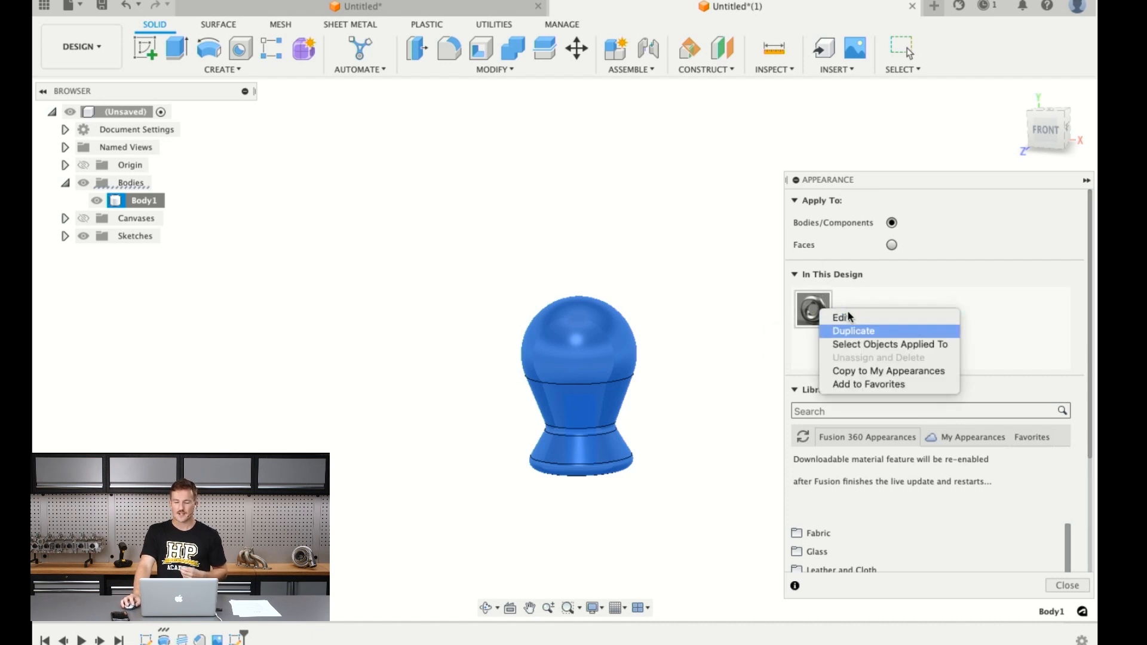
{"action": "left_click", "coordinate": [854, 330]}
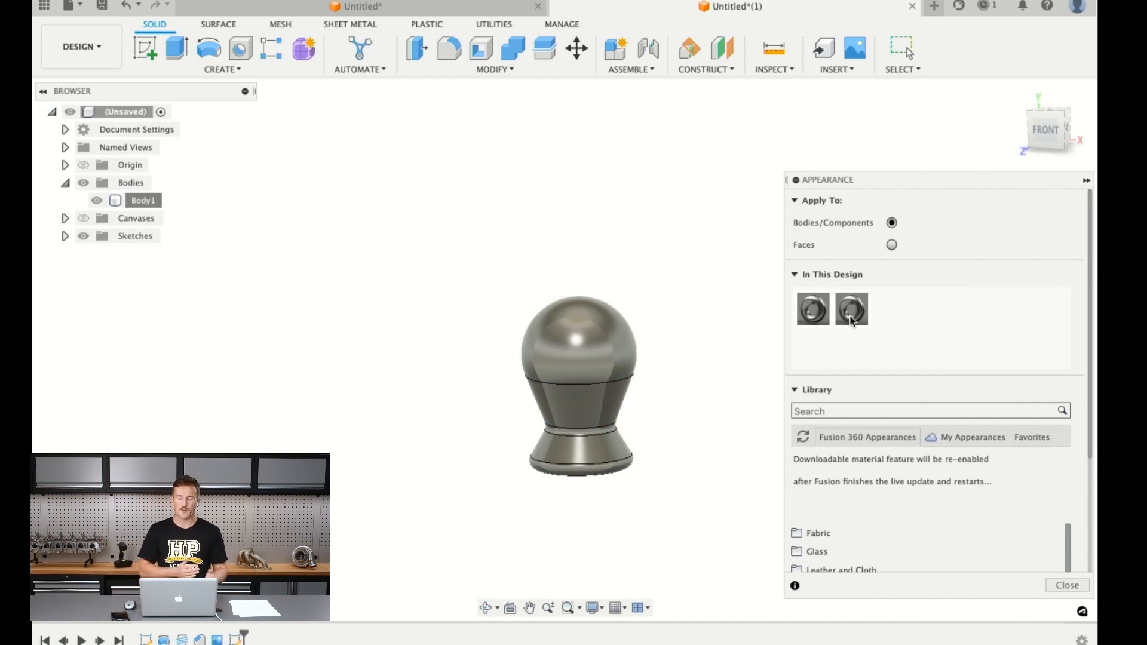
{"action": "right_click", "coordinate": [852, 321]}
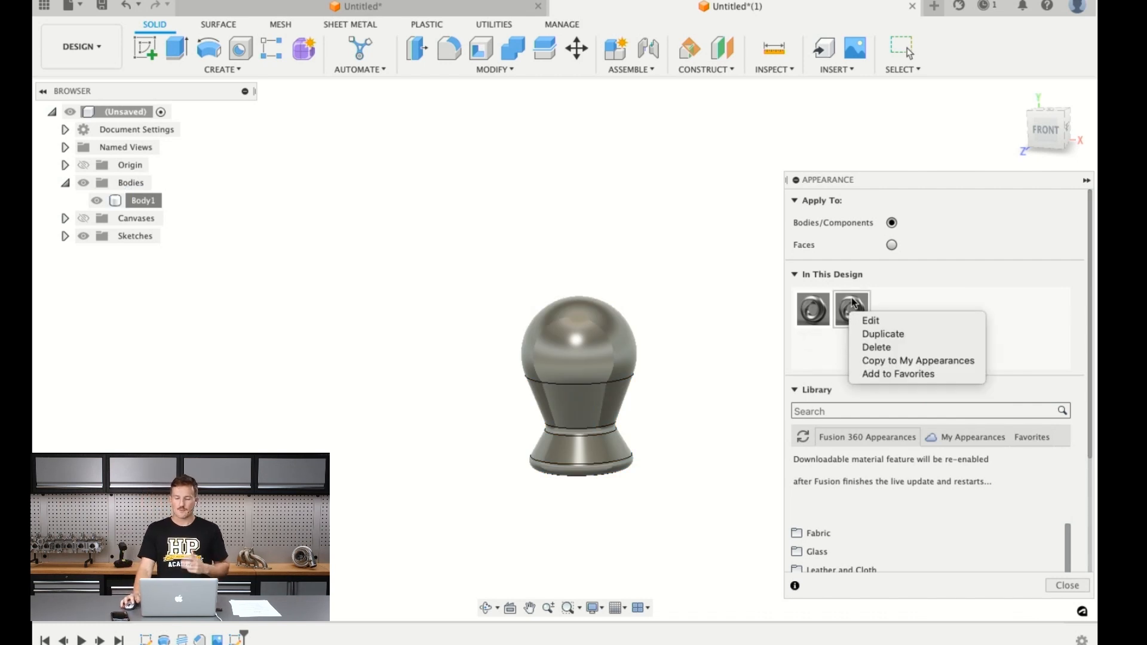
{"action": "left_click", "coordinate": [879, 314]}
{"action": "left_click_drag", "start_coordinate": [768, 287], "coordinate": [735, 283]}
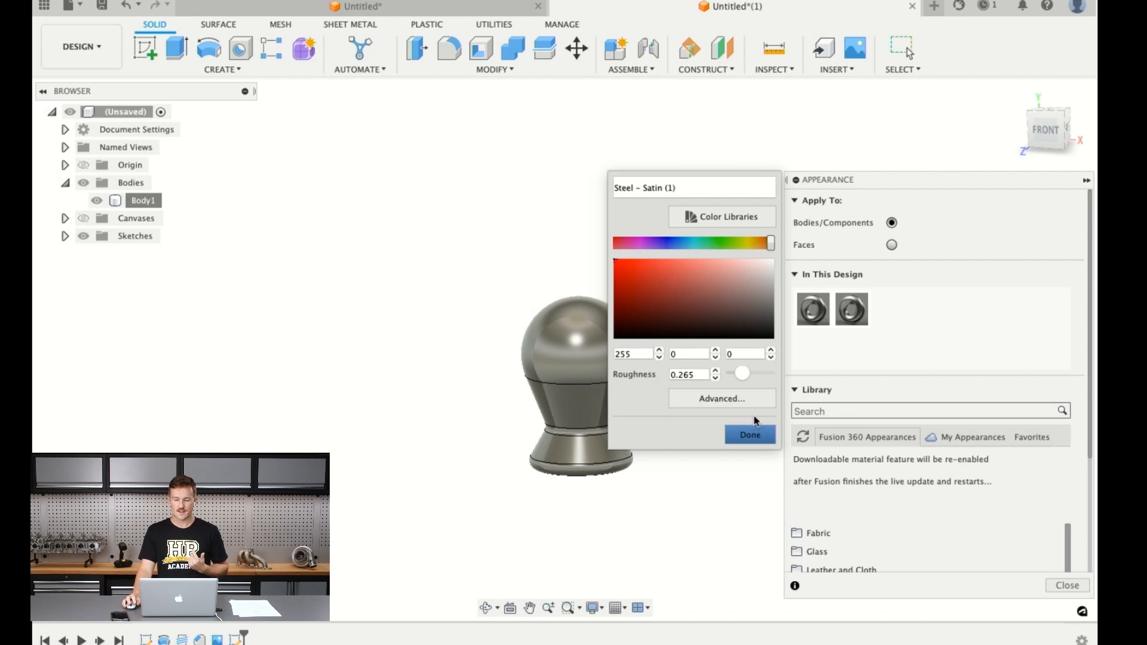
{"action": "left_click", "coordinate": [770, 432]}
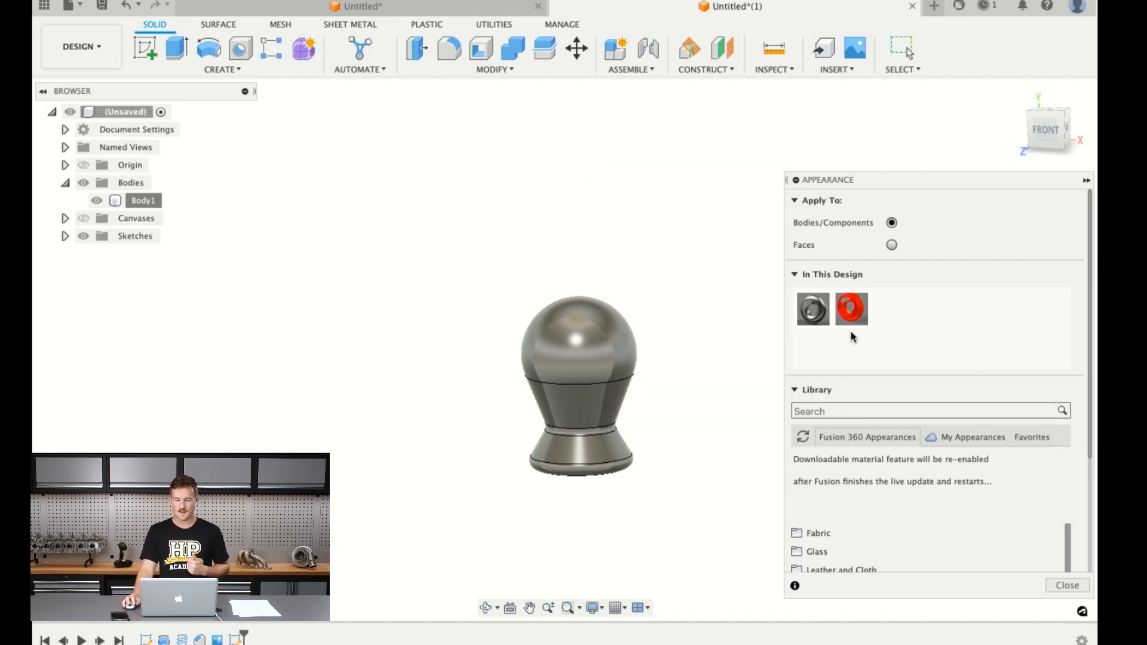
Apply the red satin steel appearance to the whole knob body and close the Appearance settings
{"action": "left_click_drag", "start_coordinate": [851, 306], "coordinate": [594, 347]}
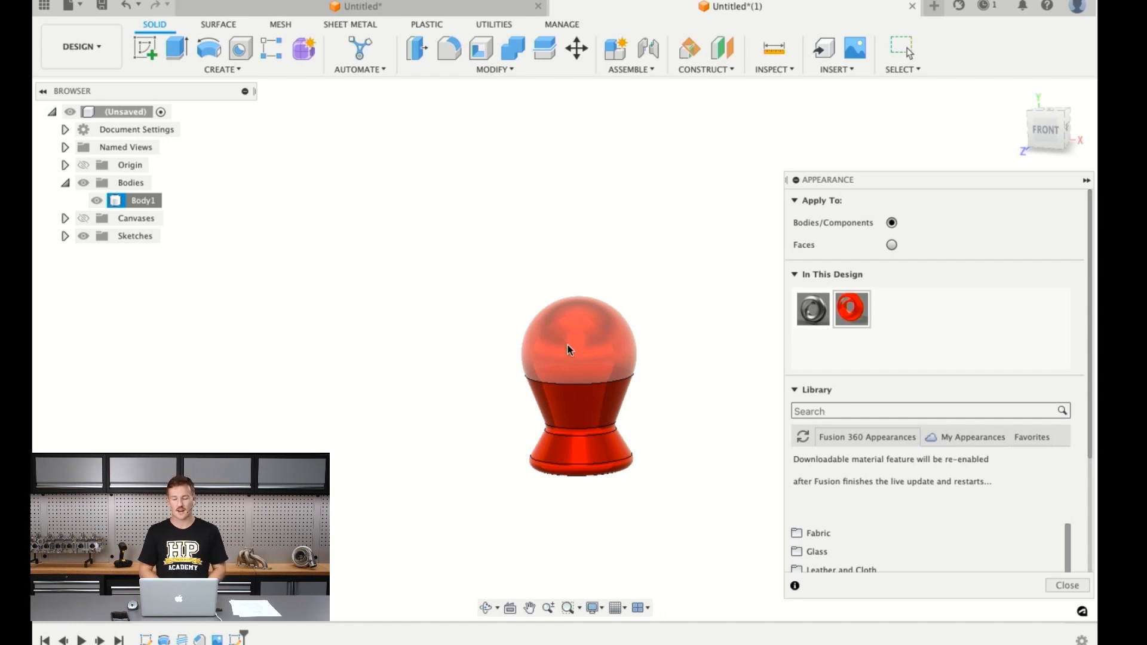
{"action": "left_click", "coordinate": [744, 279]}
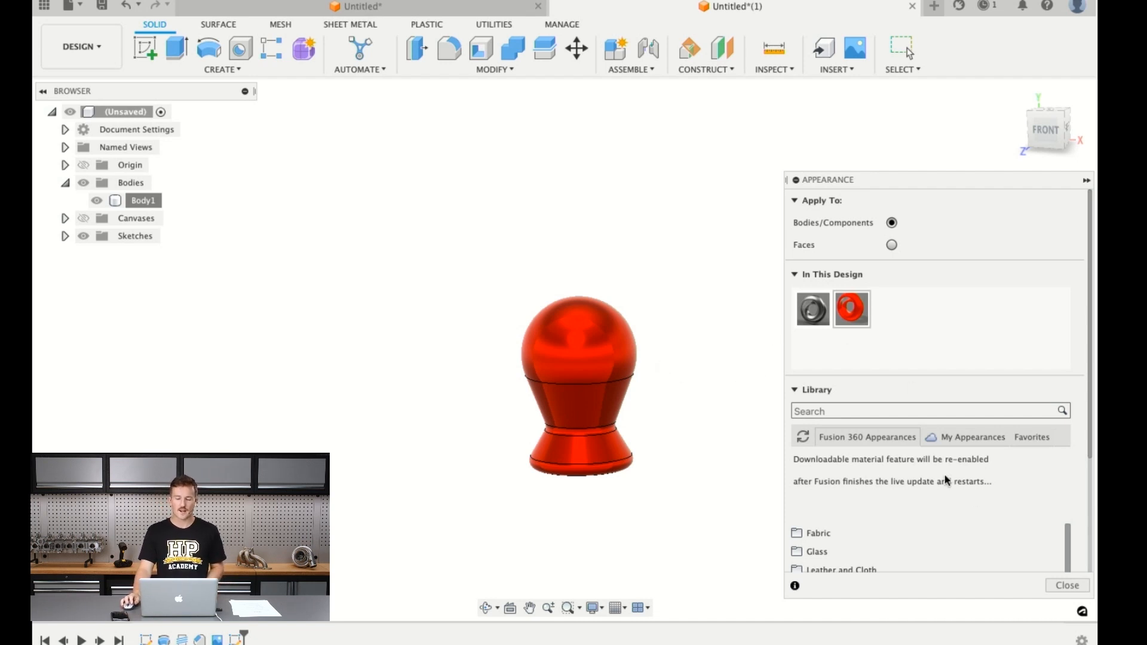
{"action": "scroll", "coordinate": [880, 418], "scroll_direction": "down", "scroll_amount": 5}
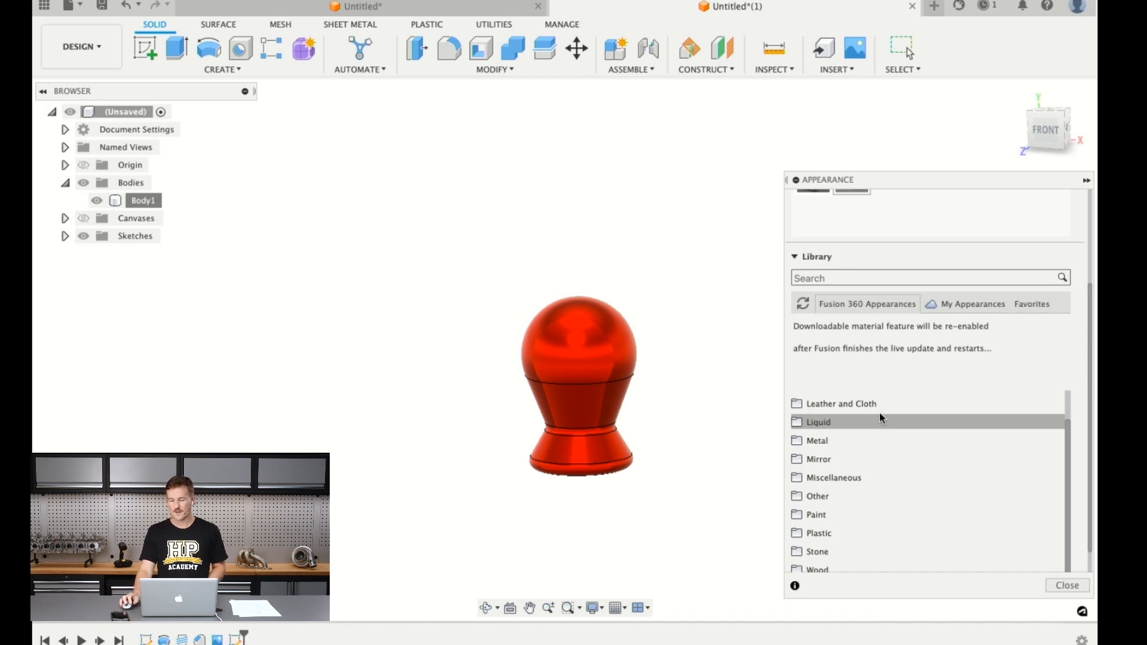
{"action": "left_click", "coordinate": [1068, 586]}
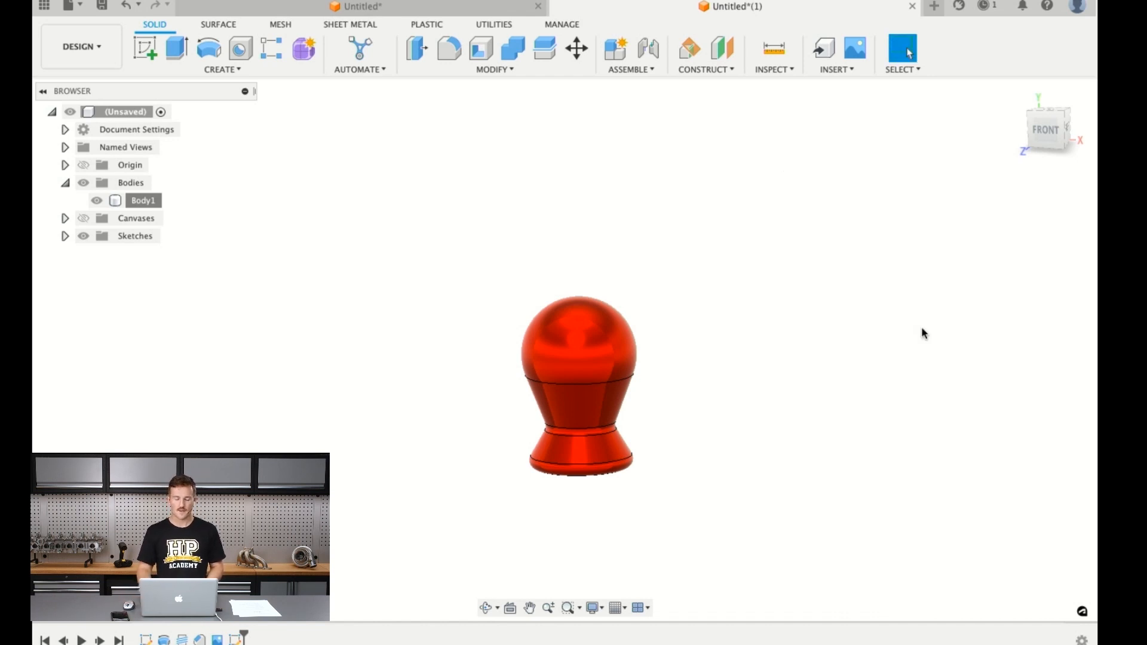
{"action": "left_click", "coordinate": [600, 335]}
{"action": "left_click", "coordinate": [106, 290]}
{"action": "left_click", "coordinate": [134, 200]}
{"action": "middle_click_drag", "start_coordinate": [843, 315], "coordinate": [798, 330], "text": "shift"}
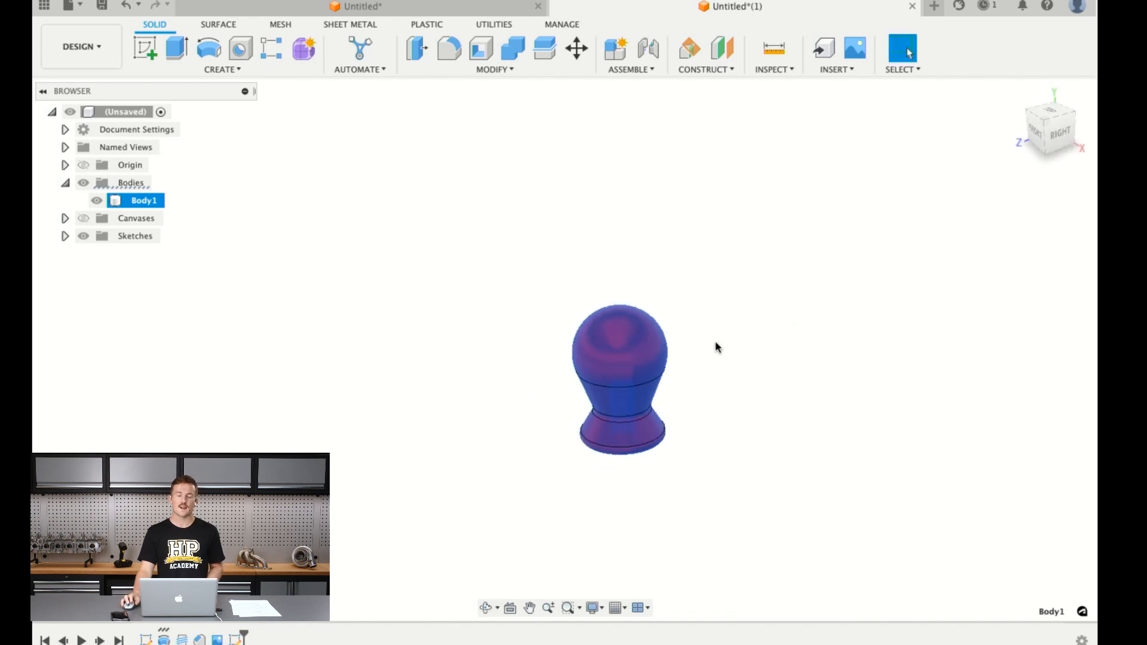
{"action": "scroll", "coordinate": [435, 345], "scroll_direction": "down", "scroll_amount": 3}
{"action": "key", "text": "ctrl+Left"}
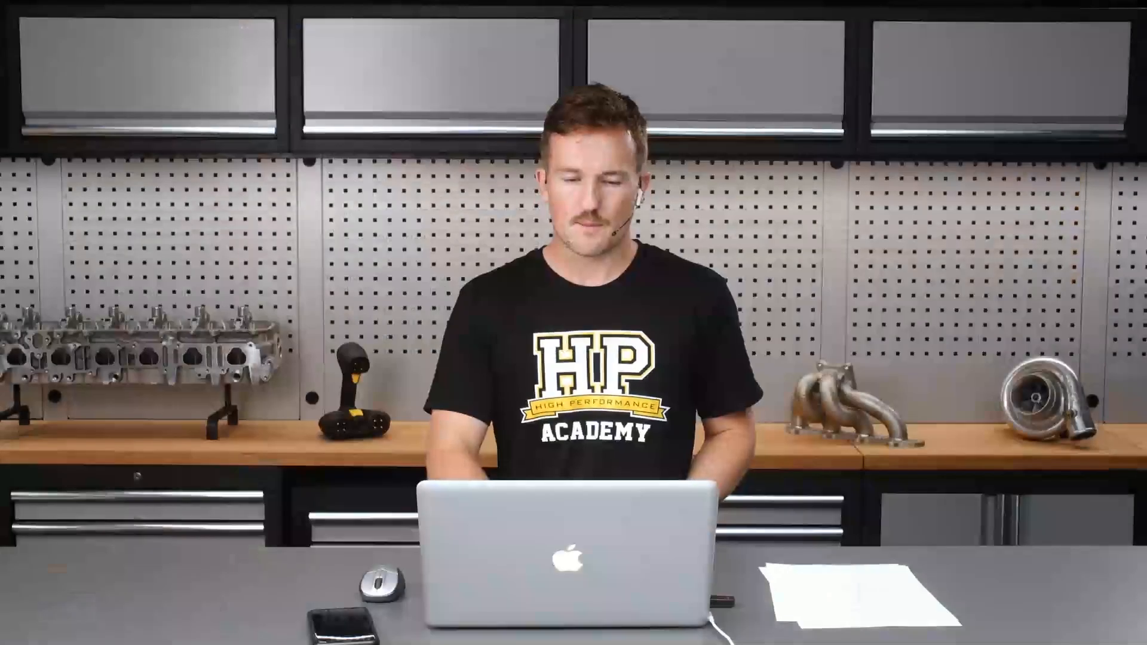